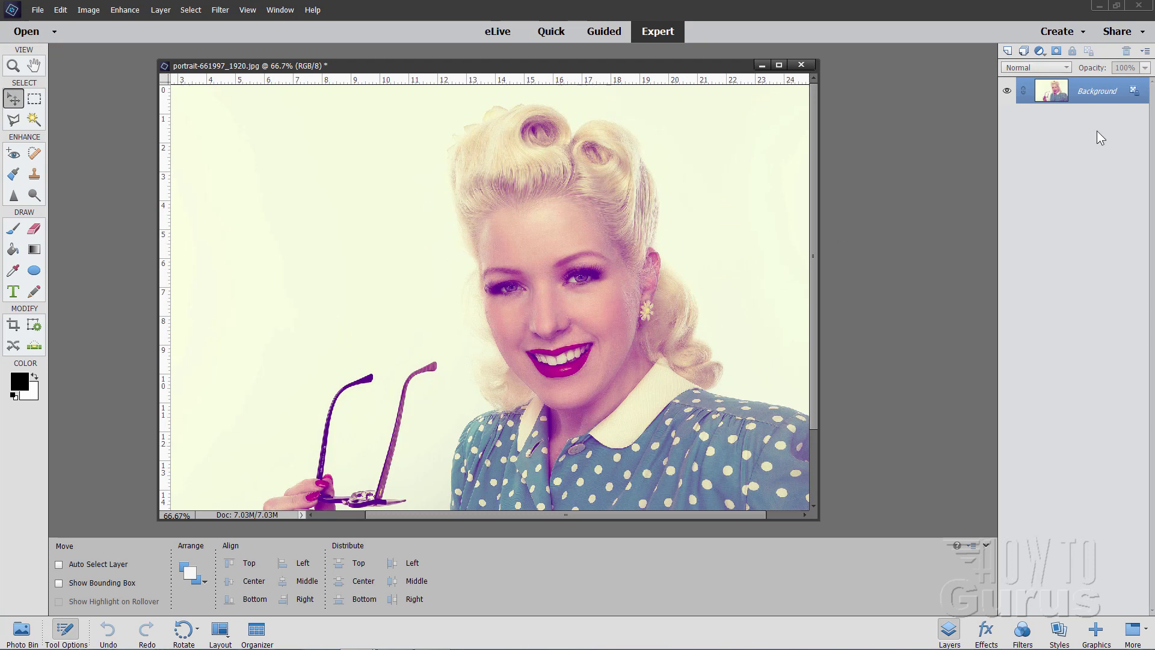
Duplicate the Background layer and set the copy's blend mode to Multiply.
{"action": "left_click_drag", "start_coordinate": [1047, 91], "coordinate": [1006, 50]}
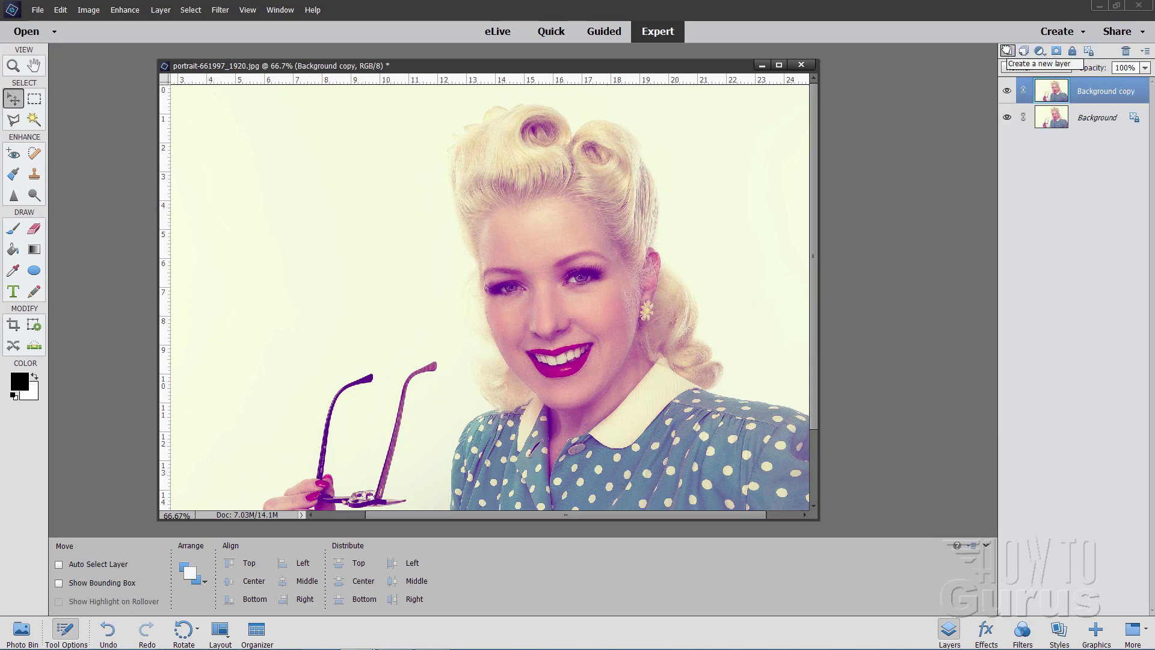
{"action": "left_click", "coordinate": [1024, 68]}
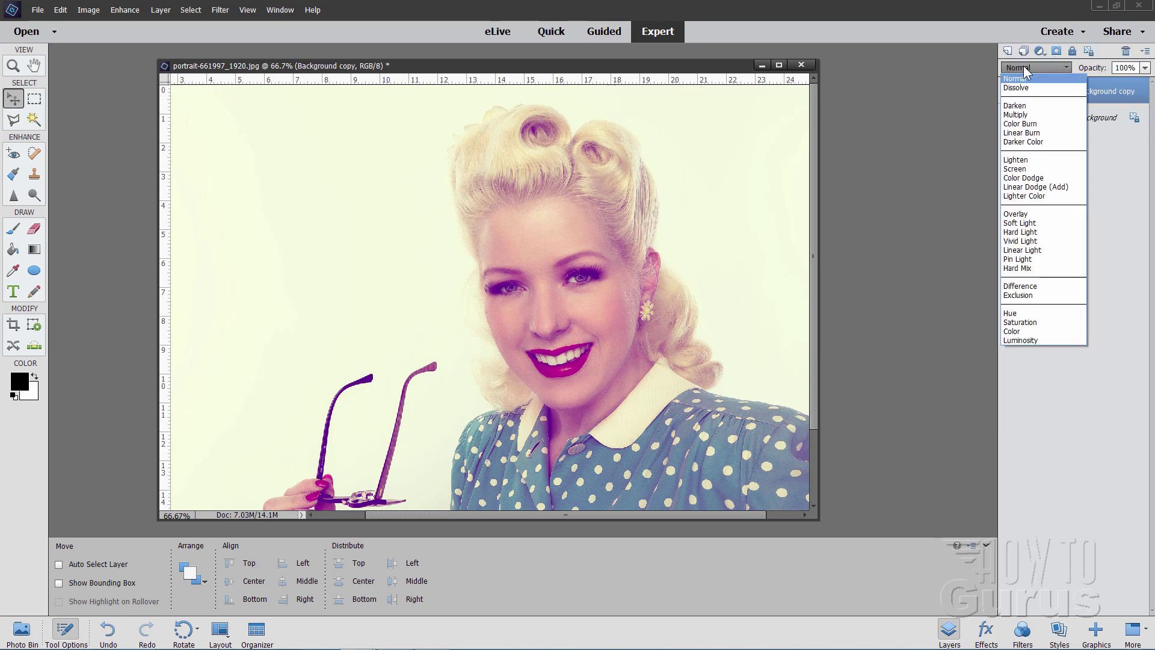
{"action": "left_click", "coordinate": [1024, 114]}
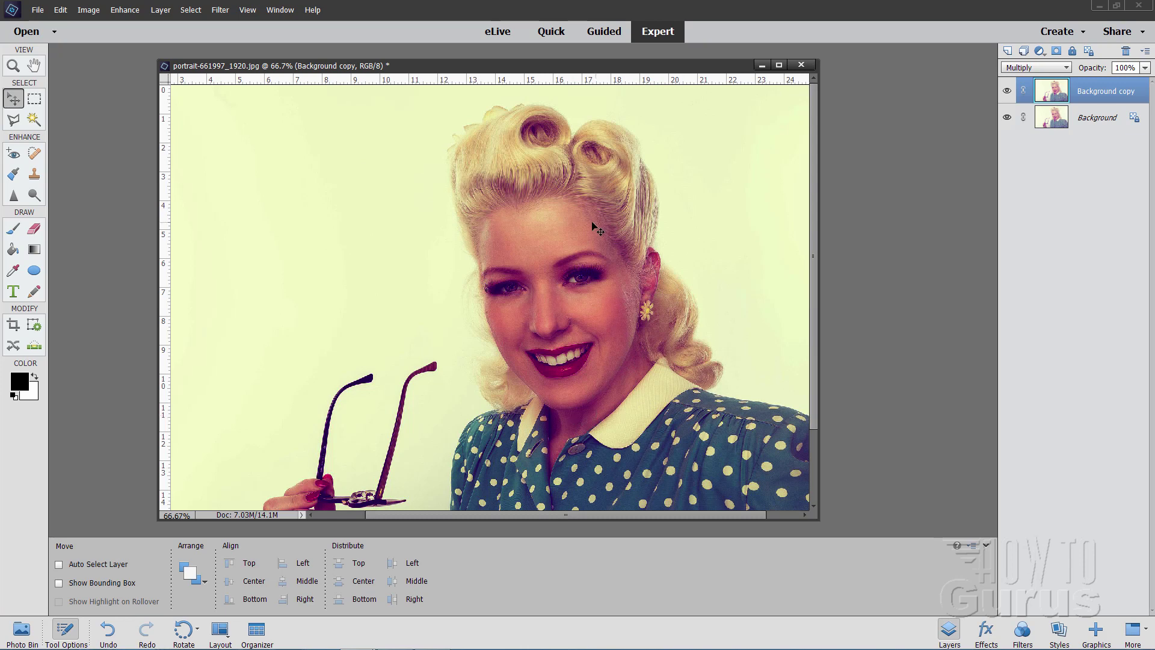
{"action": "left_click", "coordinate": [220, 10]}
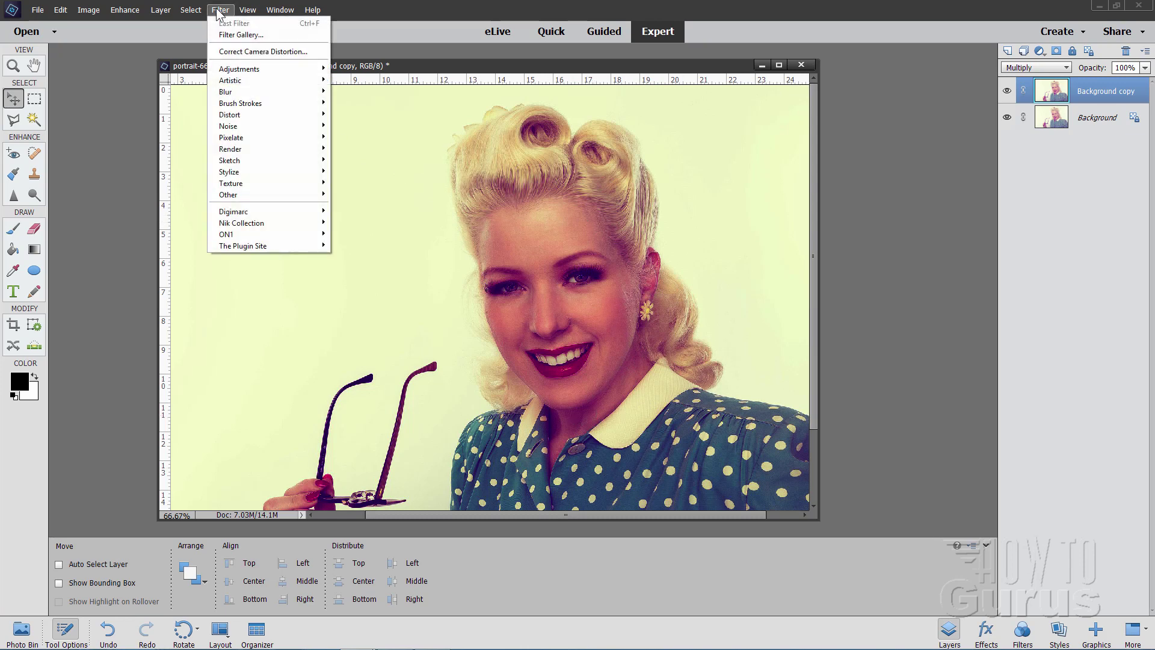
{"action": "left_click", "coordinate": [224, 34]}
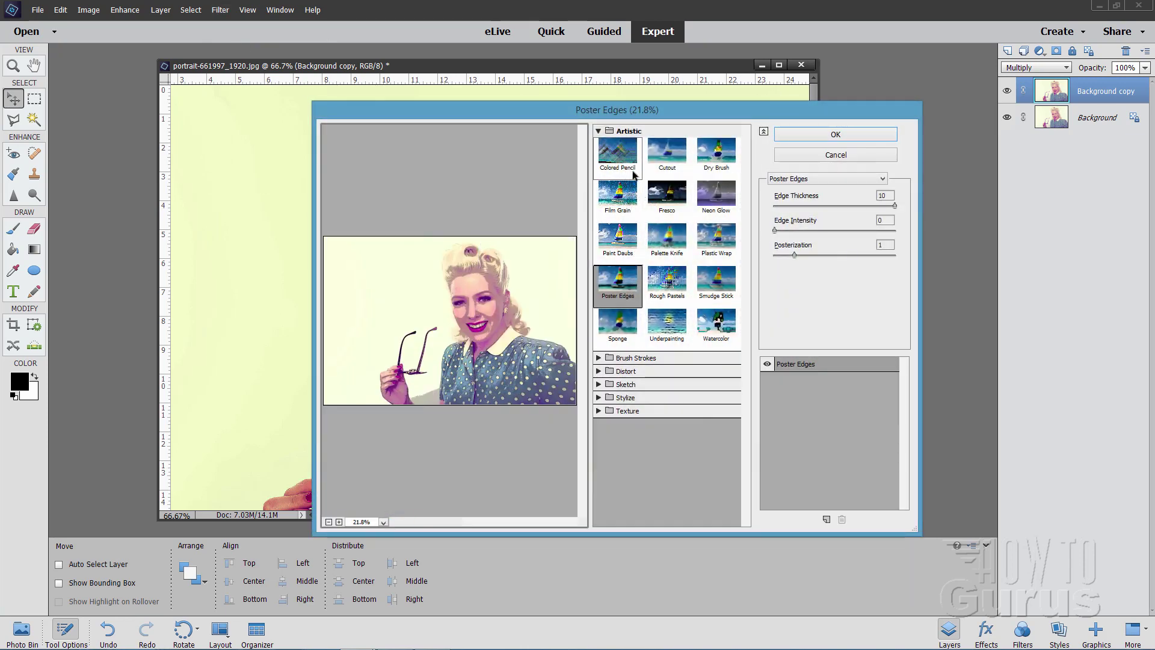
{"action": "left_click", "coordinate": [666, 158]}
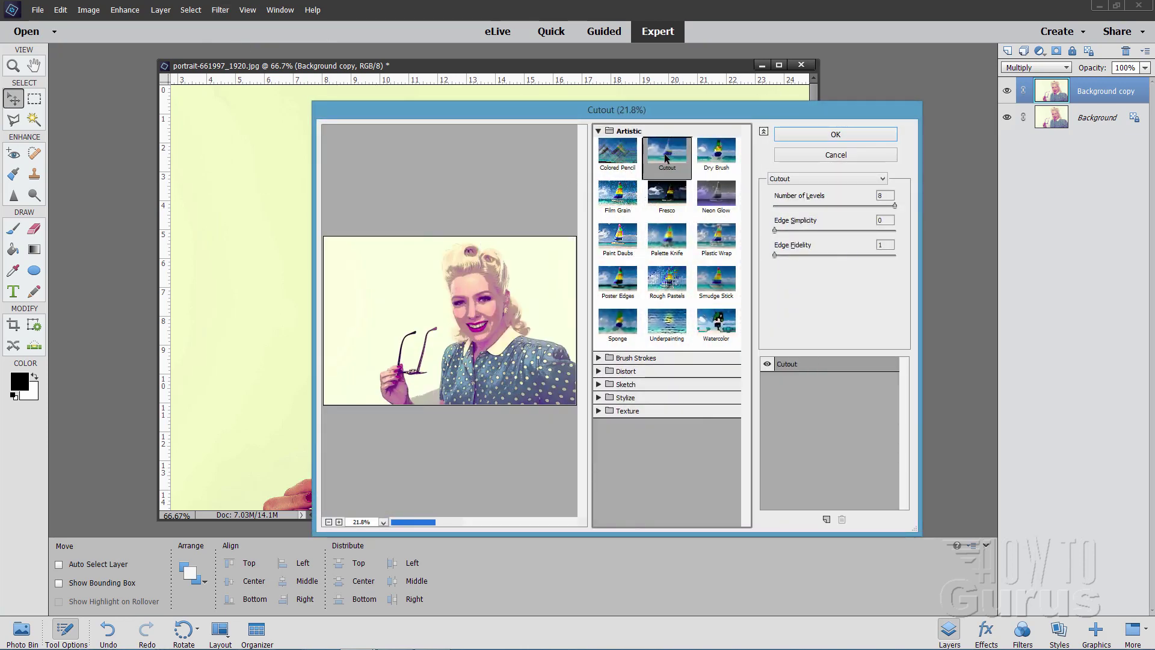
{"action": "left_click", "coordinate": [621, 278]}
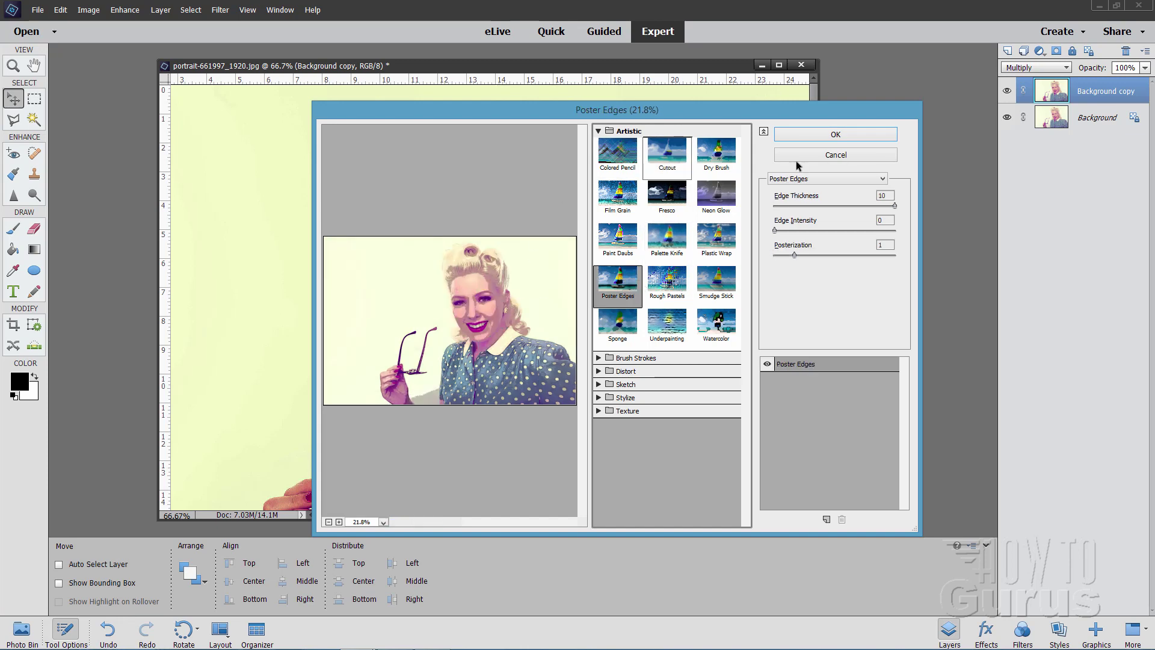
{"action": "left_click", "coordinate": [835, 155]}
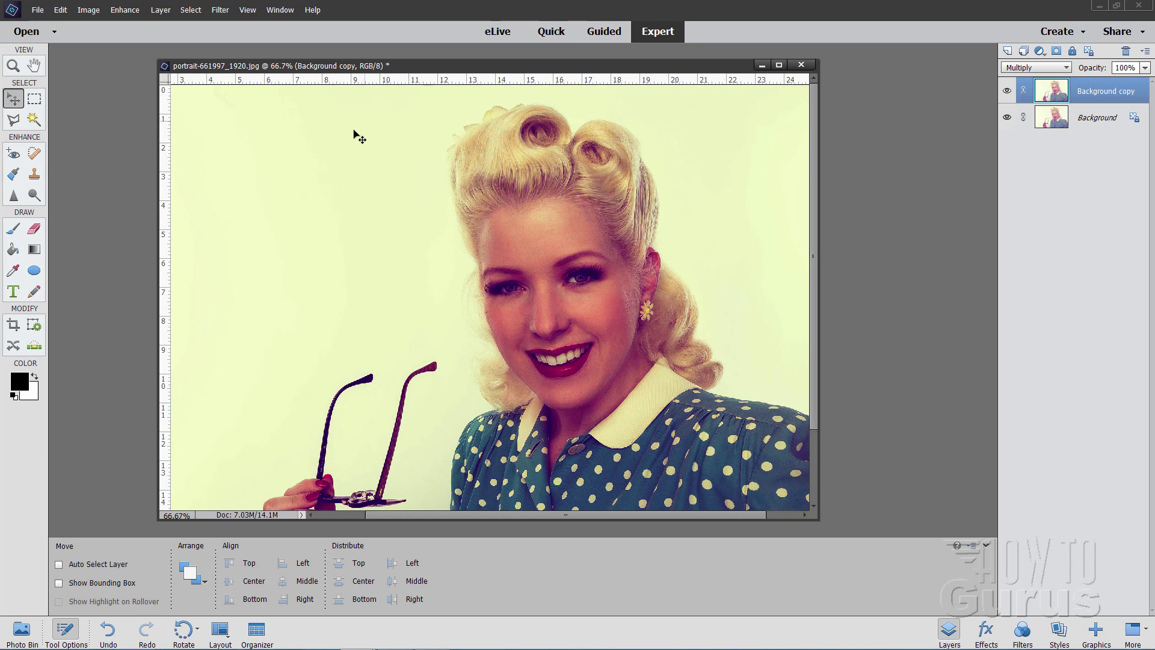
Open Save for Web for the darkened portrait with GIF as the file format.
{"action": "left_click", "coordinate": [37, 10]}
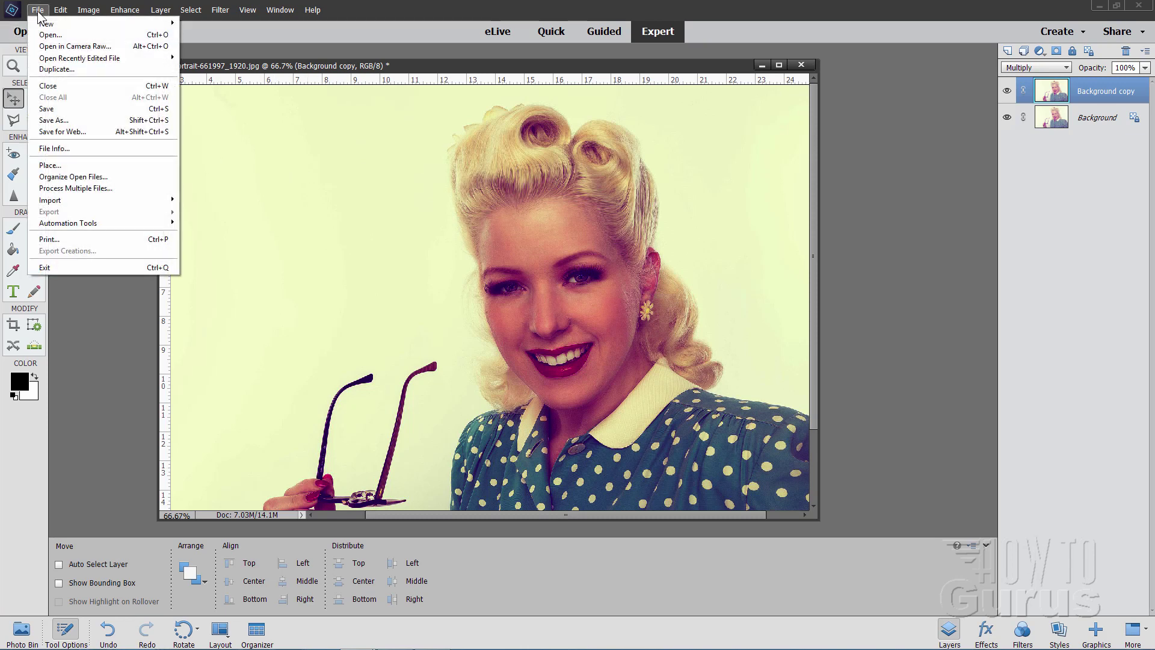
{"action": "left_click", "coordinate": [58, 132]}
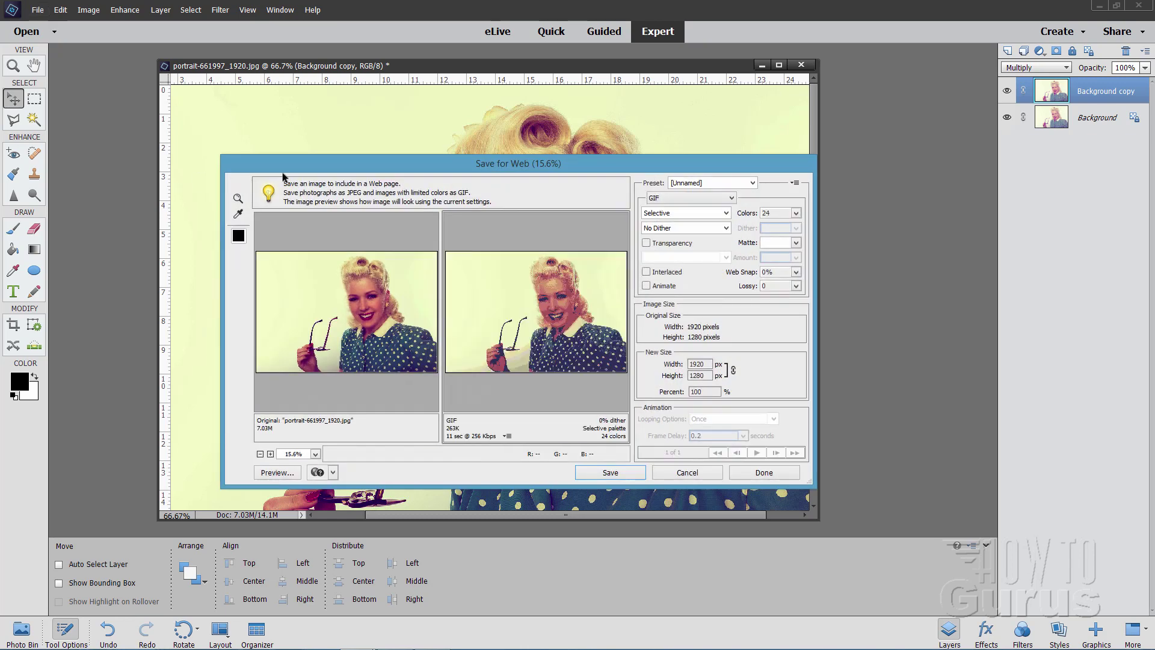
{"action": "left_click_drag", "start_coordinate": [570, 170], "coordinate": [548, 164]}
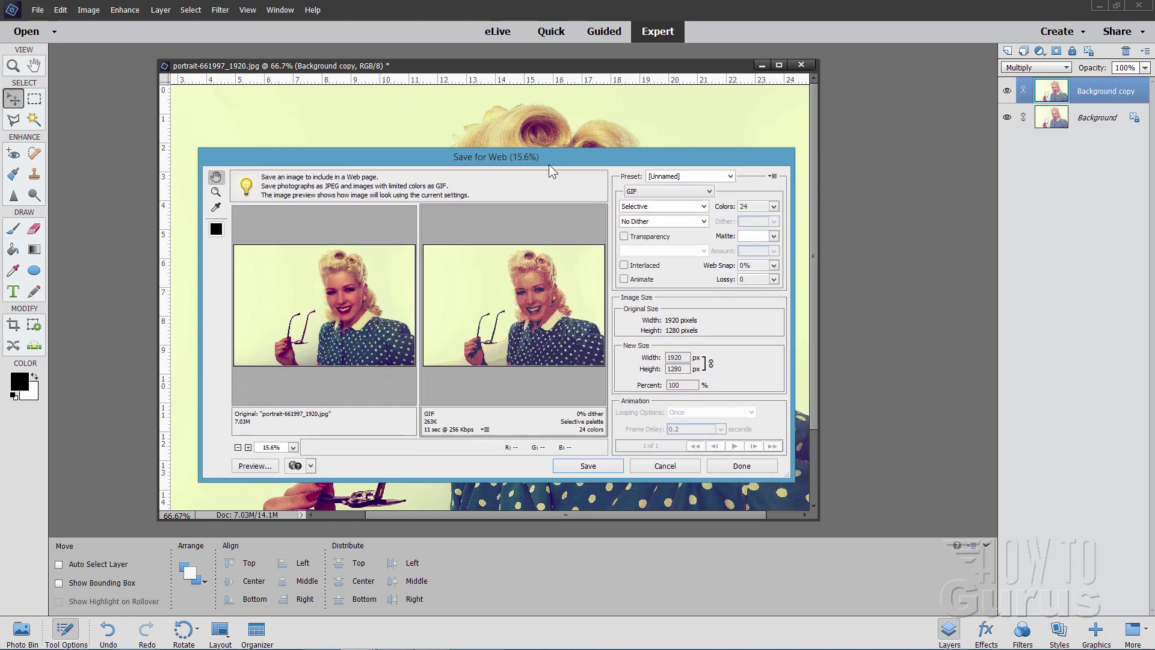
{"action": "left_click", "coordinate": [652, 190]}
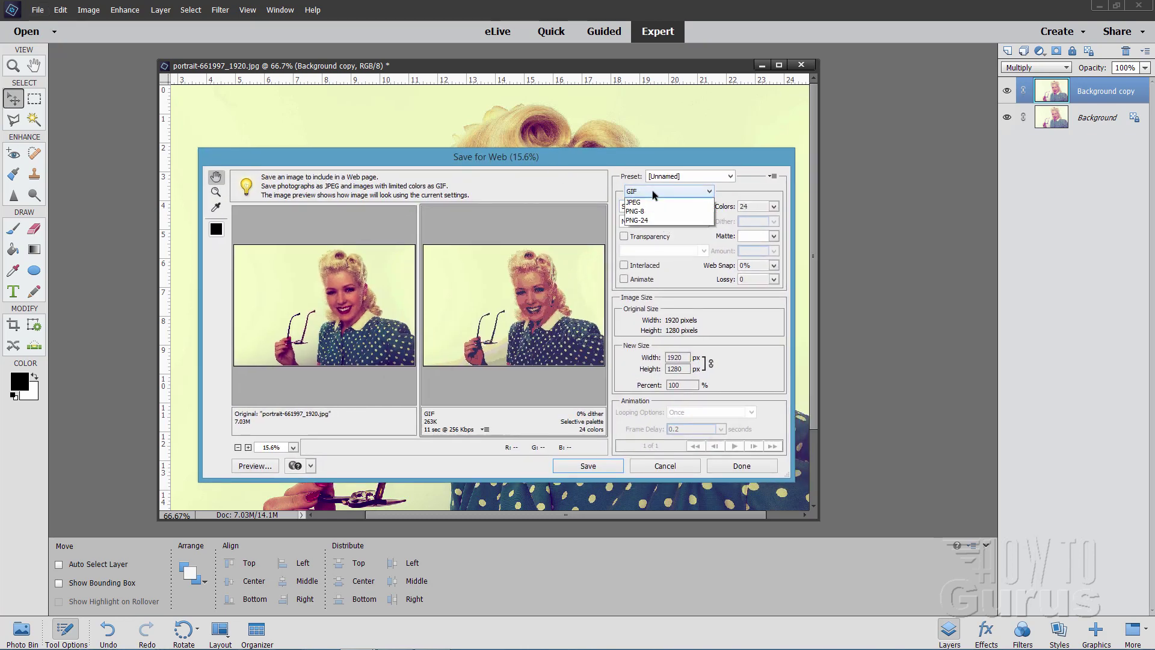
{"action": "left_click", "coordinate": [644, 192]}
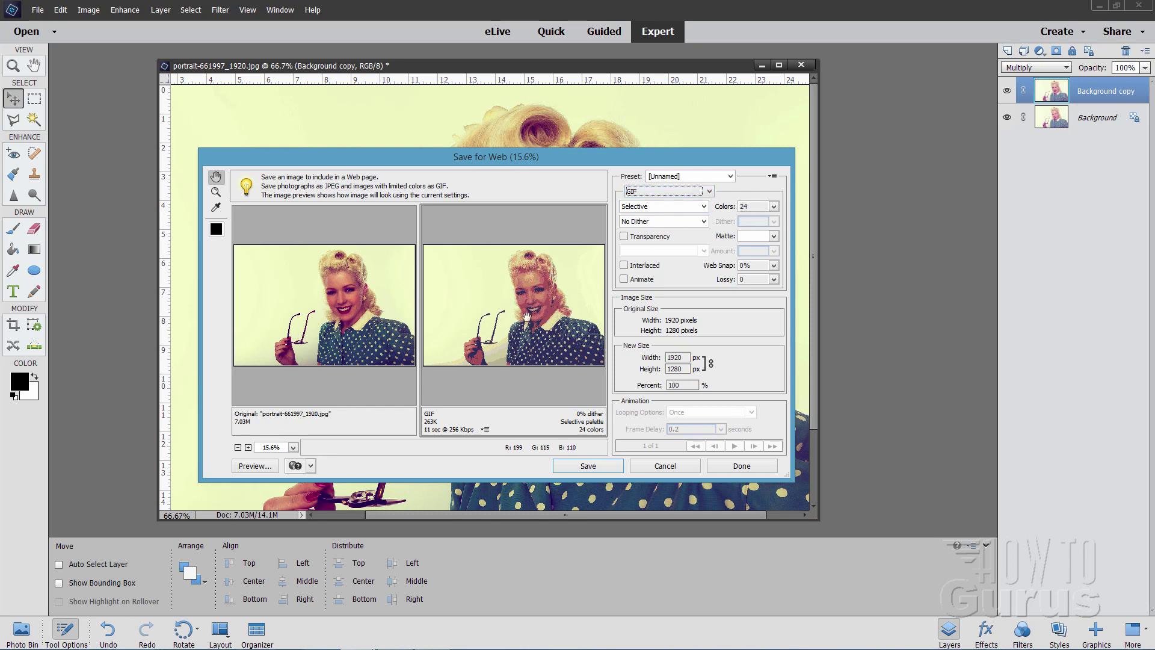
Try the GIF export with 16 colors and with 32 colors, comparing the effect on the woman's face.
{"action": "left_click", "coordinate": [248, 448]}
{"action": "left_click", "coordinate": [248, 447]}
{"action": "left_click", "coordinate": [248, 447]}
{"action": "left_click_drag", "start_coordinate": [522, 330], "coordinate": [584, 359]}
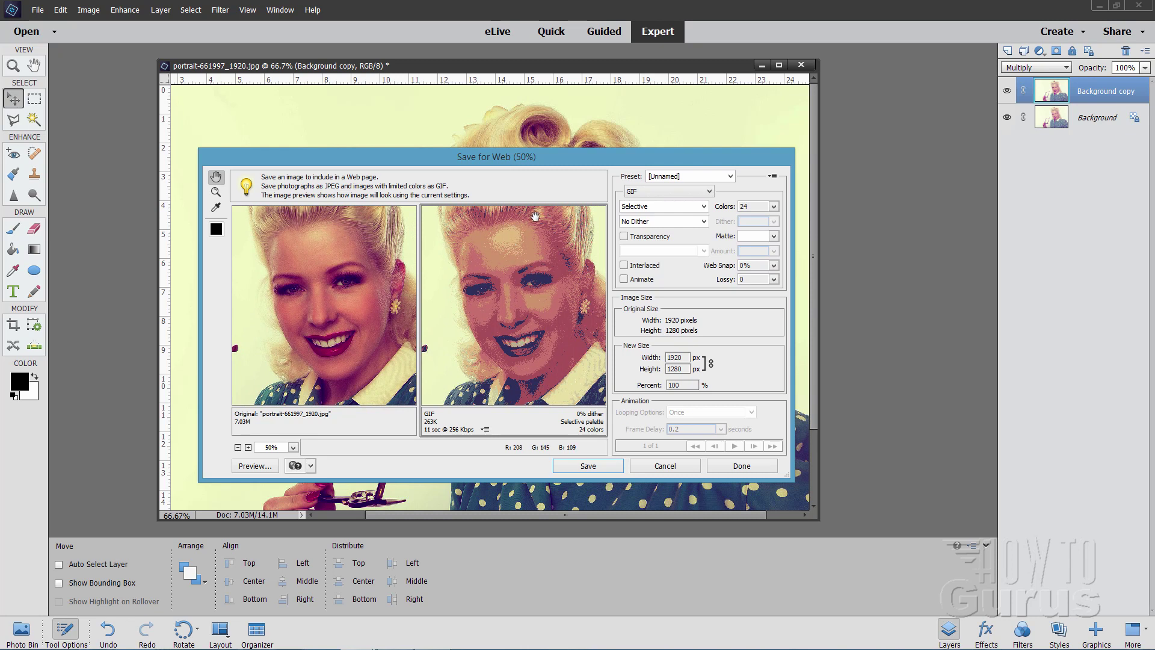
{"action": "left_click", "coordinate": [774, 206]}
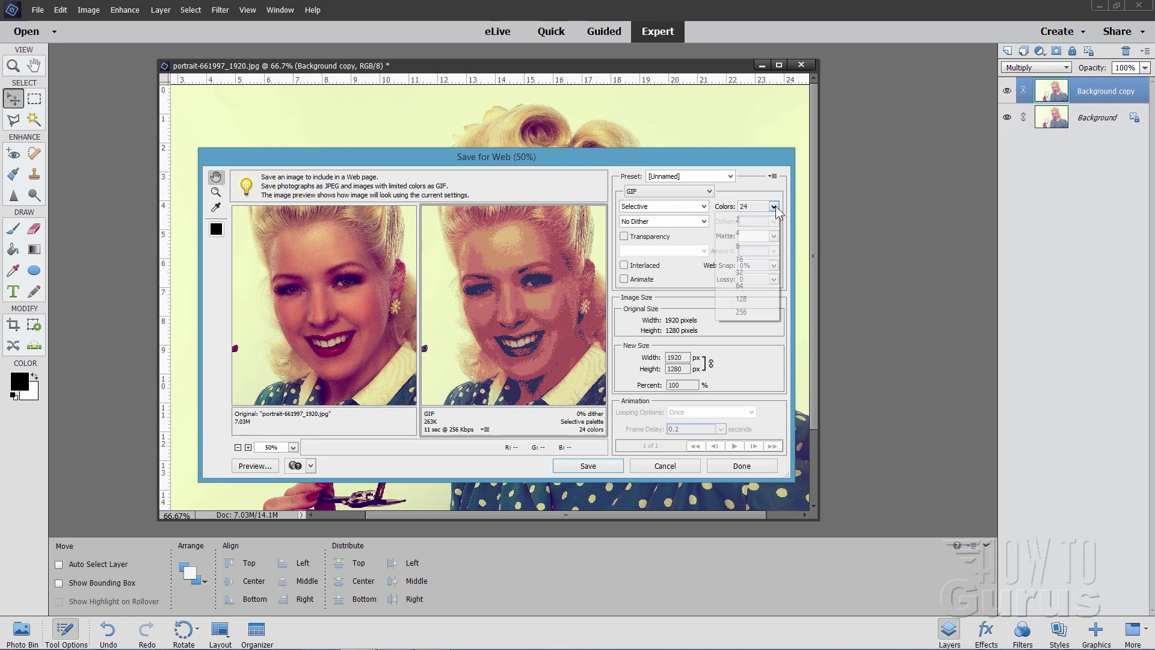
{"action": "left_click", "coordinate": [747, 262]}
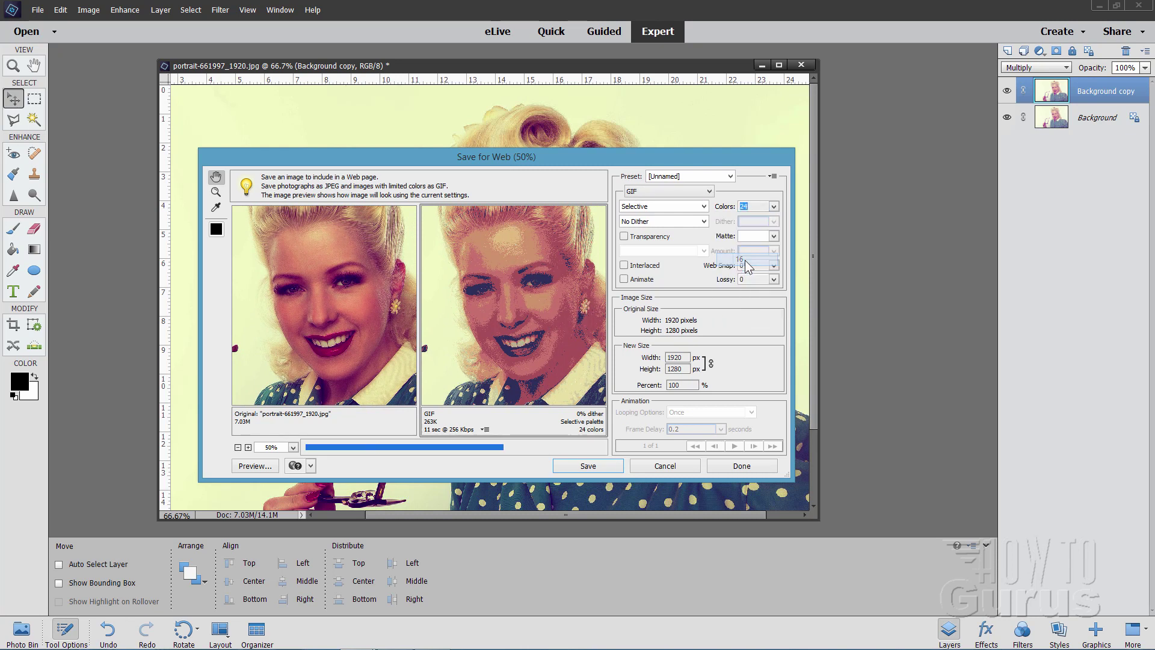
{"action": "left_click", "coordinate": [774, 207]}
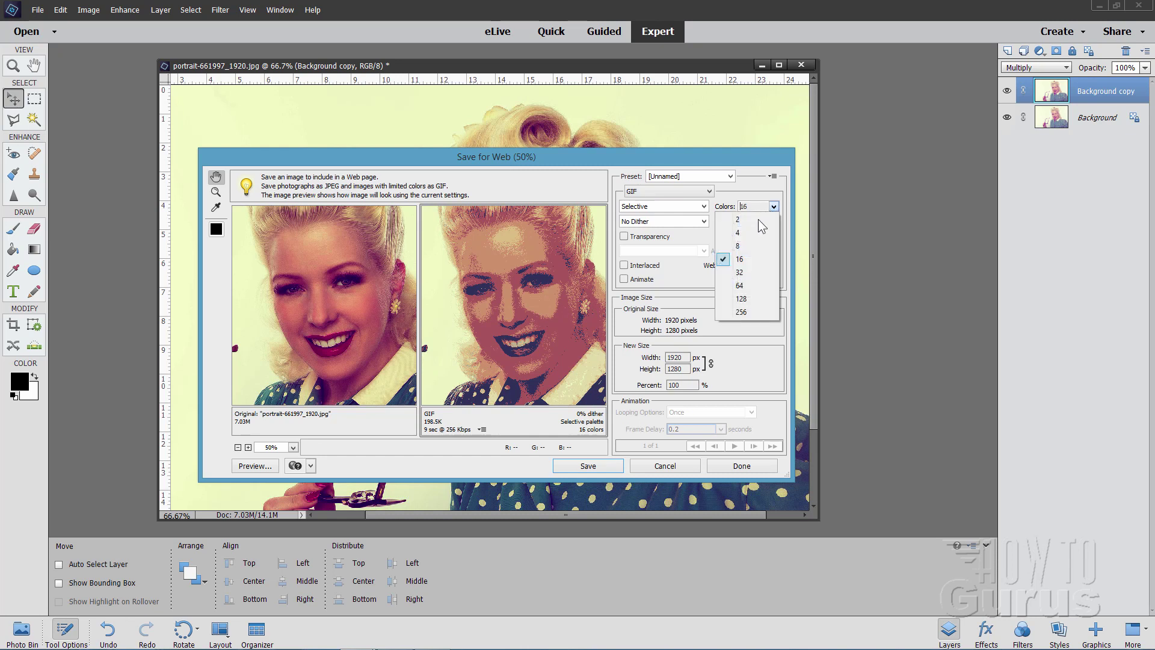
{"action": "left_click", "coordinate": [748, 272]}
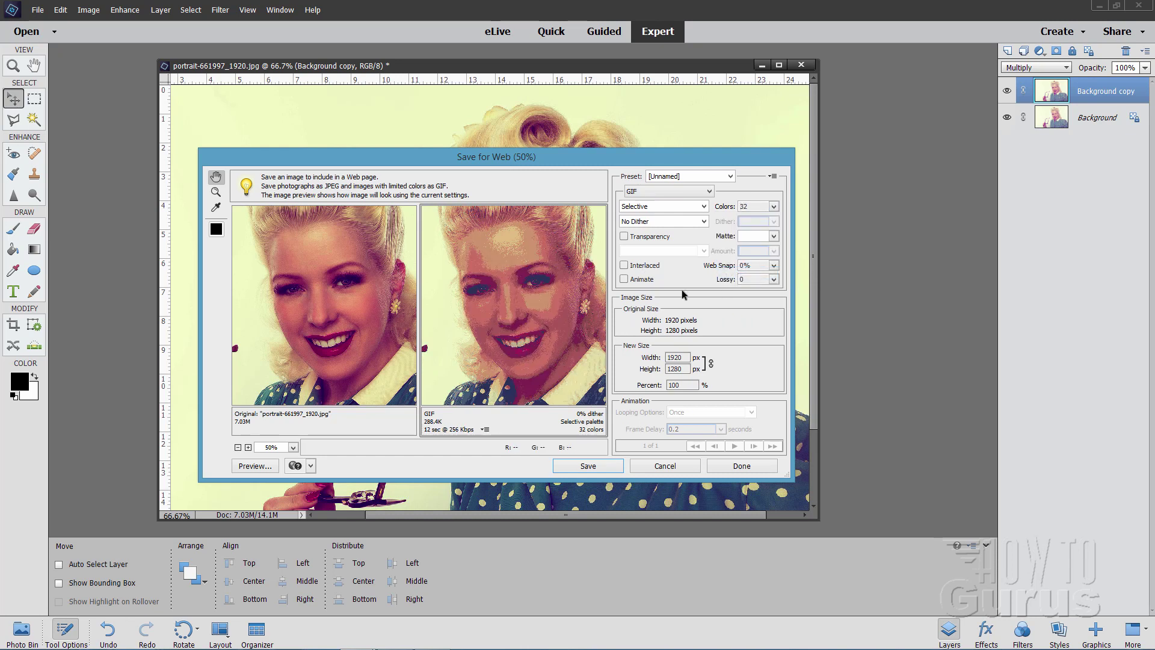
Set the GIF export to 24 colors and save it as pop-art-2 in the PSE Graphics folder.
{"action": "left_click_drag", "start_coordinate": [753, 207], "coordinate": [725, 207]}
{"action": "type", "text": "24"}
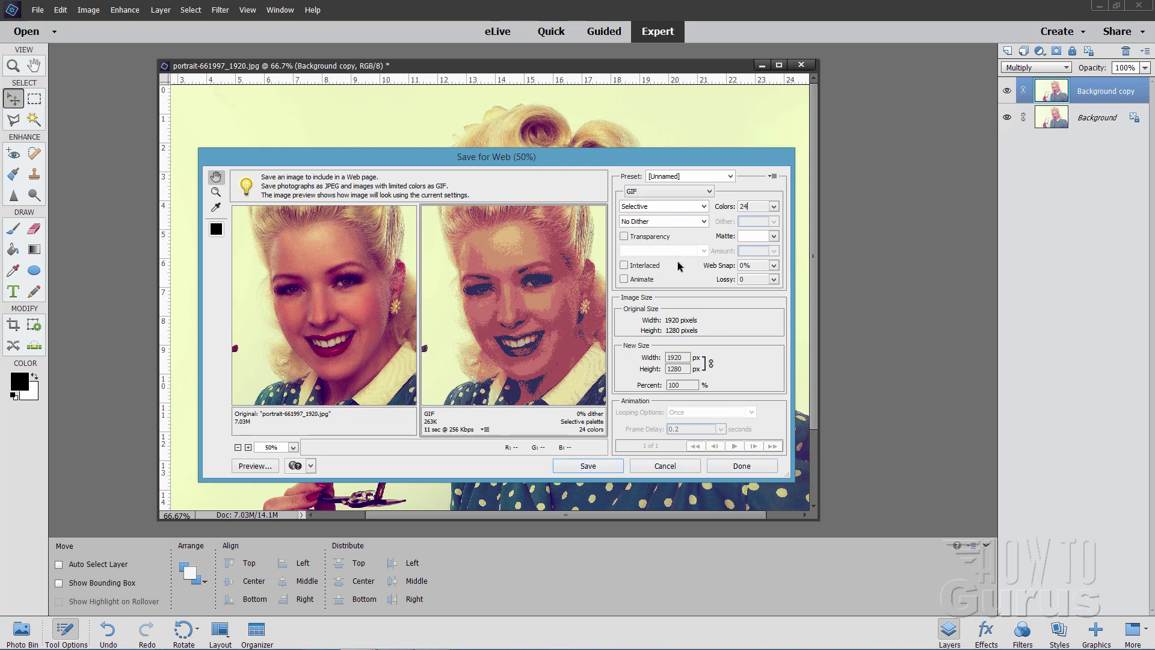
{"action": "left_click", "coordinate": [578, 466]}
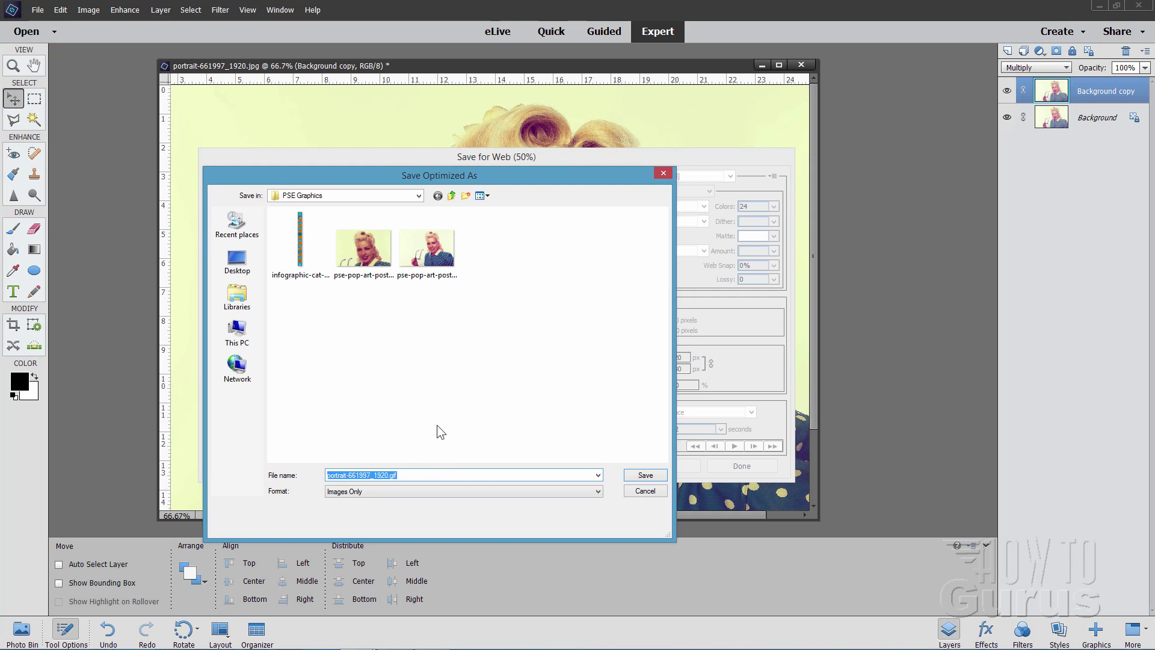
{"action": "left_click", "coordinate": [406, 476]}
{"action": "left_click_drag", "start_coordinate": [388, 475], "coordinate": [274, 474]}
{"action": "type", "text": "pop-art-2"}
{"action": "left_click", "coordinate": [644, 475]}
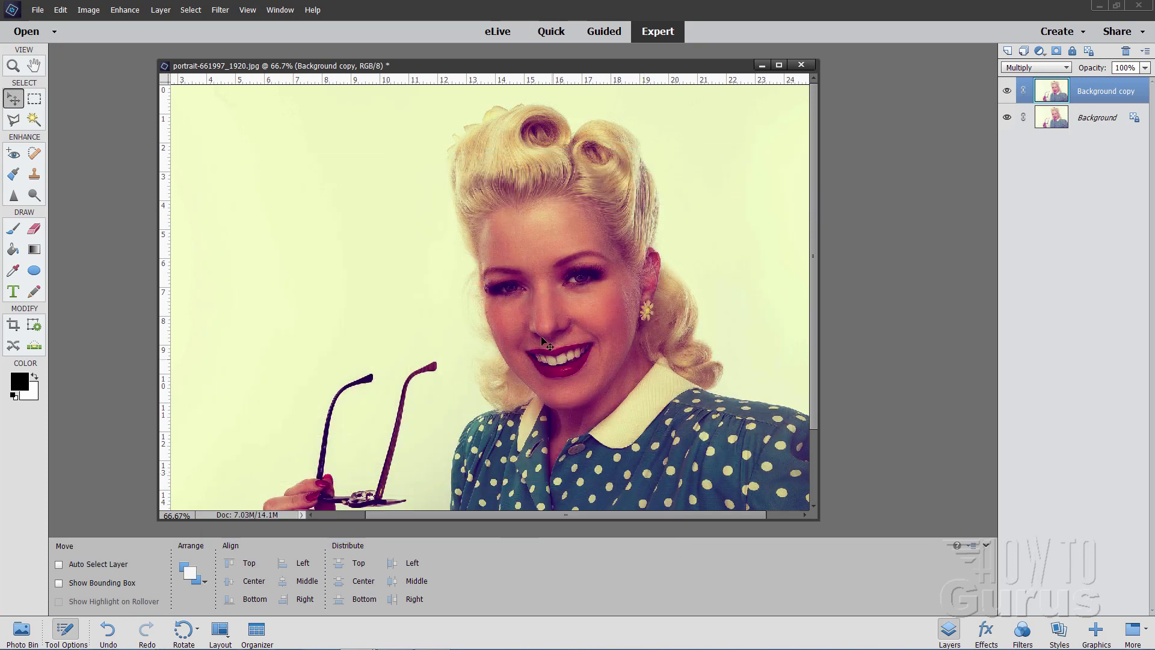
Close the original portrait without saving its changes and open pop-art-2.gif from the PSE Graphics folder.
{"action": "left_click", "coordinate": [803, 64]}
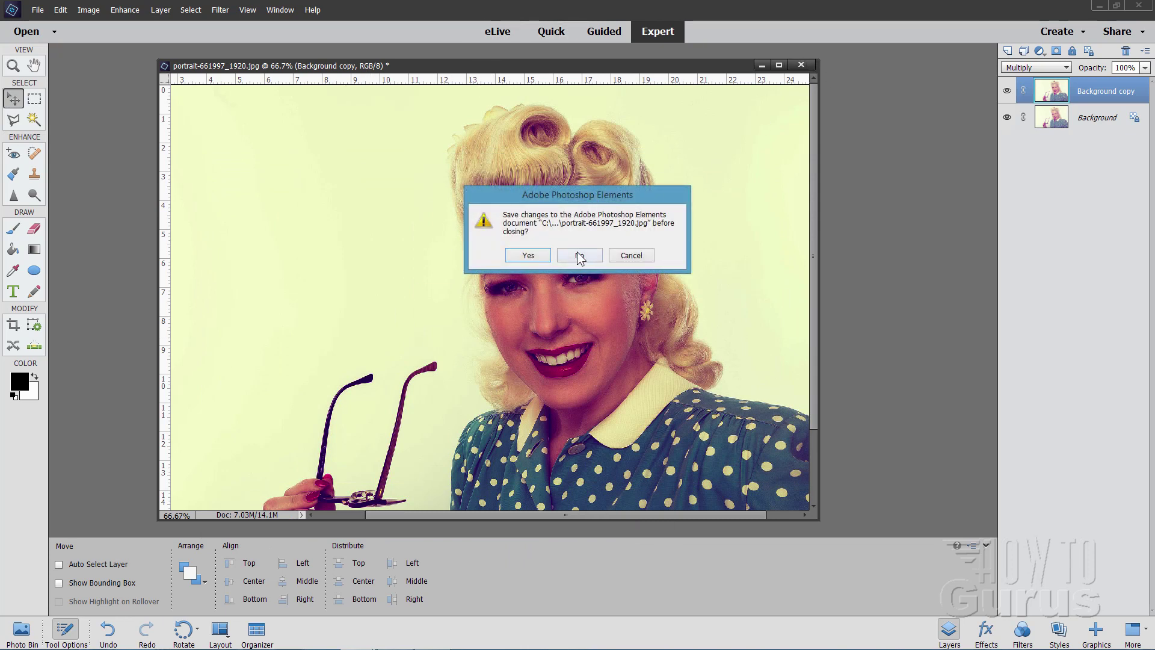
{"action": "left_click", "coordinate": [579, 256]}
{"action": "left_click", "coordinate": [38, 11]}
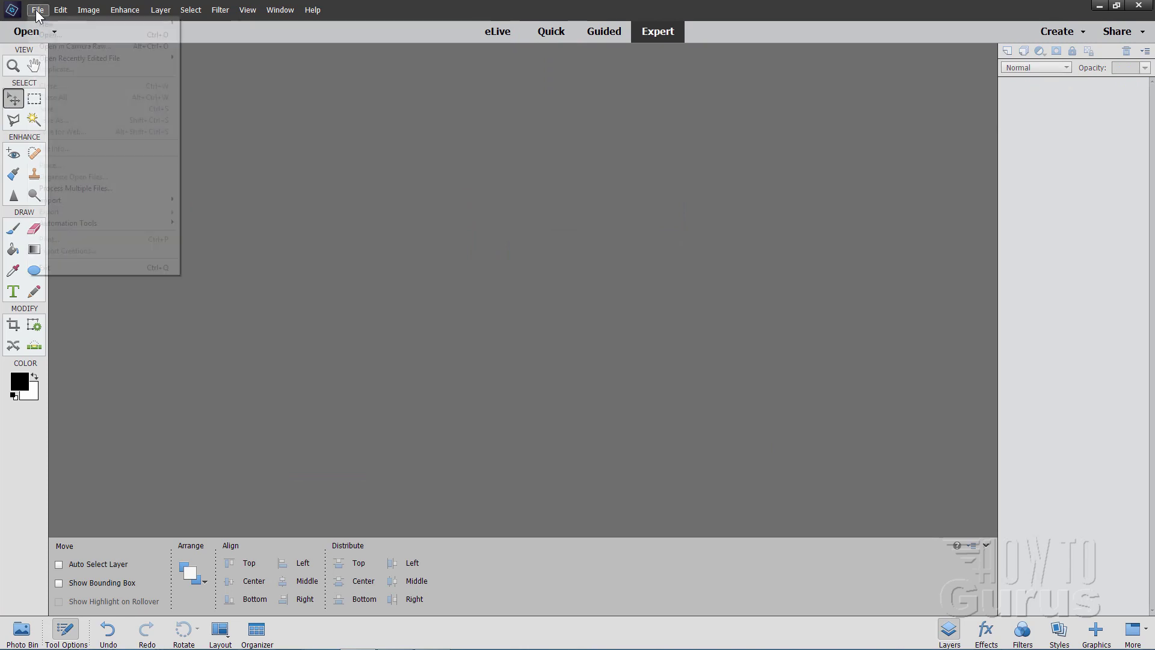
{"action": "left_click", "coordinate": [45, 34]}
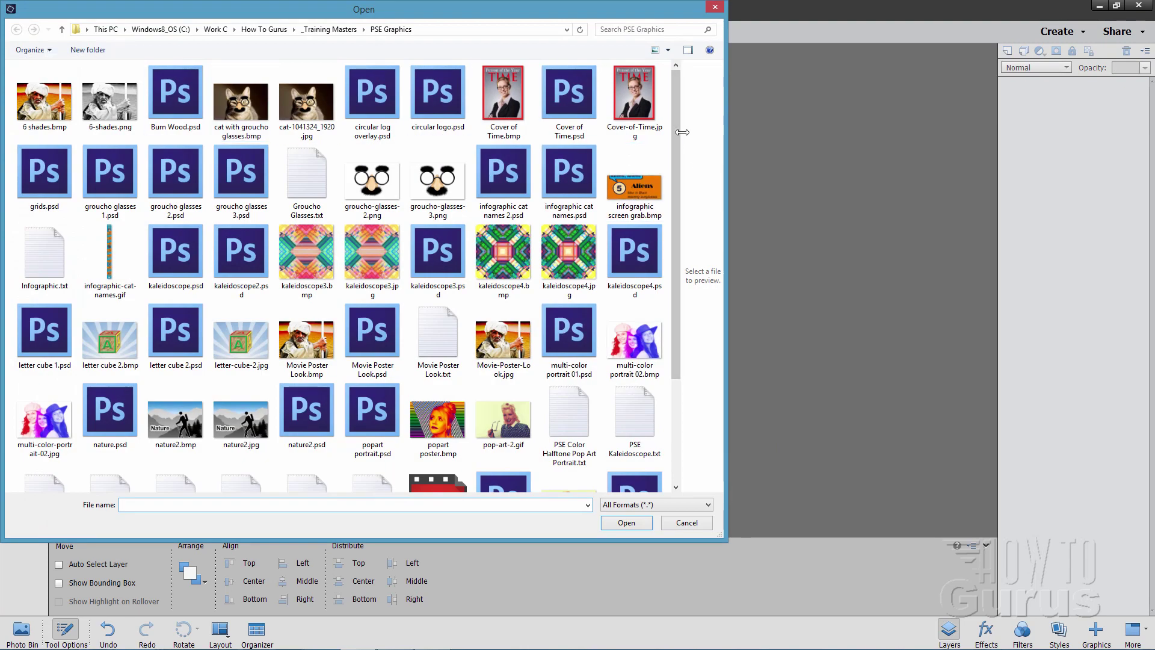
{"action": "left_click", "coordinate": [515, 426]}
{"action": "left_click", "coordinate": [633, 522]}
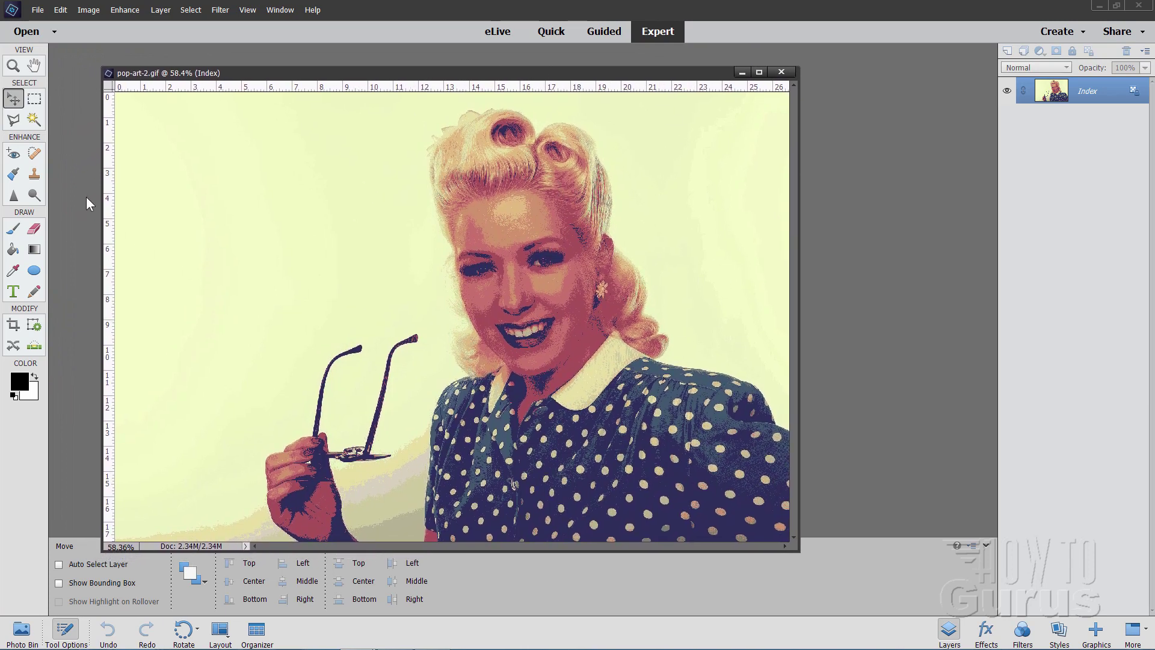
Set the Crop tool to Use Photo Ratio and swap its dimensions to 17.778 wide by 26.667 high.
{"action": "left_click", "coordinate": [13, 327]}
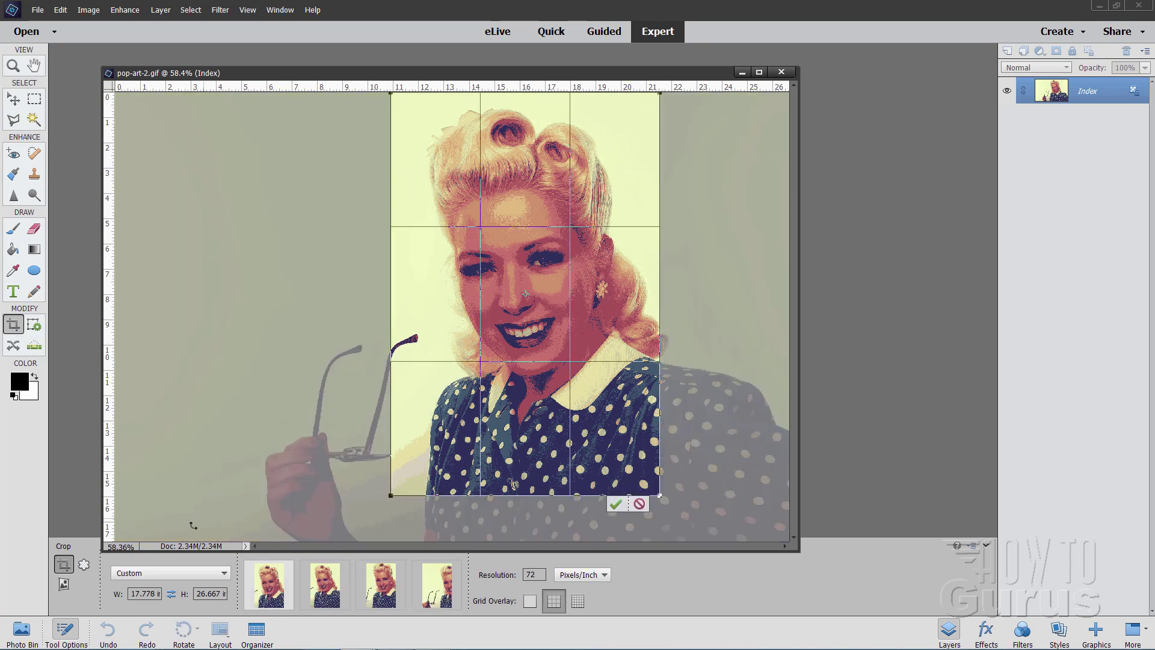
{"action": "left_click", "coordinate": [163, 575]}
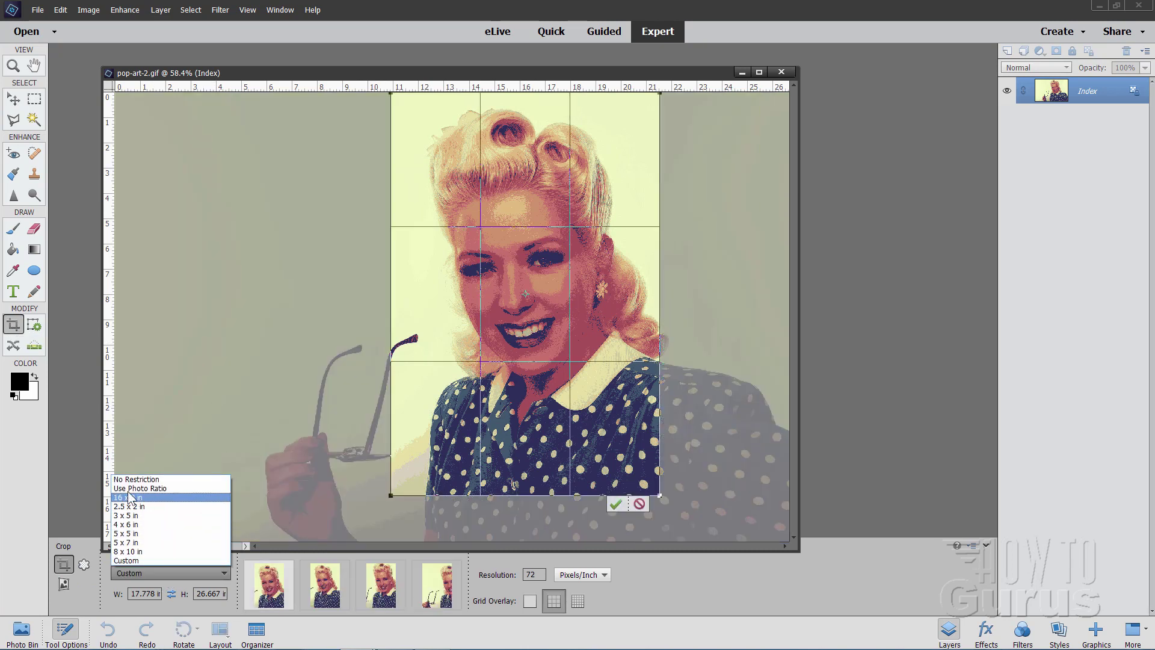
{"action": "left_click", "coordinate": [151, 488]}
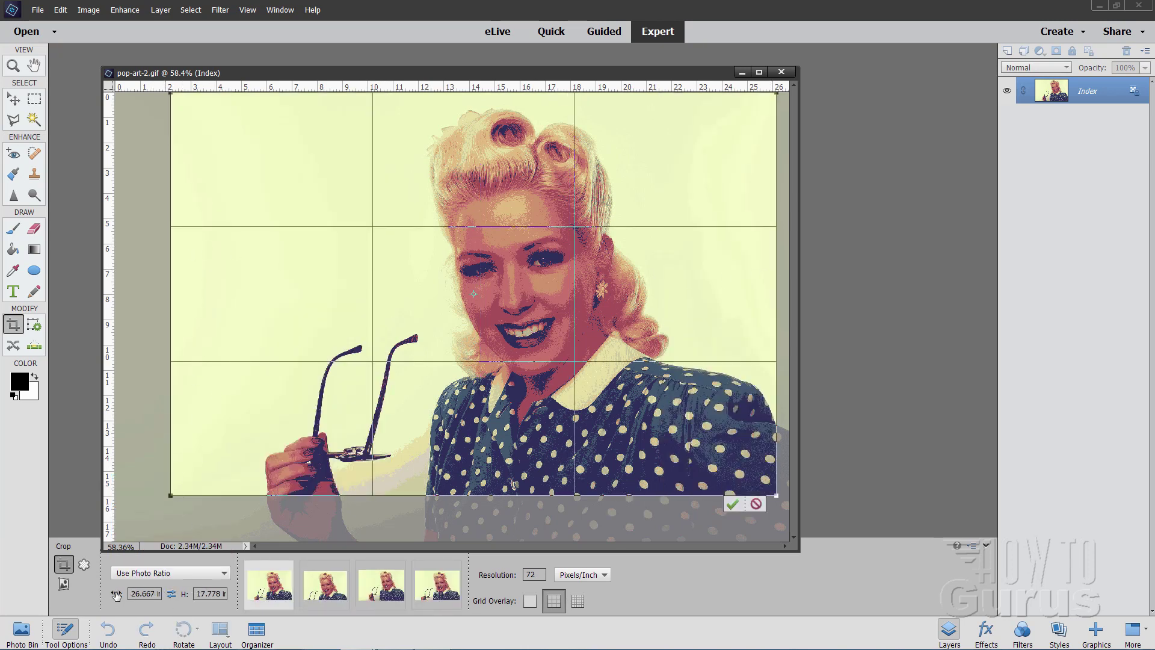
{"action": "left_click", "coordinate": [172, 594]}
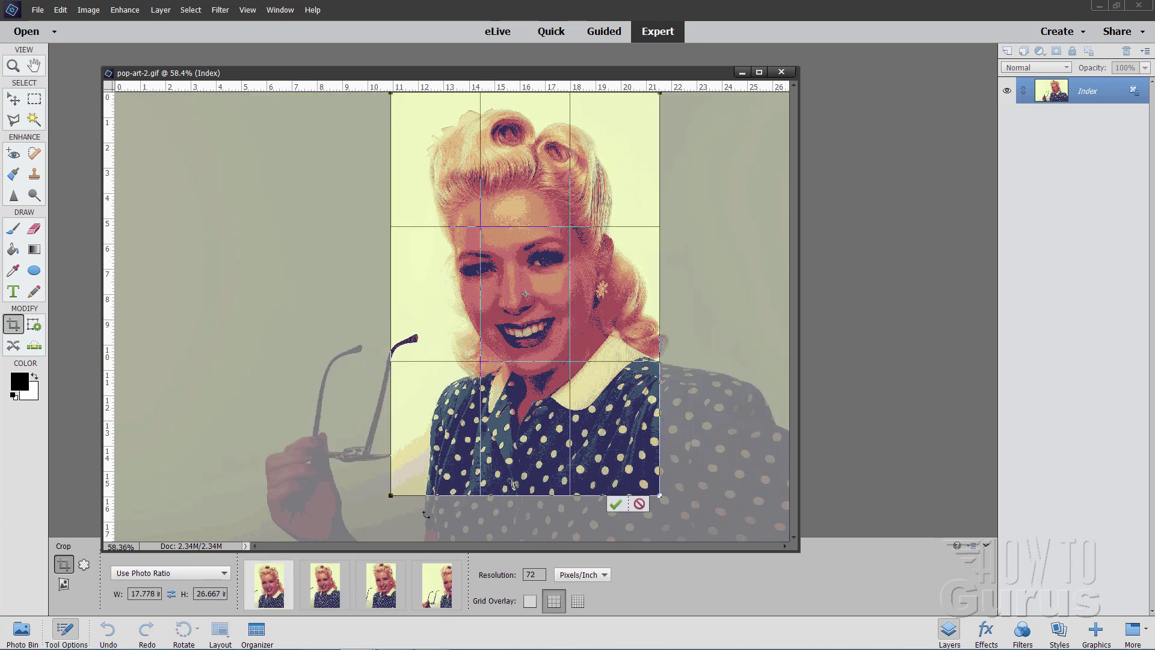
Shrink and position the crop frame tightly around the woman's head and shoulders, and apply the crop.
{"action": "mouse_move", "coordinate": [540, 437]}
{"action": "left_mouse_down"}
{"action": "mouse_move", "coordinate": [531, 436]}
{"action": "mouse_move", "coordinate": [542, 438]}
{"action": "left_mouse_up"}
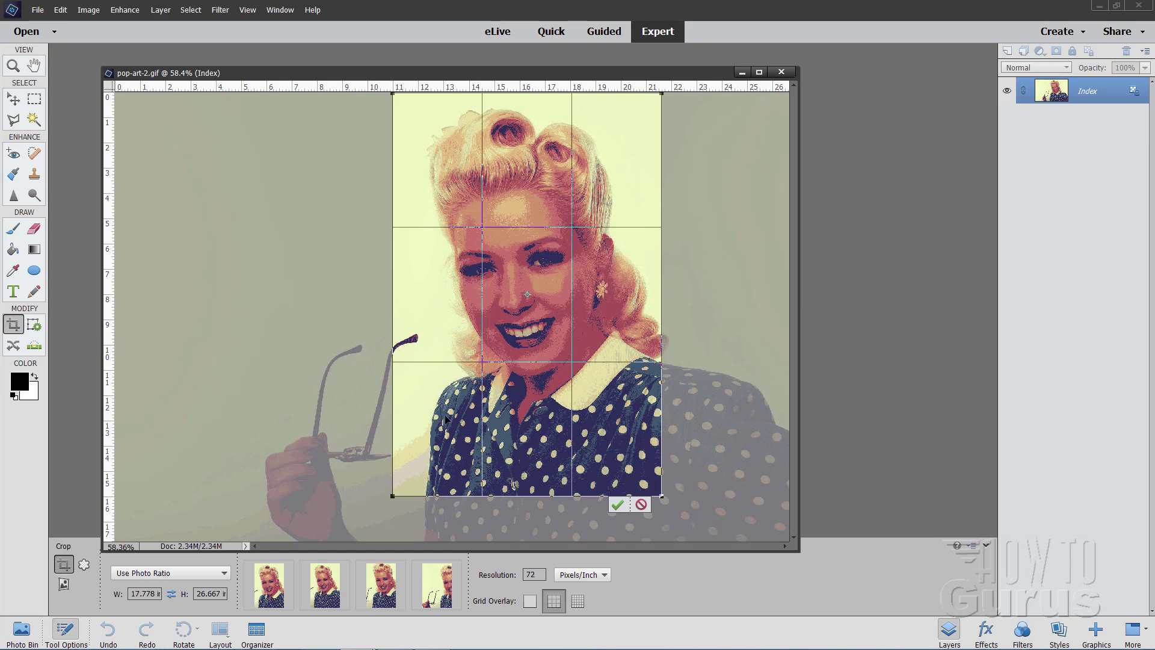
{"action": "left_click_drag", "start_coordinate": [391, 497], "coordinate": [437, 428]}
{"action": "left_click_drag", "start_coordinate": [539, 404], "coordinate": [533, 397]}
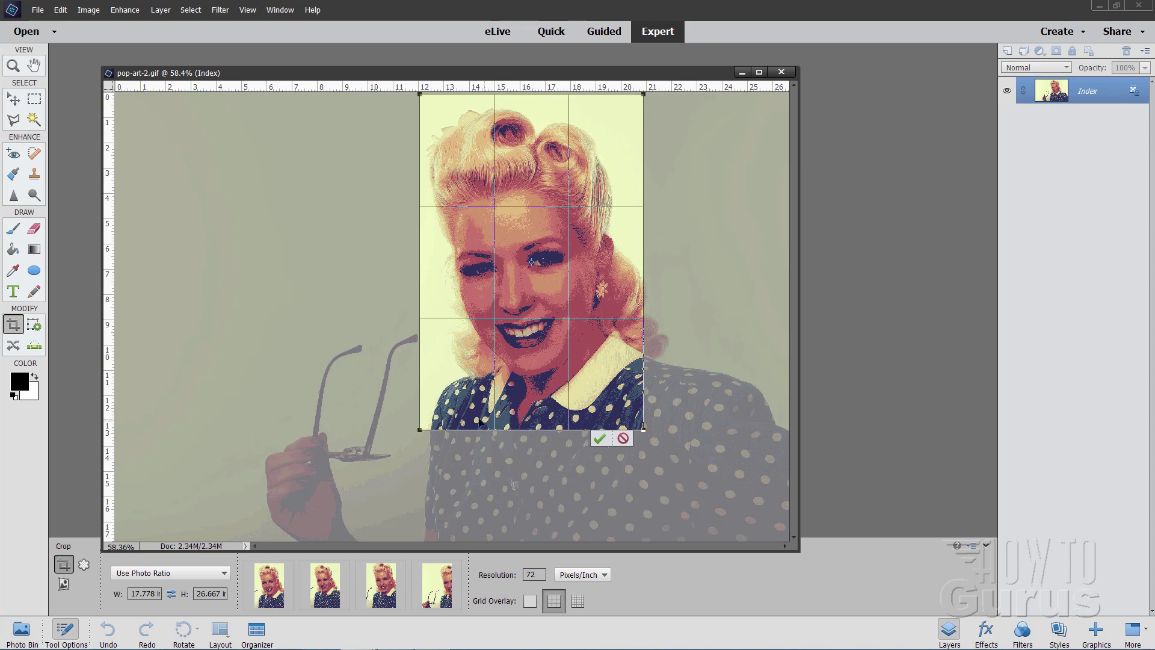
{"action": "left_click", "coordinate": [600, 438]}
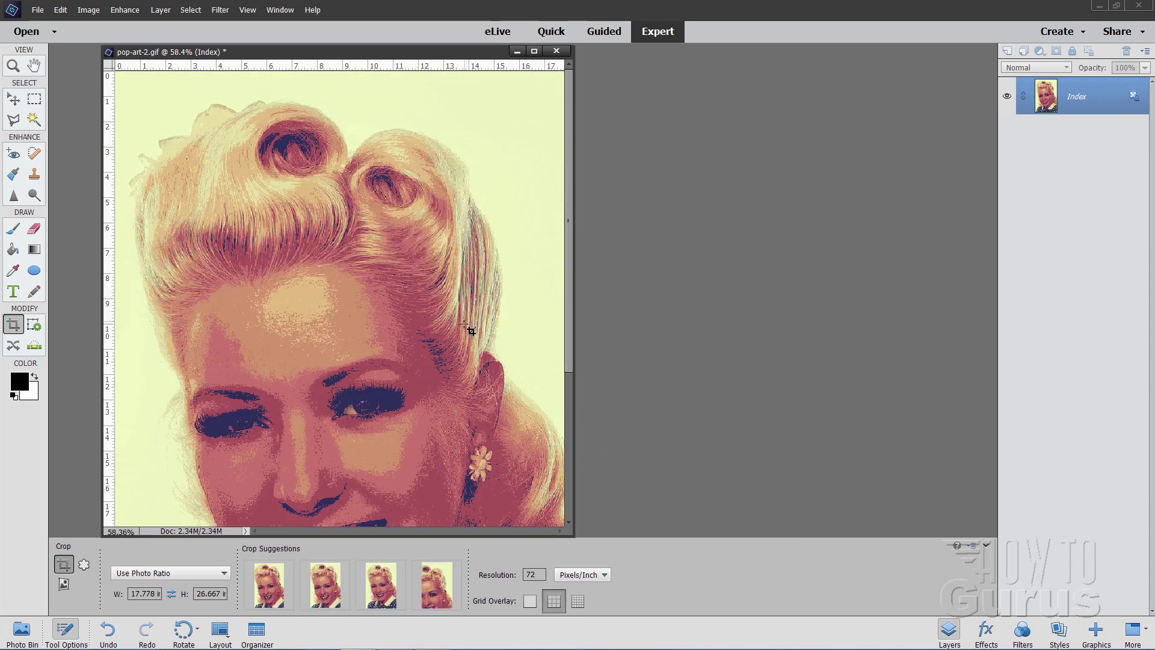
Dock the floating image window as a tab and fit the whole cropped portrait on screen.
{"action": "left_click_drag", "start_coordinate": [565, 254], "coordinate": [576, 222]}
{"action": "left_click_drag", "start_coordinate": [375, 54], "coordinate": [529, 46]}
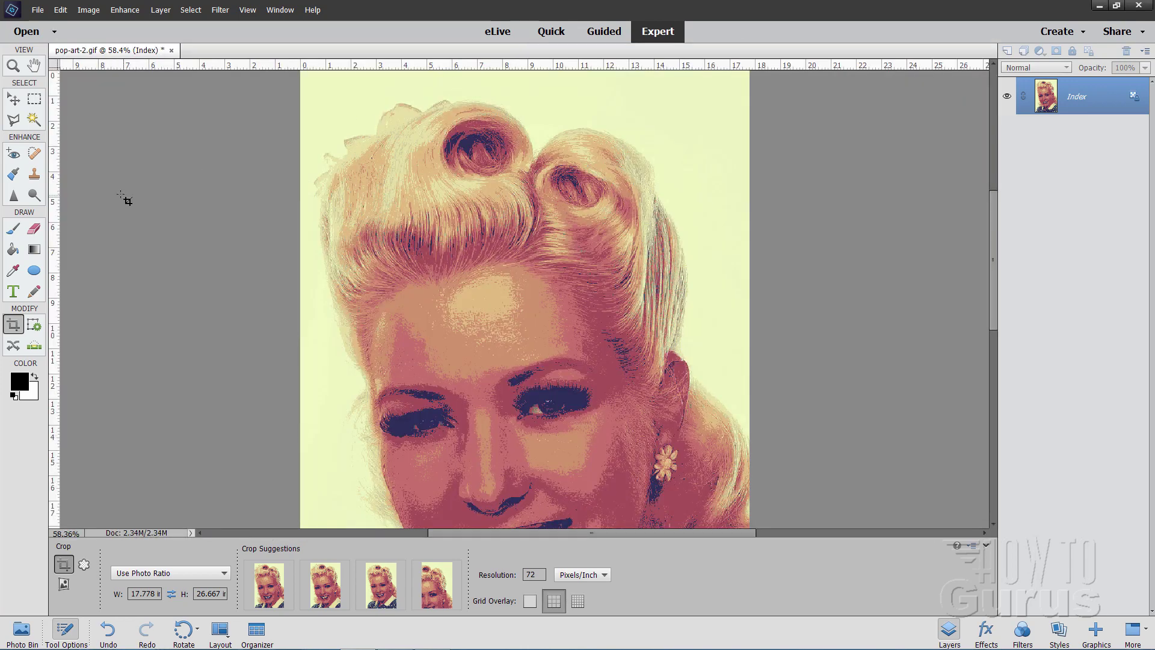
{"action": "left_click", "coordinate": [12, 66]}
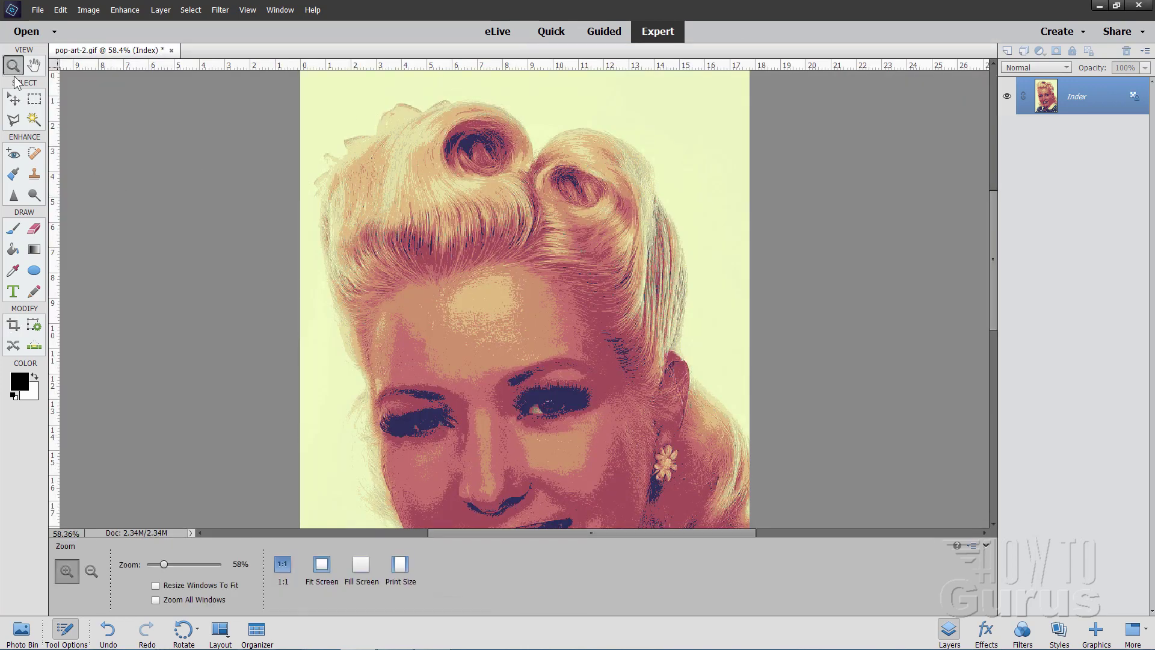
{"action": "left_click", "coordinate": [322, 565]}
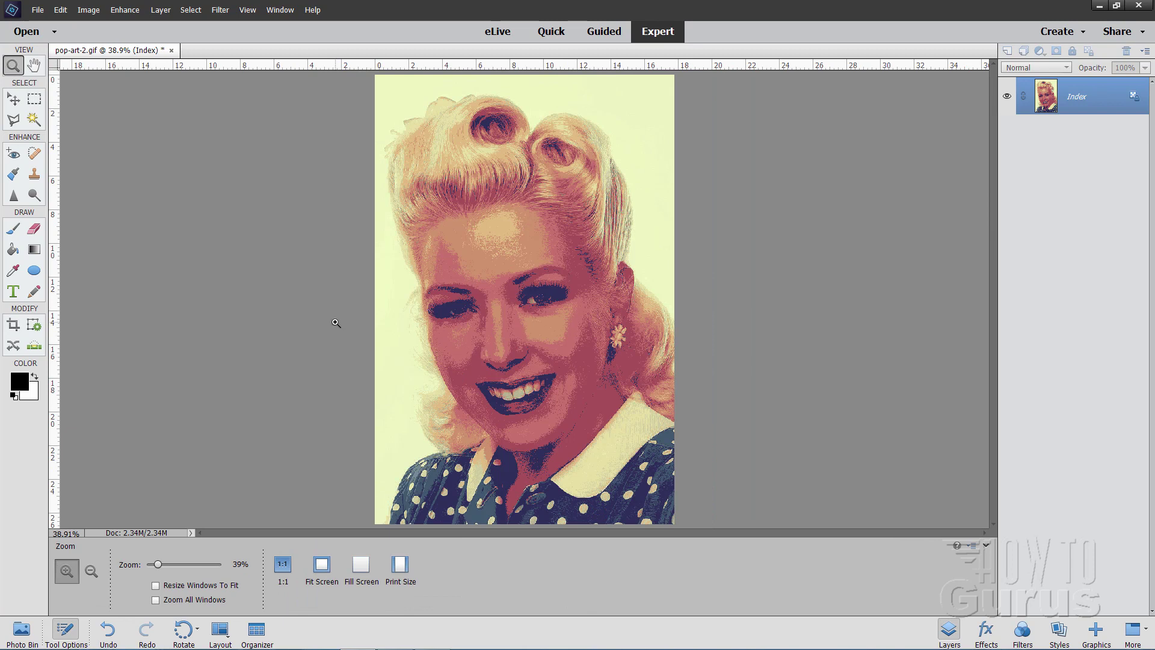
Convert the image from indexed color to RGB Color mode and duplicate the Background layer.
{"action": "left_click", "coordinate": [17, 102]}
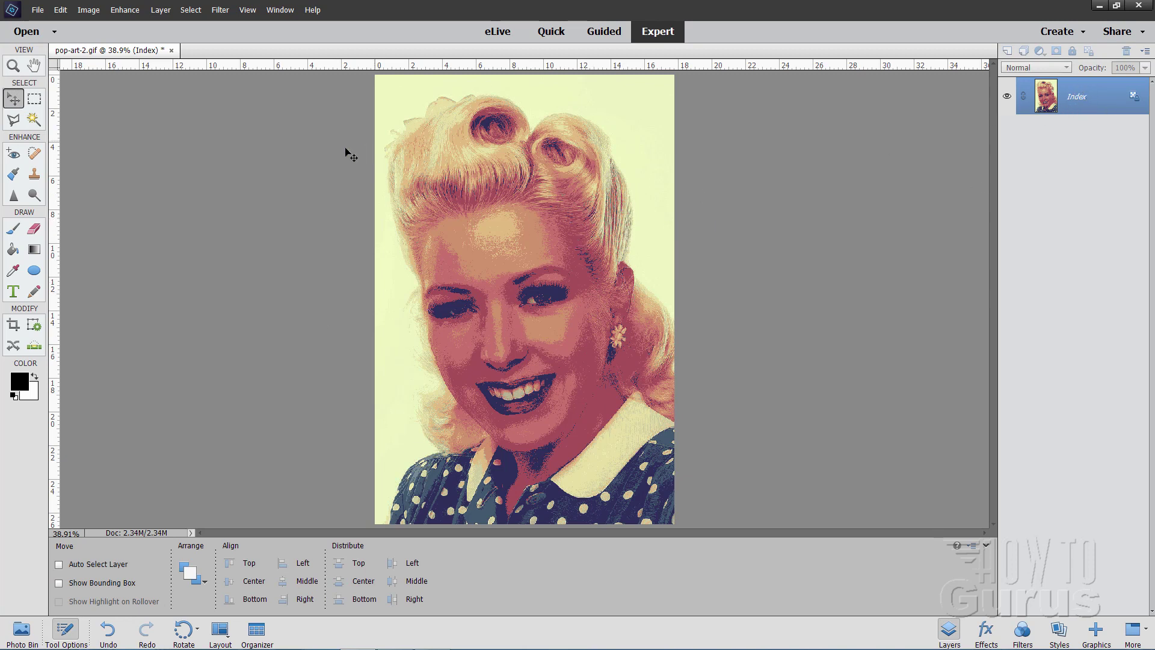
{"action": "left_click", "coordinate": [84, 10]}
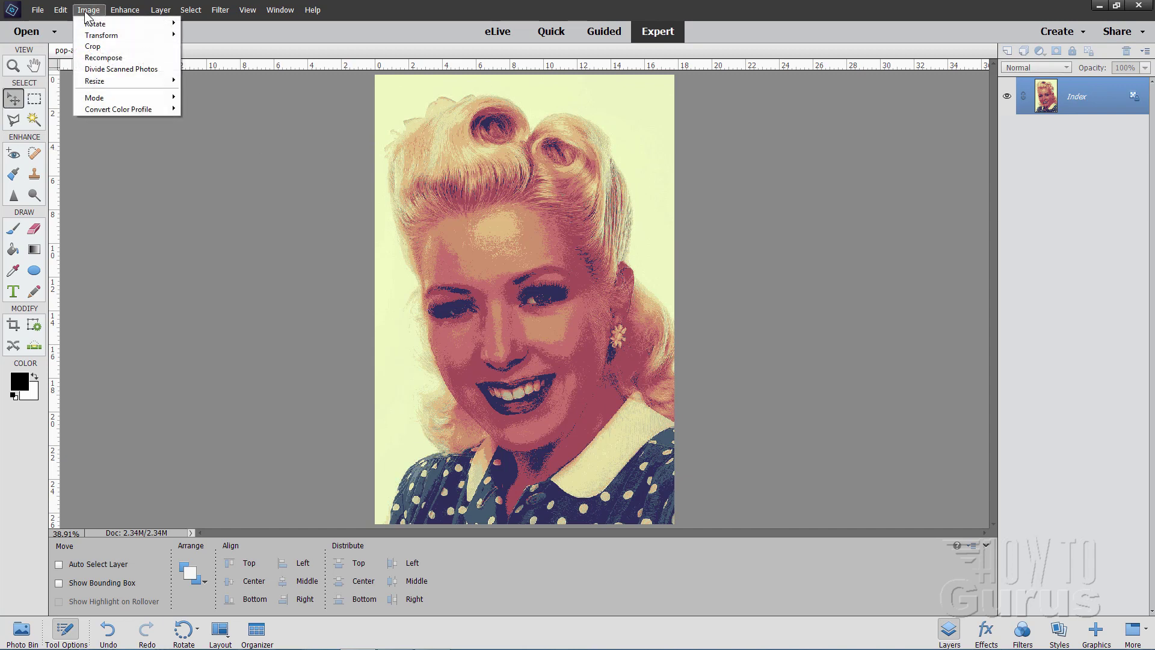
{"action": "mouse_move", "coordinate": [100, 92]}
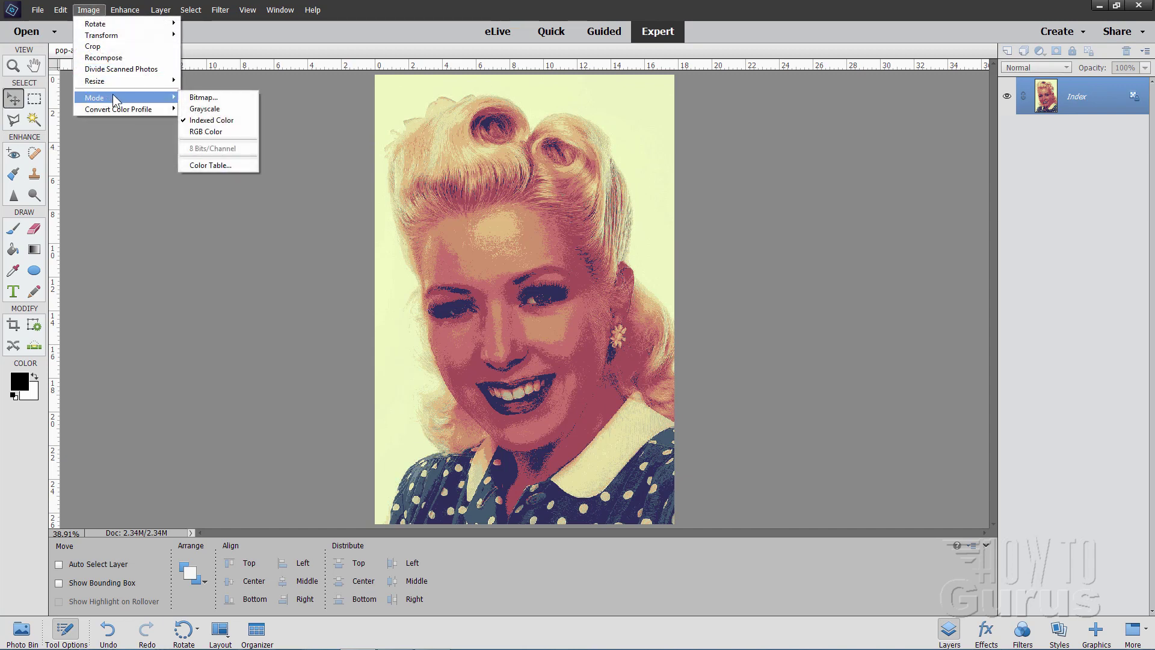
{"action": "left_click", "coordinate": [198, 130]}
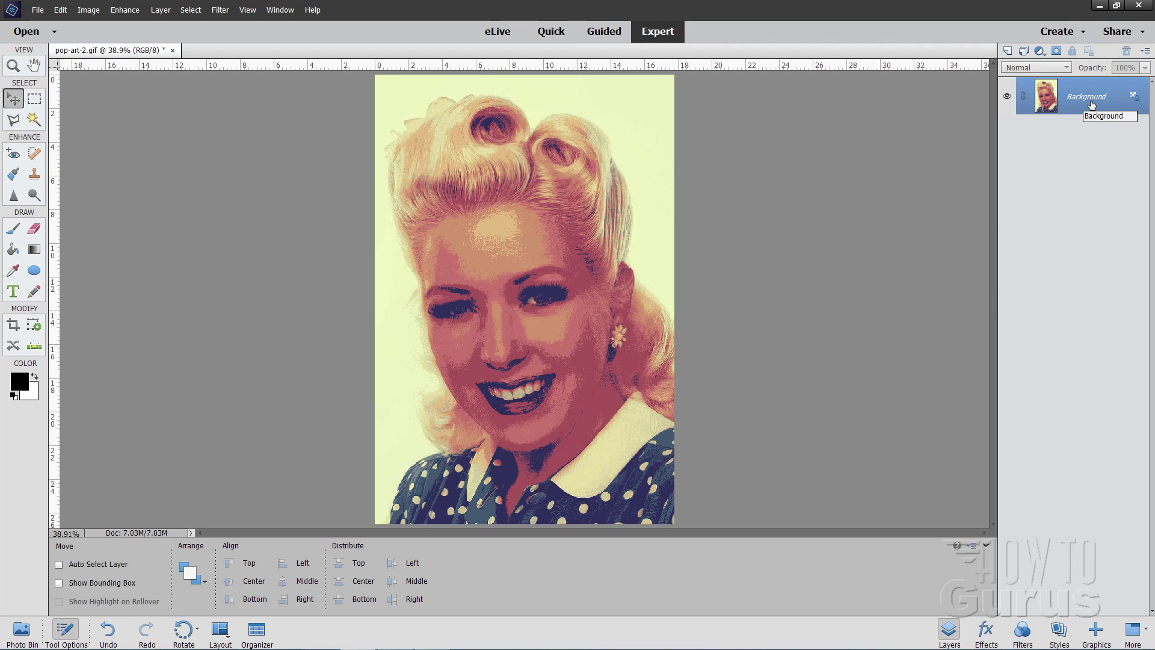
{"action": "left_click_drag", "start_coordinate": [1054, 98], "coordinate": [1008, 51]}
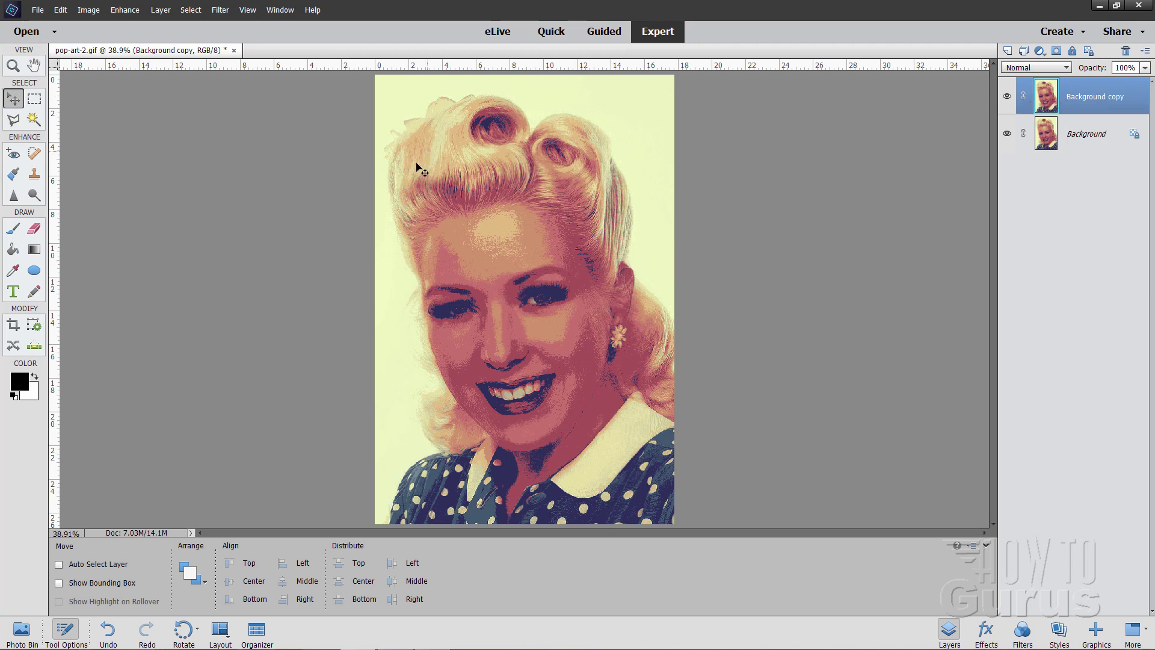
Apply a Color Halftone filter with a maximum radius of 8 pixels to the Background copy layer and set its blend mode to Soft Light.
{"action": "left_click", "coordinate": [220, 11]}
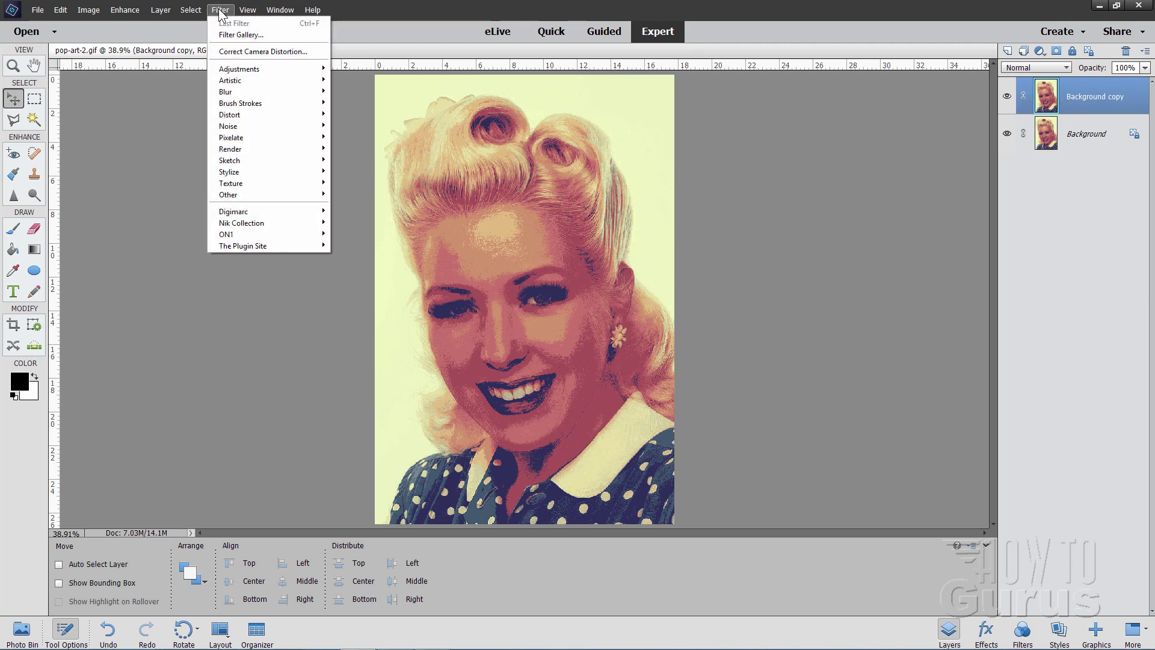
{"action": "mouse_move", "coordinate": [243, 138]}
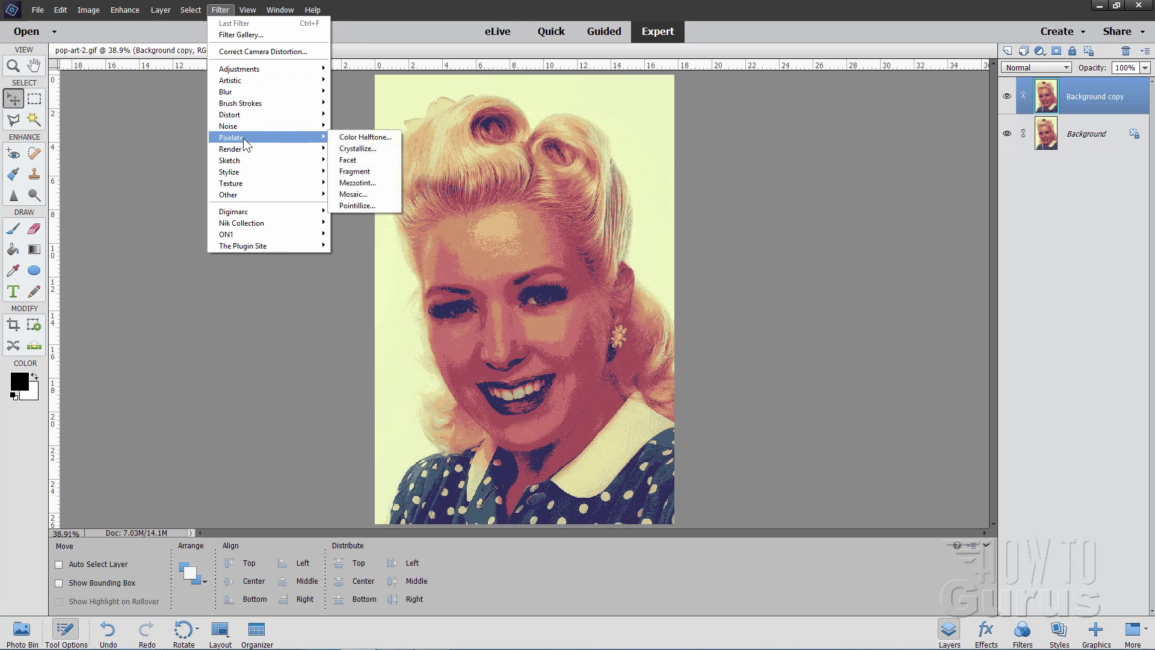
{"action": "left_click", "coordinate": [348, 137]}
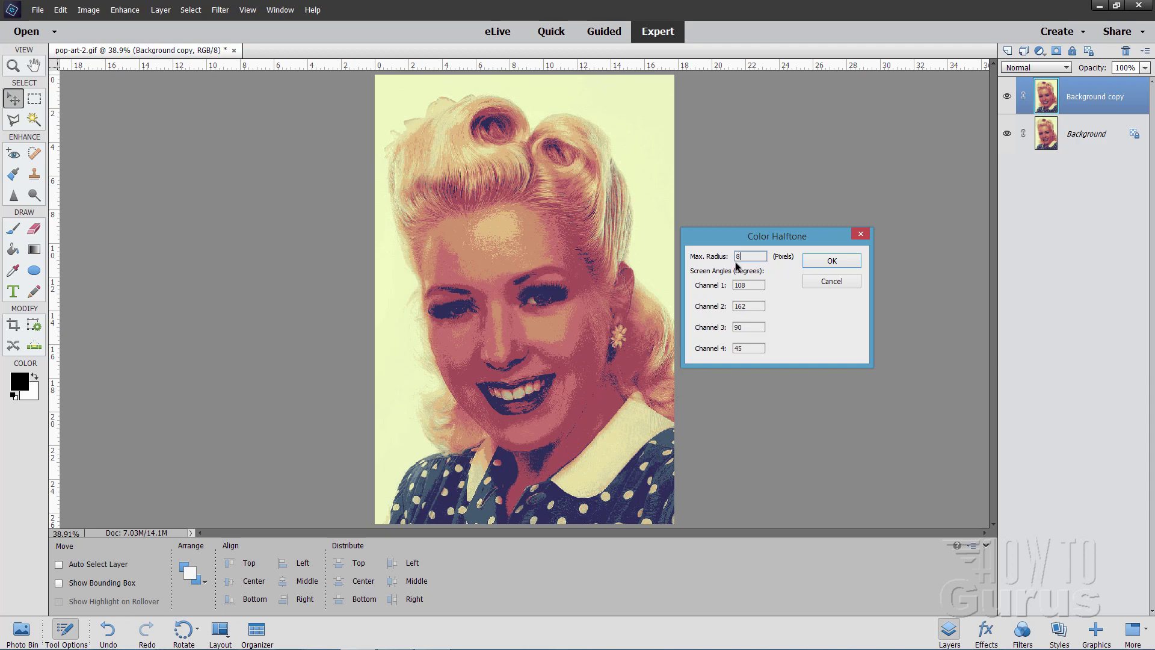
{"action": "left_click", "coordinate": [833, 260]}
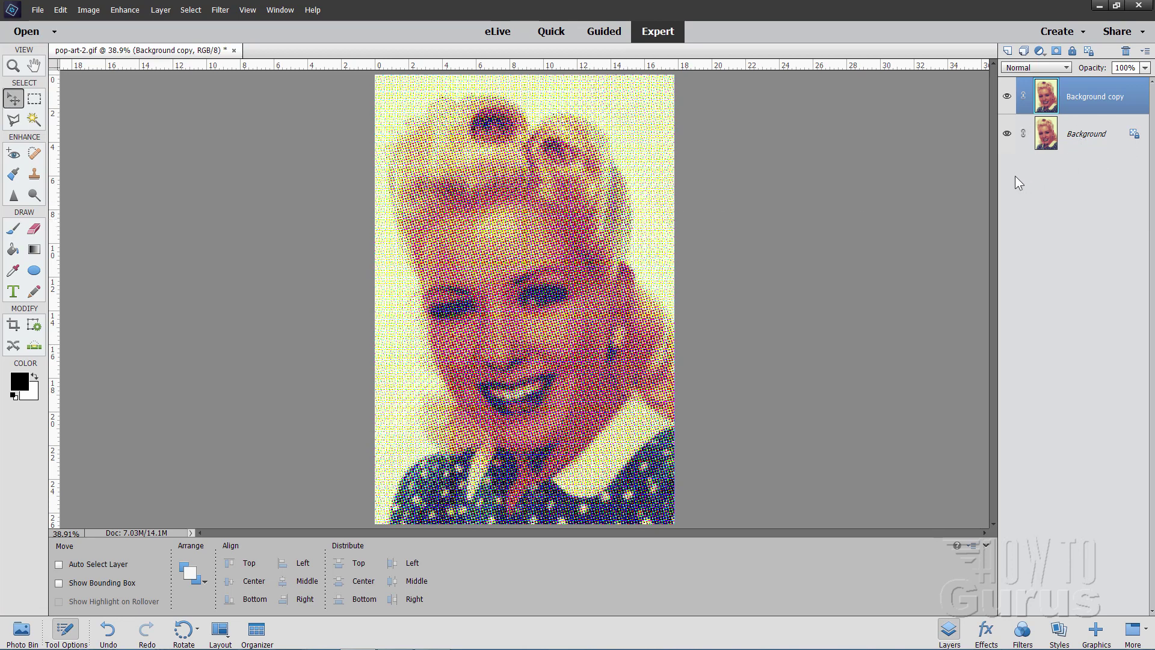
{"action": "left_click", "coordinate": [1024, 68]}
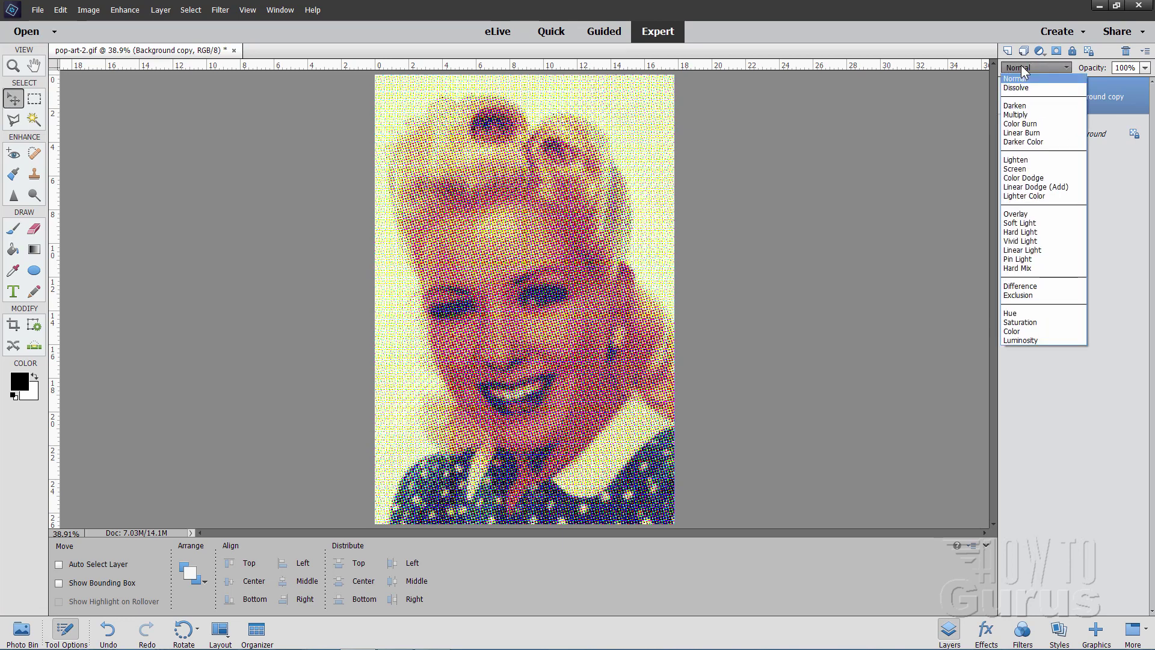
{"action": "left_click", "coordinate": [1028, 223]}
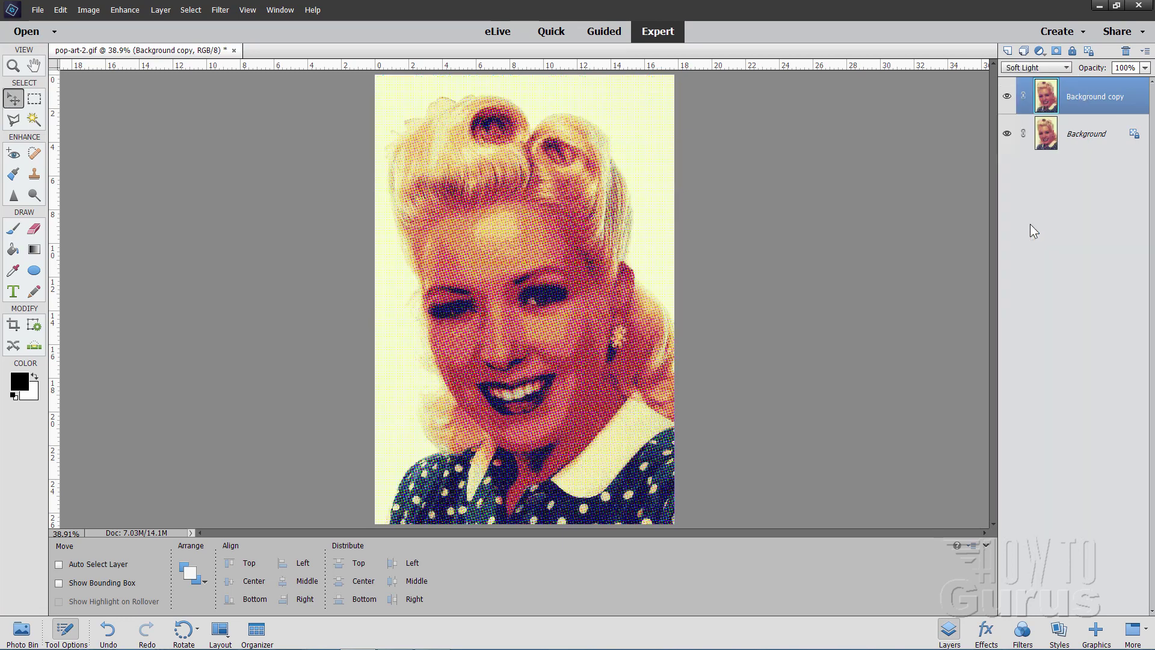
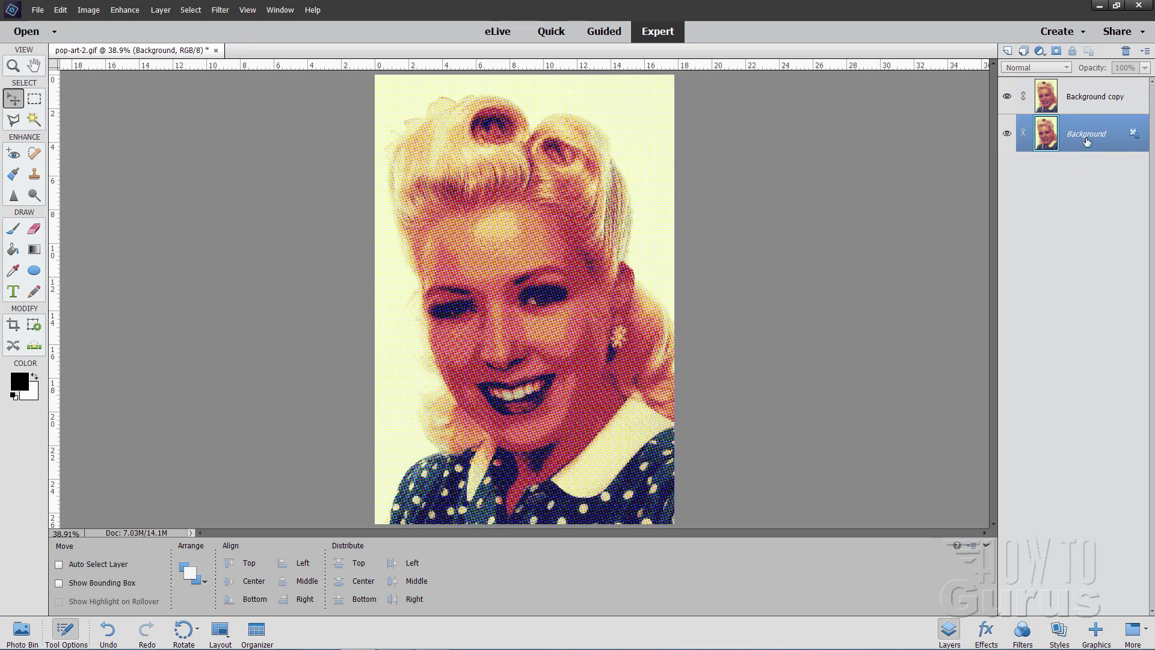
Duplicate the Background layer again, move the duplicate to the top of the stack, and rename the Soft Light layer as Hallftone.
{"action": "left_click_drag", "start_coordinate": [1074, 142], "coordinate": [1008, 49]}
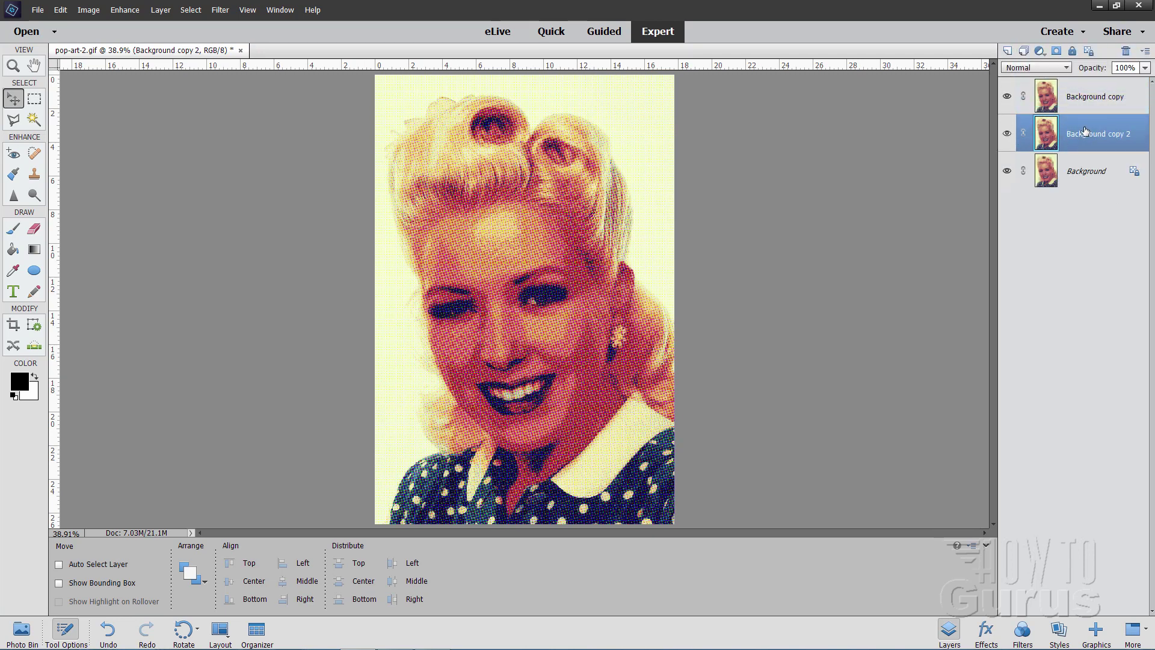
{"action": "left_click_drag", "start_coordinate": [1083, 133], "coordinate": [1078, 90]}
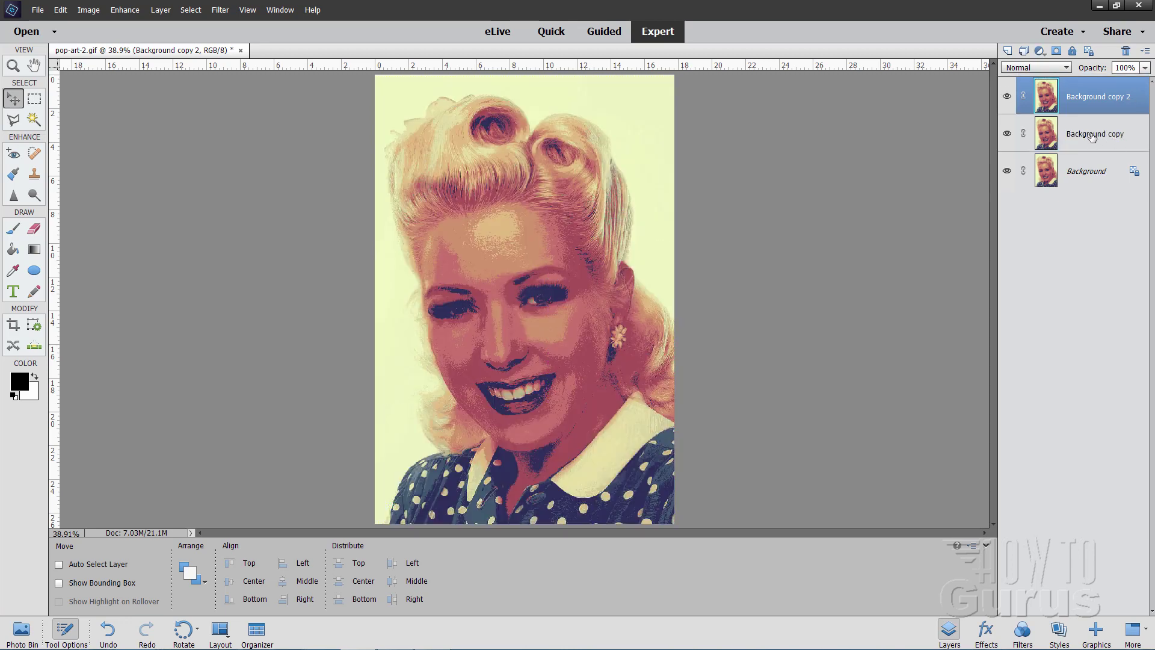
{"action": "left_click", "coordinate": [1091, 138]}
{"action": "double_click", "coordinate": [1090, 136]}
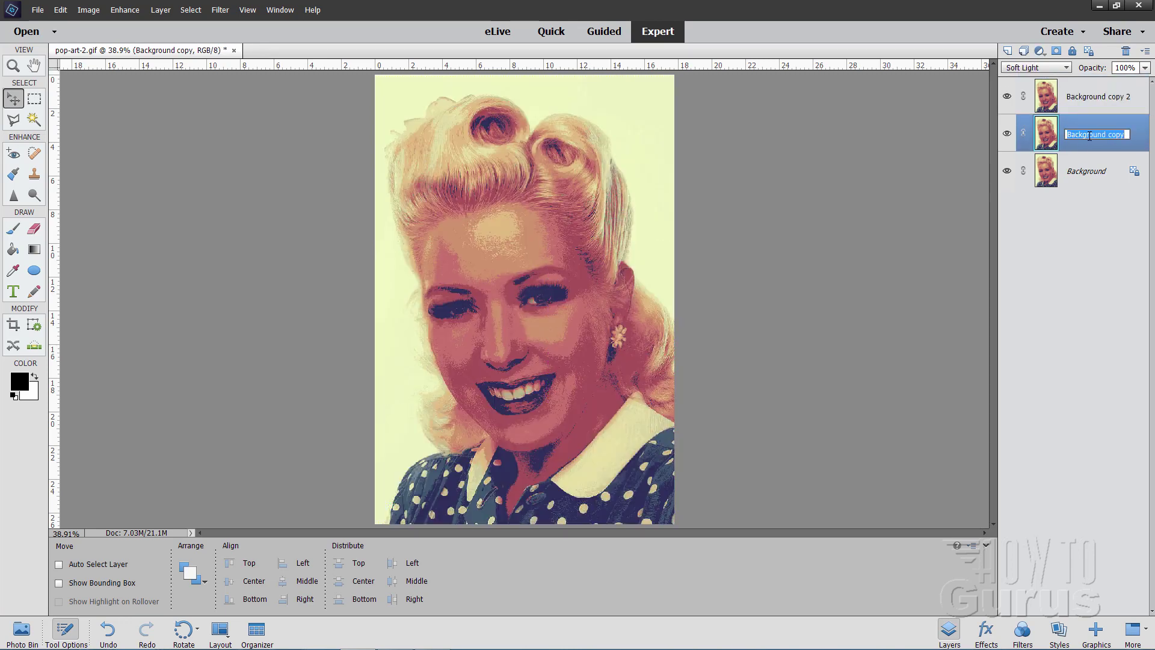
{"action": "type", "text": "Hallftone"}
{"action": "key", "text": "Return"}
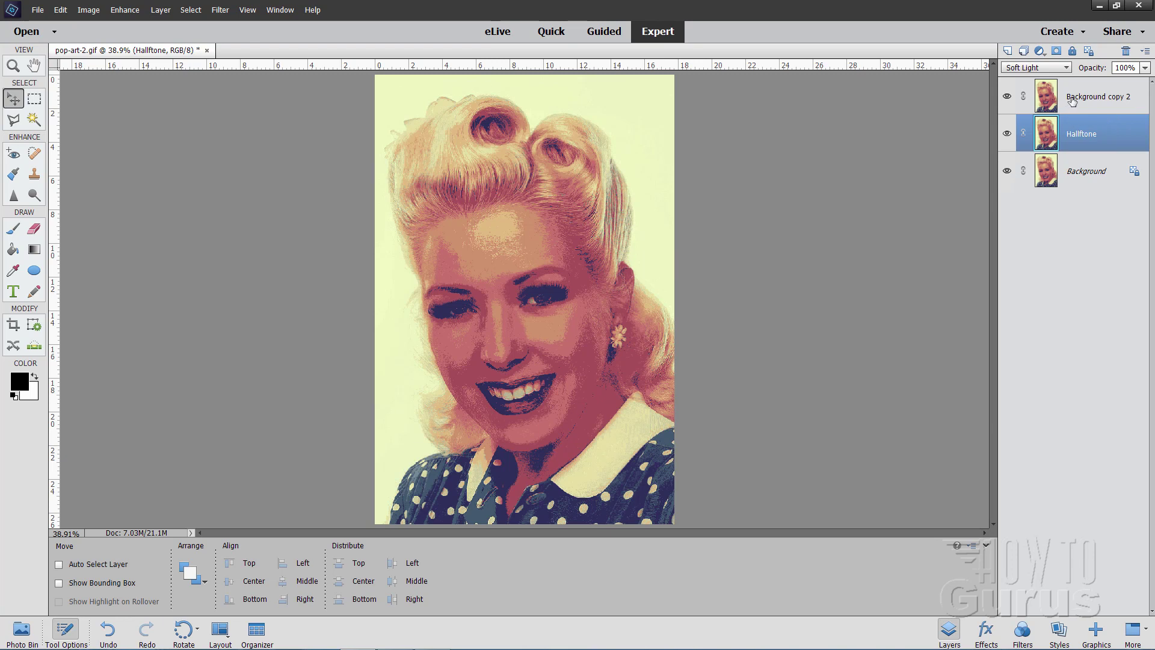
Add a layer mask to the Background copy 2 layer and outline the opening of the eye on the image's left with the Polygonal Lasso.
{"action": "left_click", "coordinate": [1091, 99]}
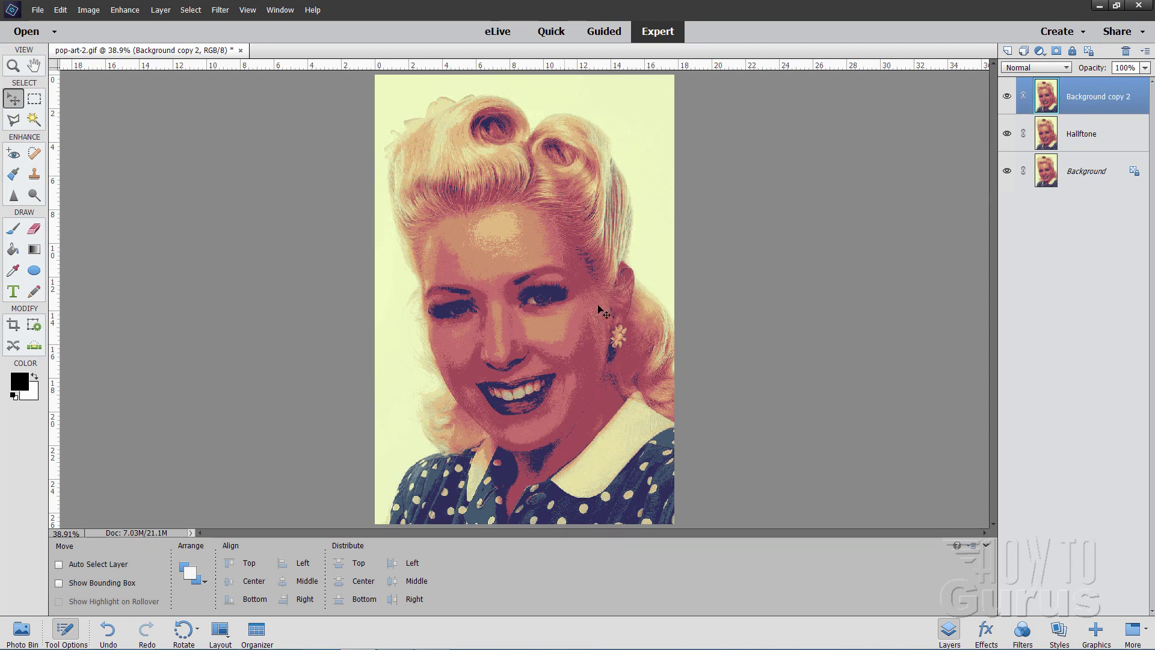
{"action": "left_click", "coordinate": [1056, 50]}
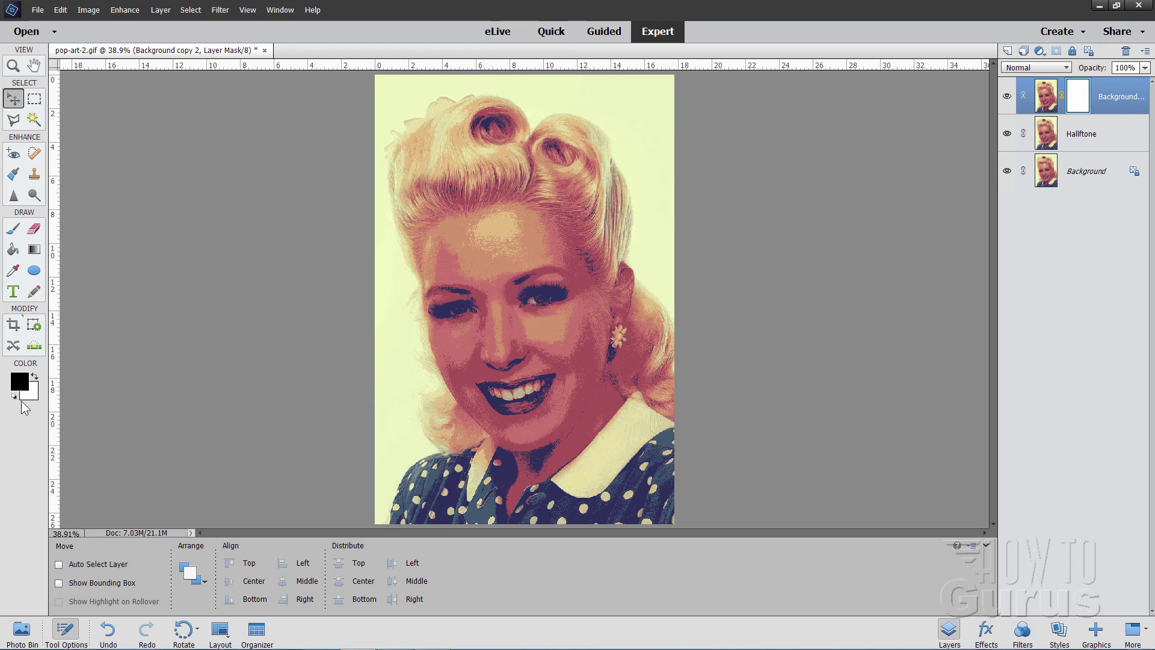
{"action": "left_click", "coordinate": [13, 65]}
{"action": "left_click", "coordinate": [478, 329]}
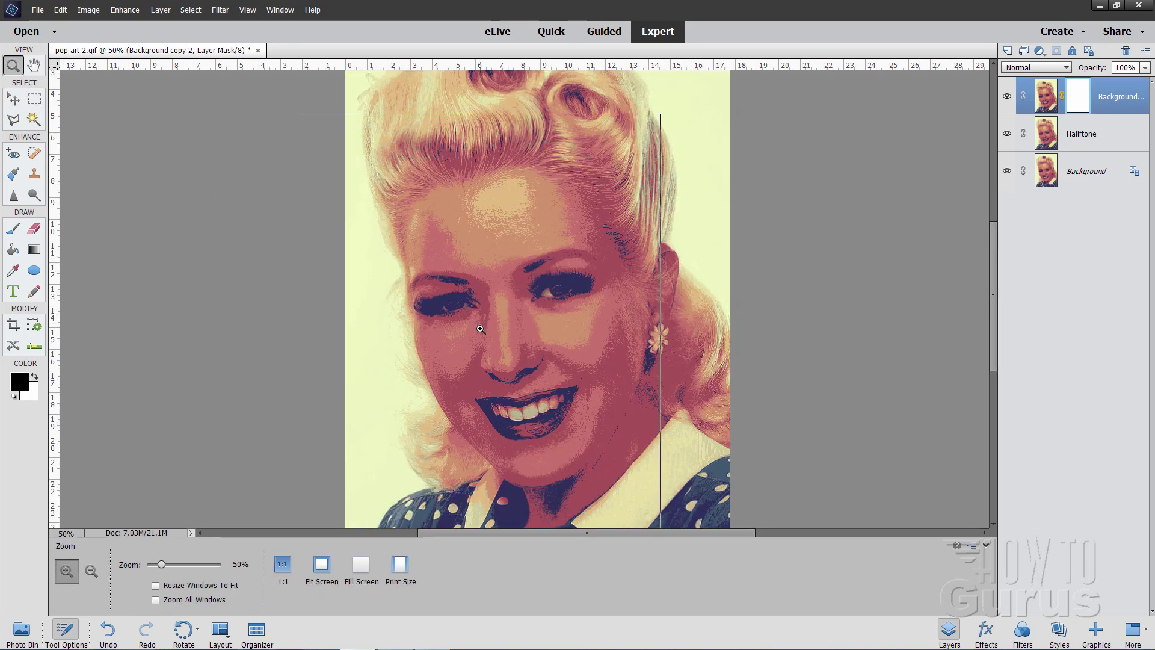
{"action": "left_click", "coordinate": [490, 337]}
{"action": "left_click", "coordinate": [505, 345]}
{"action": "scroll", "coordinate": [505, 346], "scroll_direction": "down", "scroll_amount": 4}
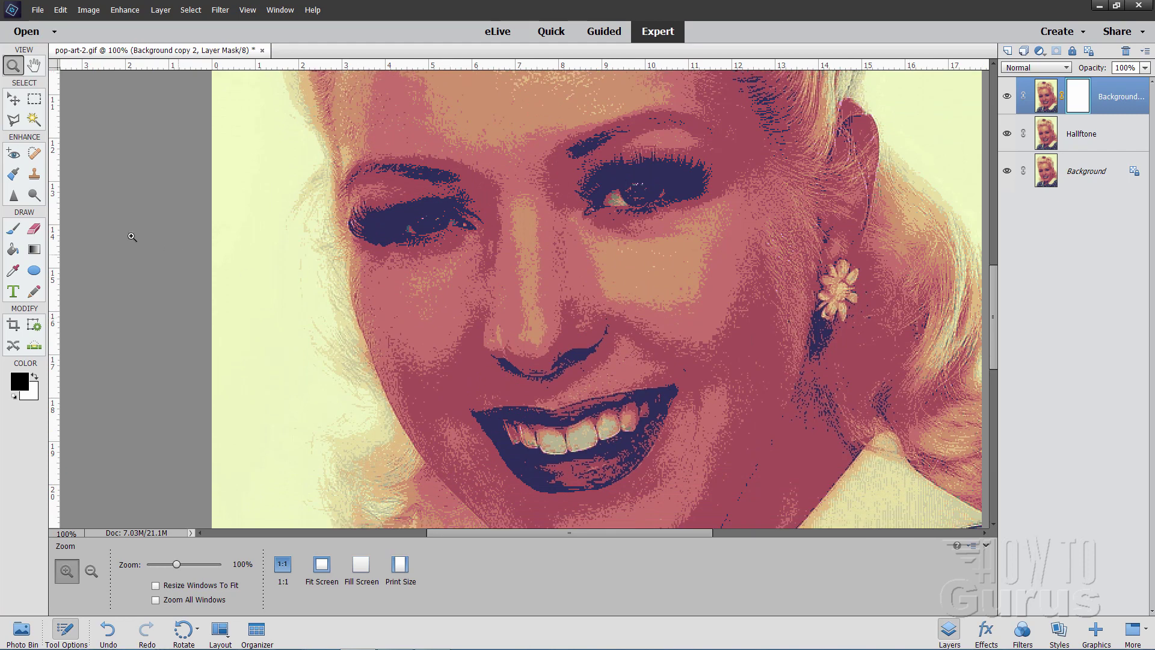
{"action": "left_click", "coordinate": [13, 119]}
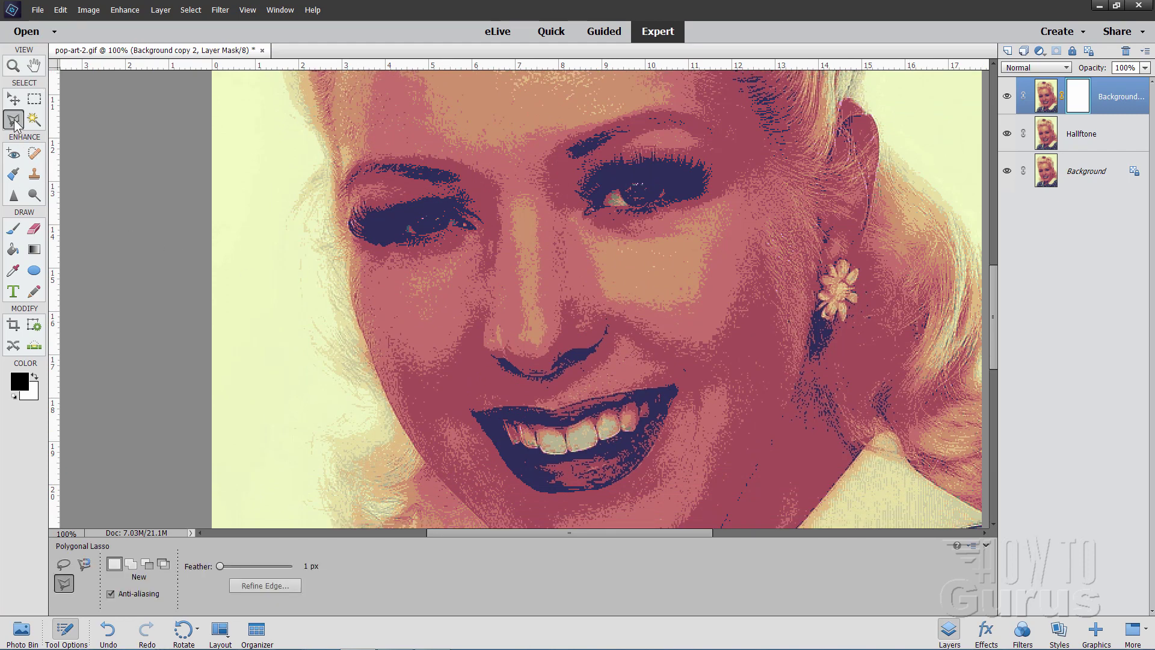
{"action": "left_click", "coordinate": [401, 230]}
{"action": "left_click", "coordinate": [415, 216]}
{"action": "left_click", "coordinate": [445, 211]}
{"action": "left_click", "coordinate": [404, 233]}
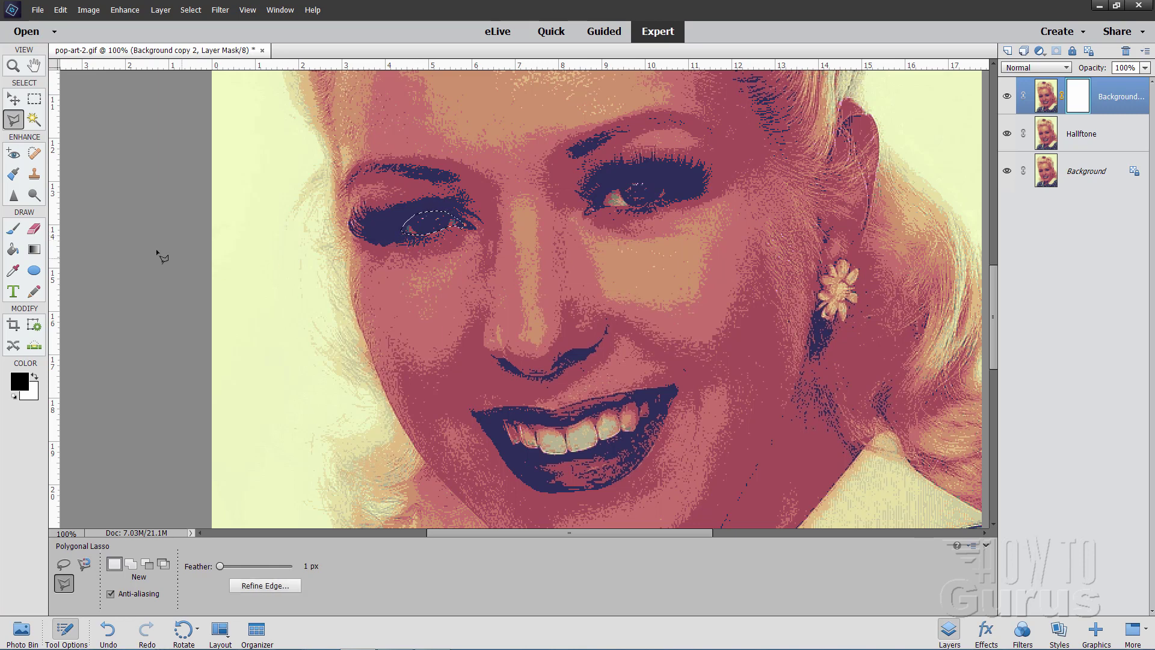
Brush black on the layer mask inside the selected left-hand eye to reveal the halftone dots, and deselect.
{"action": "left_click", "coordinate": [13, 229]}
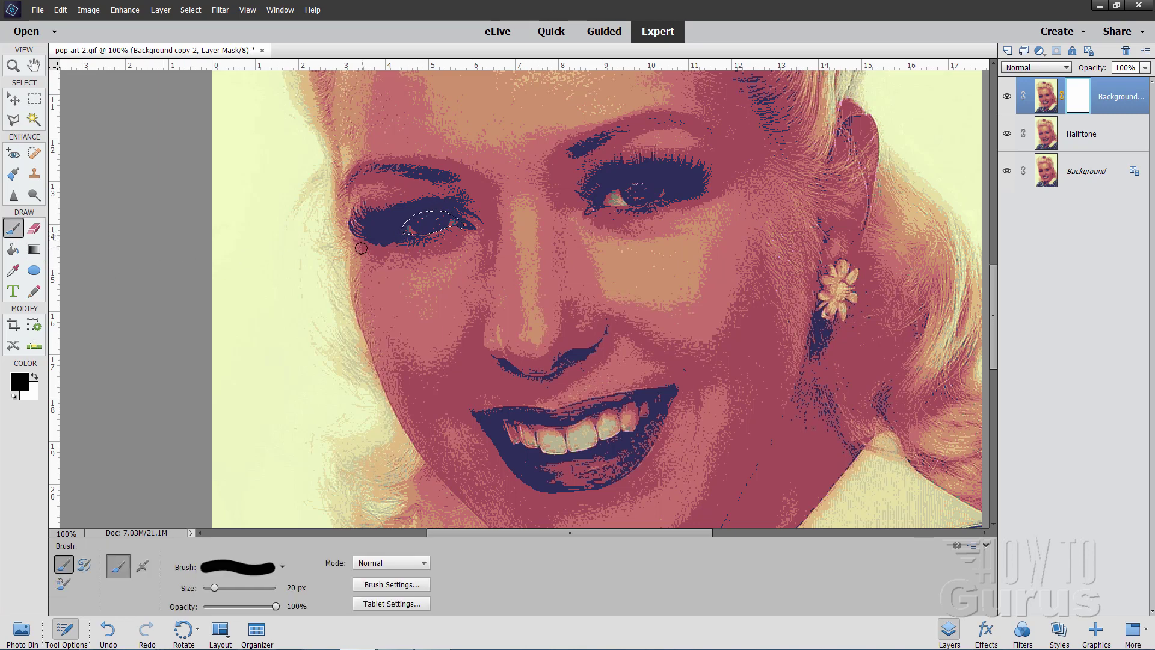
{"action": "mouse_move", "coordinate": [427, 227]}
{"action": "left_mouse_down"}
{"action": "mouse_move", "coordinate": [462, 218]}
{"action": "mouse_move", "coordinate": [393, 219]}
{"action": "mouse_move", "coordinate": [478, 234]}
{"action": "mouse_move", "coordinate": [407, 219]}
{"action": "mouse_move", "coordinate": [455, 218]}
{"action": "left_mouse_up"}
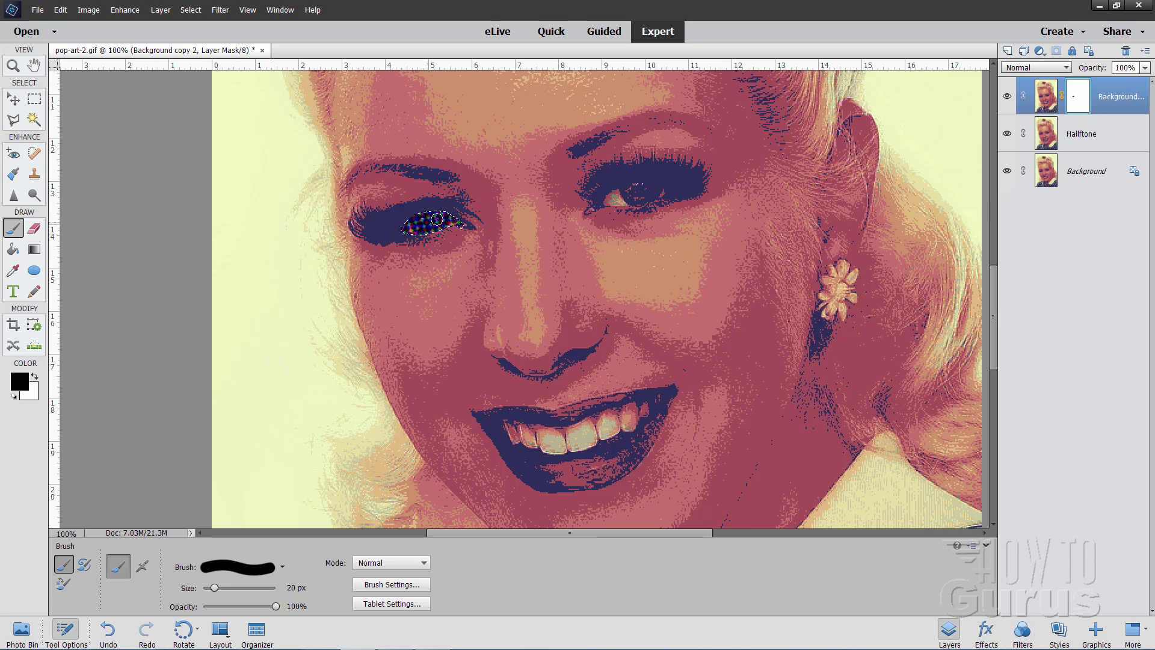
{"action": "left_click", "coordinate": [192, 9]}
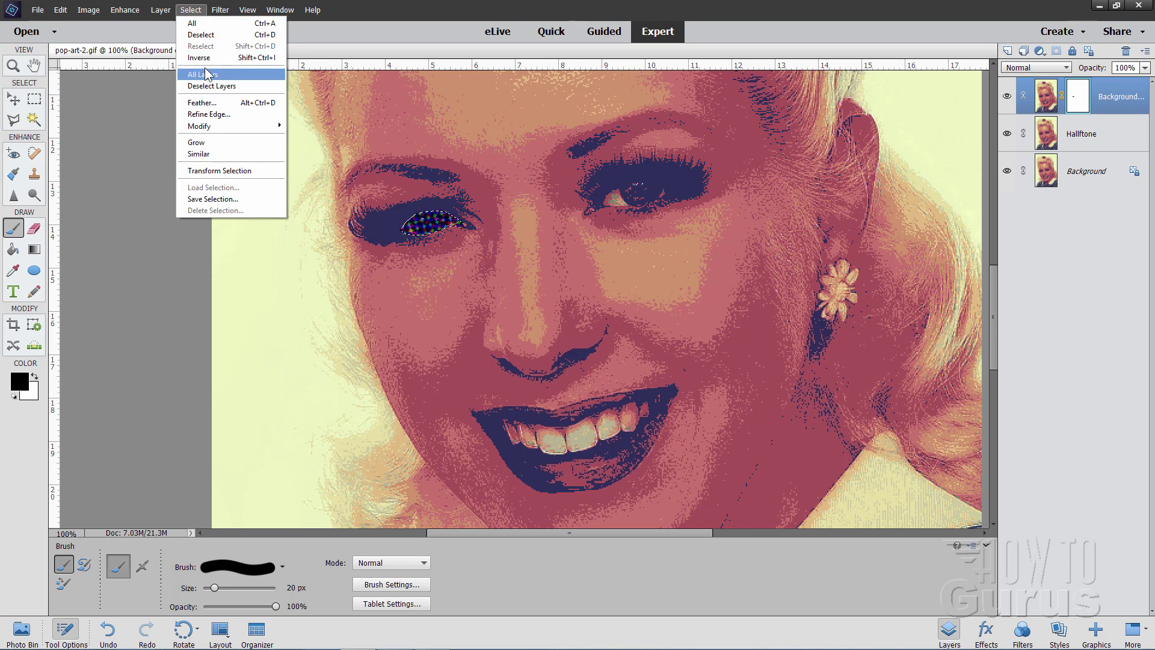
{"action": "left_click", "coordinate": [201, 34]}
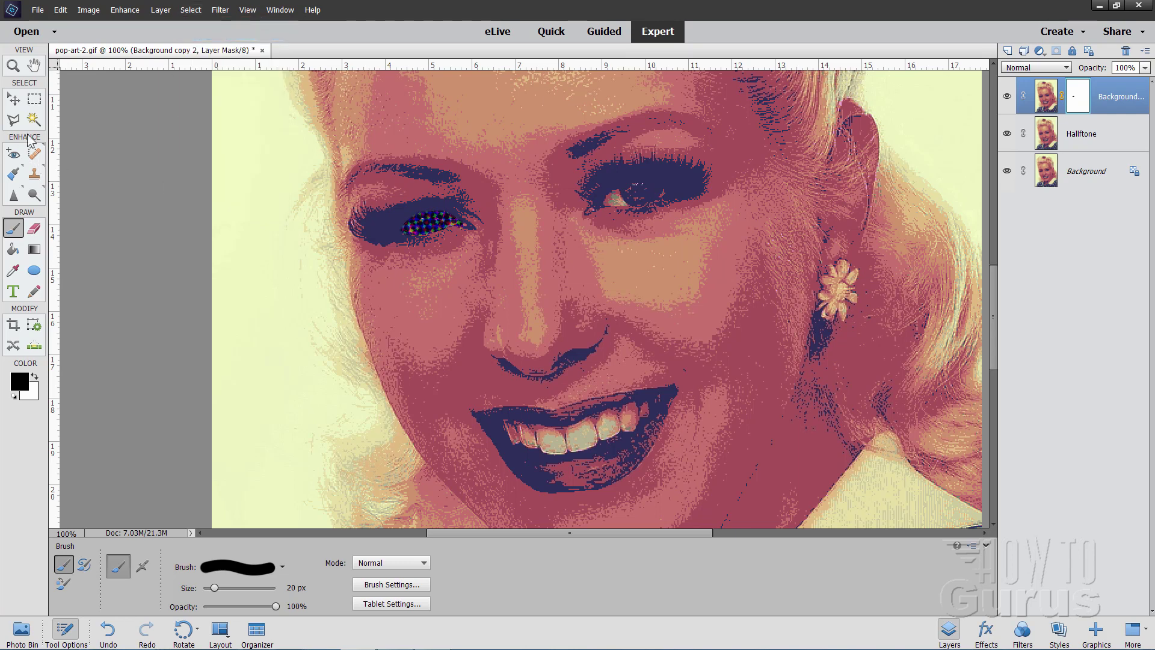
Outline the opening of the eye on the image's right with the Polygonal Lasso.
{"action": "left_click", "coordinate": [13, 119]}
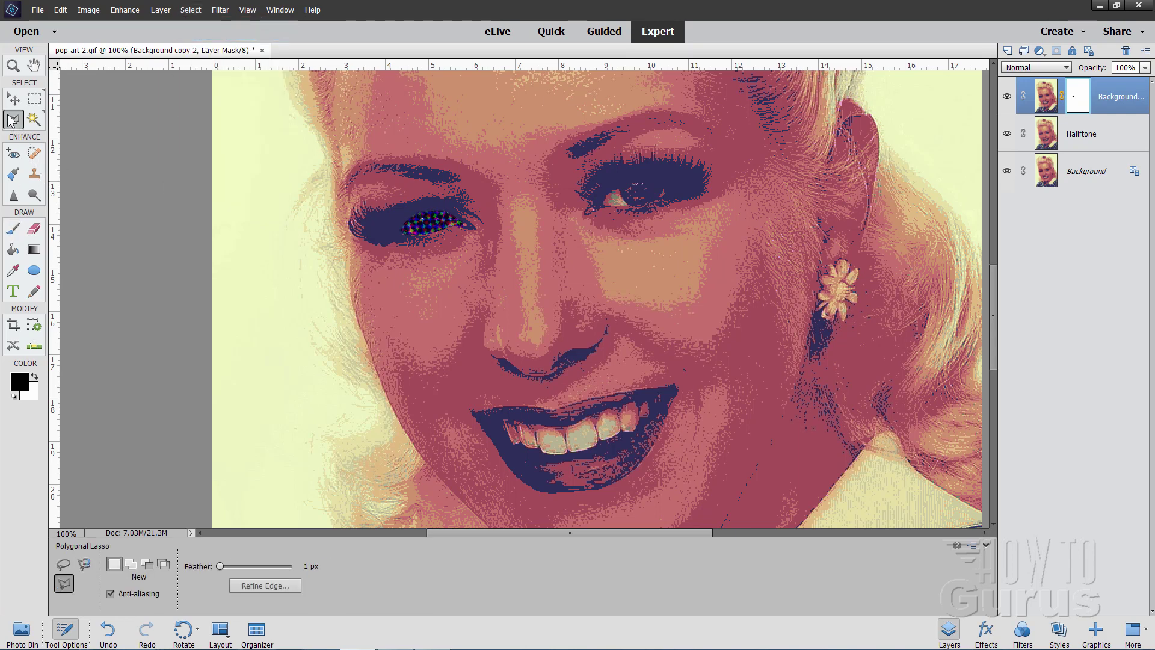
{"action": "left_click", "coordinate": [603, 201]}
{"action": "left_click", "coordinate": [609, 192]}
{"action": "left_click", "coordinate": [629, 184]}
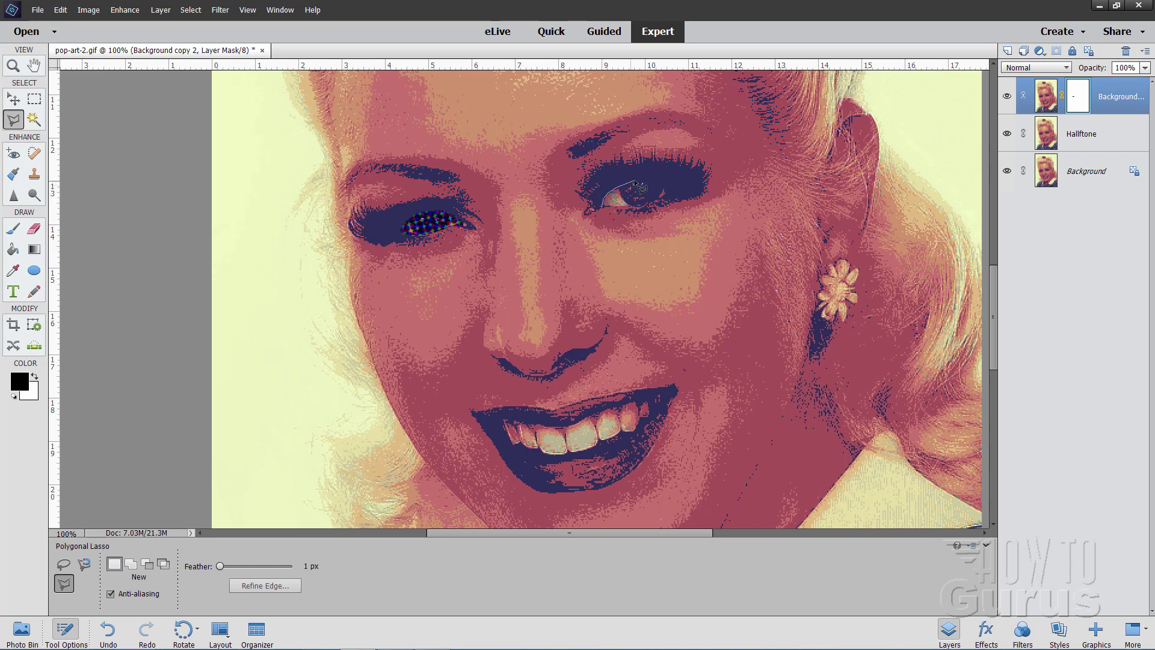
{"action": "left_click", "coordinate": [671, 191]}
{"action": "left_click", "coordinate": [603, 209]}
Brush black on the layer mask inside the selected right-hand eye to reveal the halftone dots, and deselect.
{"action": "left_click", "coordinate": [15, 230]}
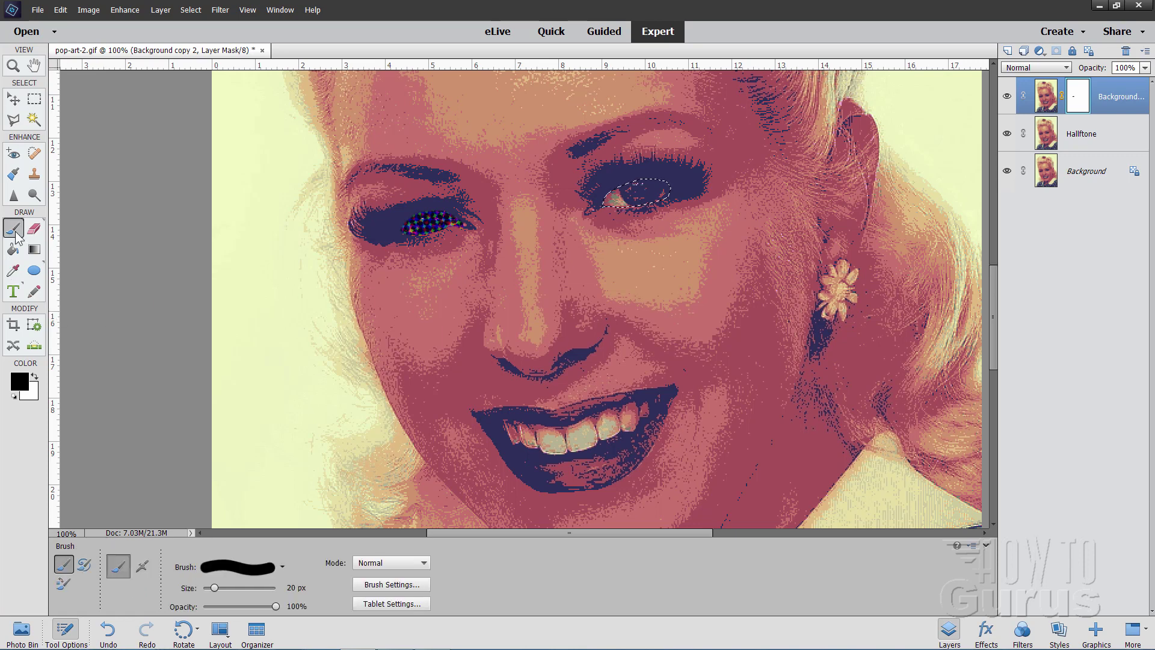
{"action": "mouse_move", "coordinate": [619, 195]}
{"action": "left_mouse_down"}
{"action": "mouse_move", "coordinate": [626, 205]}
{"action": "mouse_move", "coordinate": [664, 193]}
{"action": "left_mouse_up"}
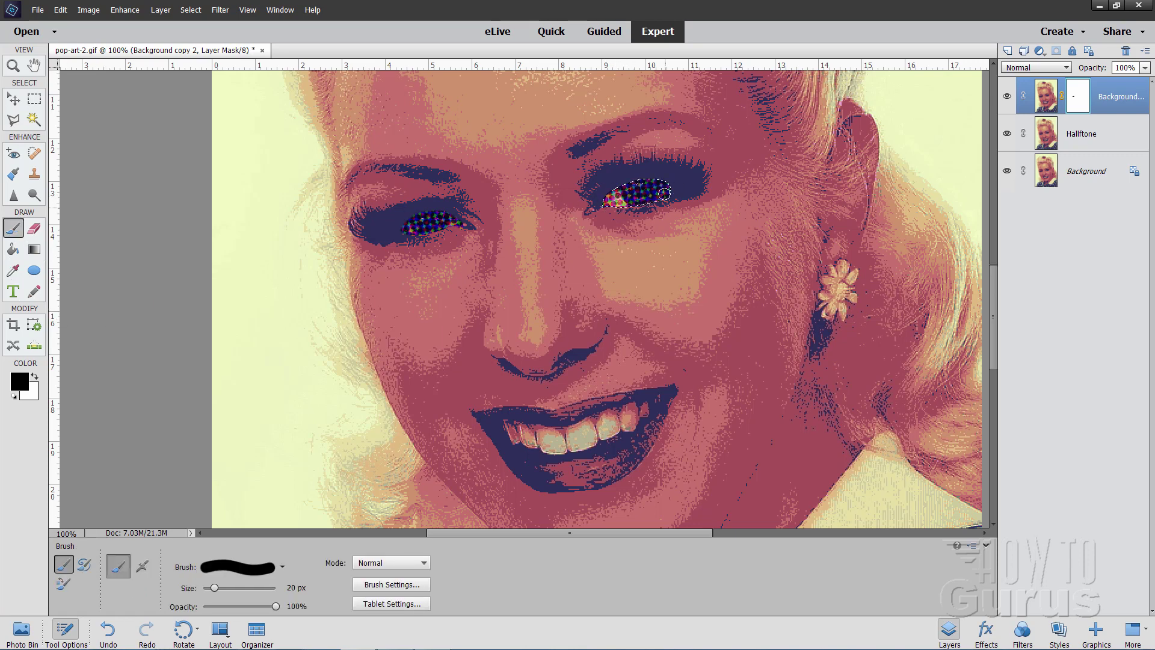
{"action": "left_click", "coordinate": [191, 9]}
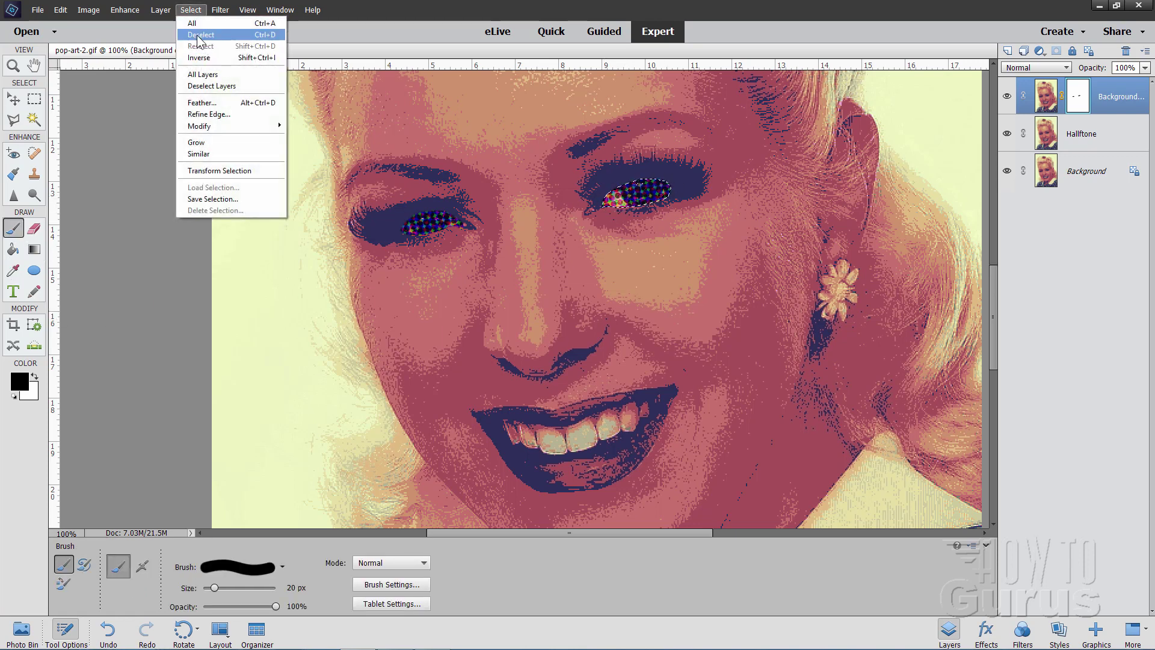
{"action": "left_click", "coordinate": [198, 35]}
Outline the woman's teeth with the Polygonal Lasso.
{"action": "left_click", "coordinate": [15, 121]}
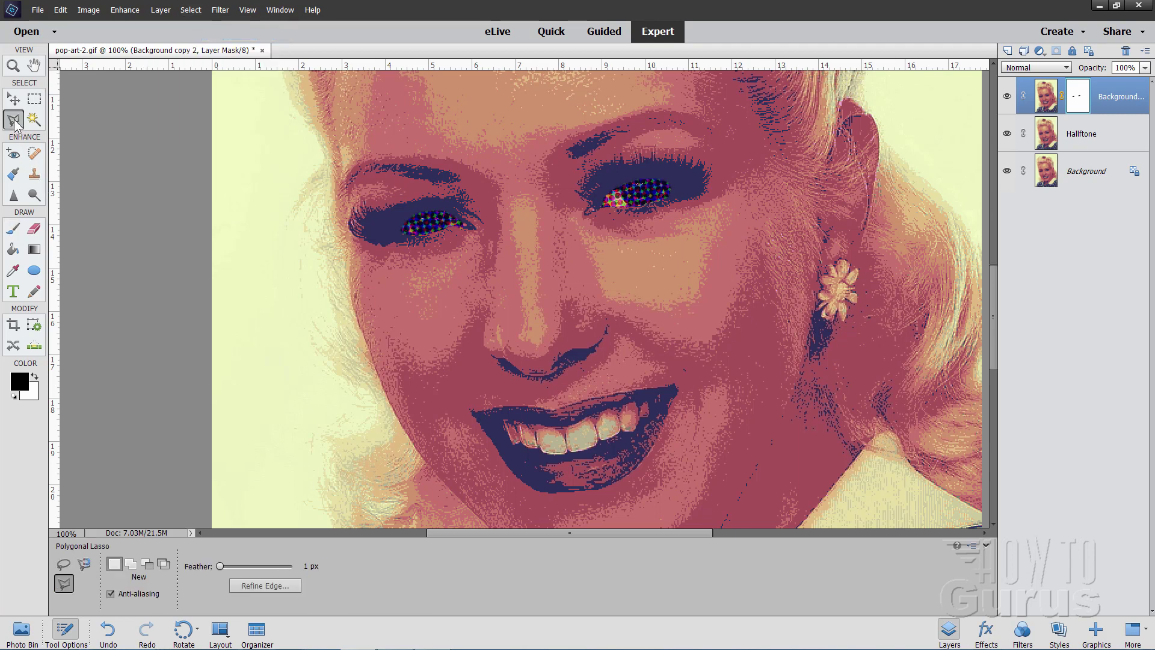
{"action": "left_click", "coordinate": [509, 425]}
{"action": "left_click", "coordinate": [527, 427]}
{"action": "left_click", "coordinate": [538, 428]}
{"action": "left_click", "coordinate": [510, 428]}
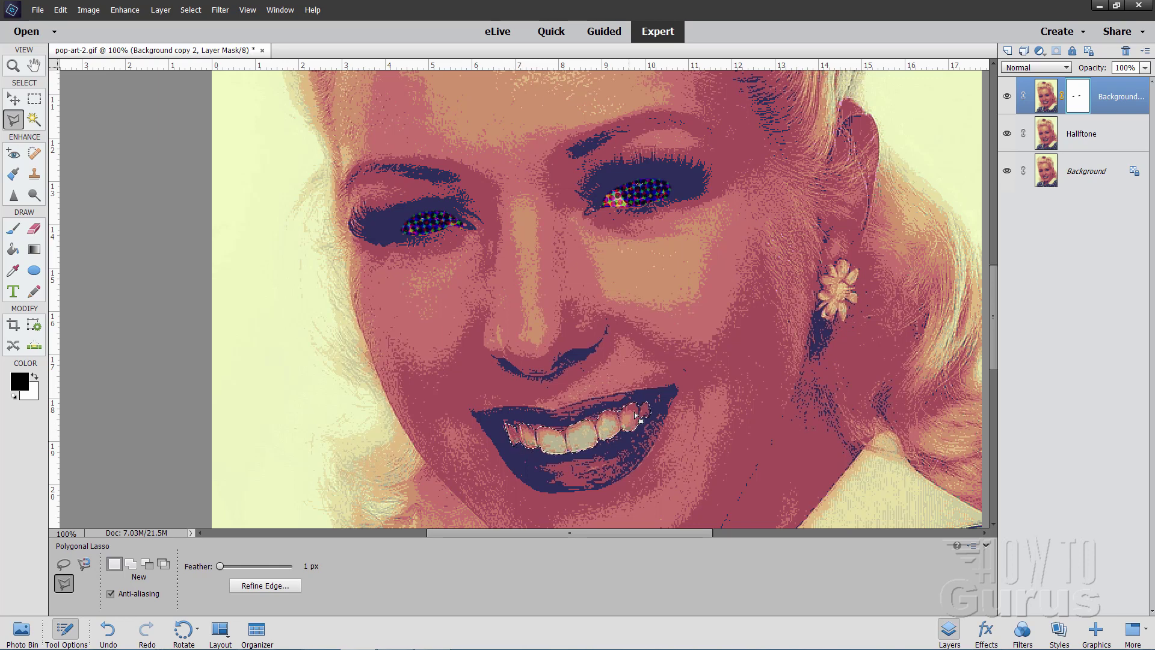
Brush black on the layer mask across the selected teeth to reveal the halftone dots, and deselect.
{"action": "left_click", "coordinate": [14, 229]}
{"action": "mouse_move", "coordinate": [509, 433]}
{"action": "left_mouse_down"}
{"action": "mouse_move", "coordinate": [544, 445]}
{"action": "mouse_move", "coordinate": [655, 424]}
{"action": "mouse_move", "coordinate": [667, 406]}
{"action": "left_mouse_up"}
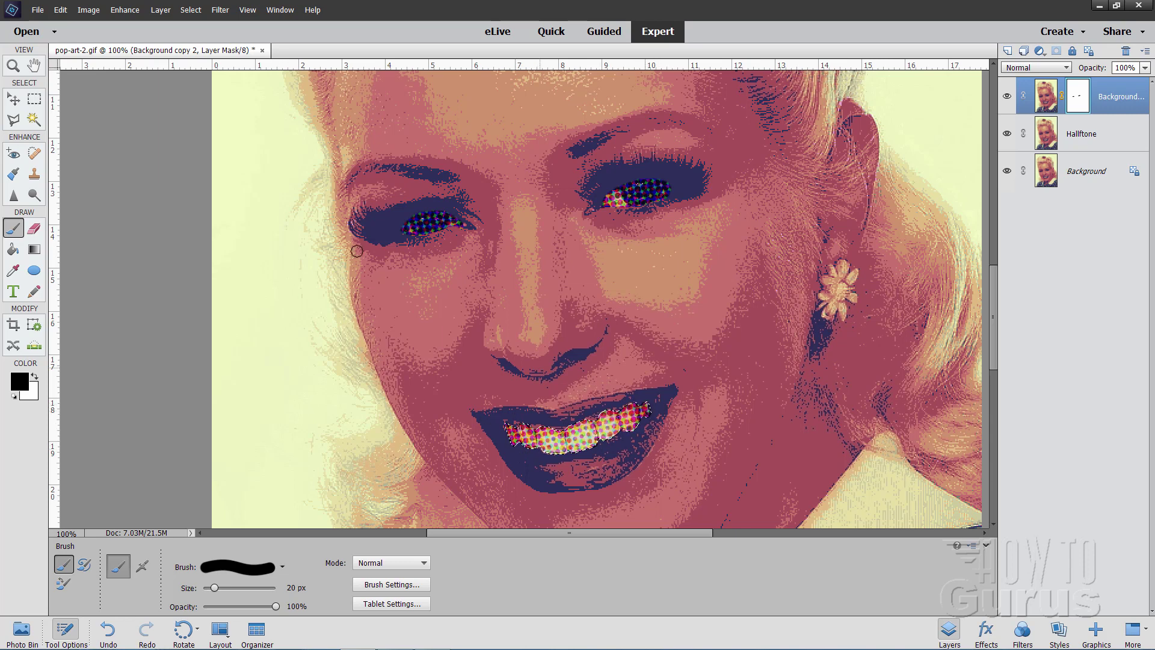
{"action": "left_click", "coordinate": [190, 10]}
{"action": "left_click", "coordinate": [182, 35]}
{"action": "left_click", "coordinate": [219, 11]}
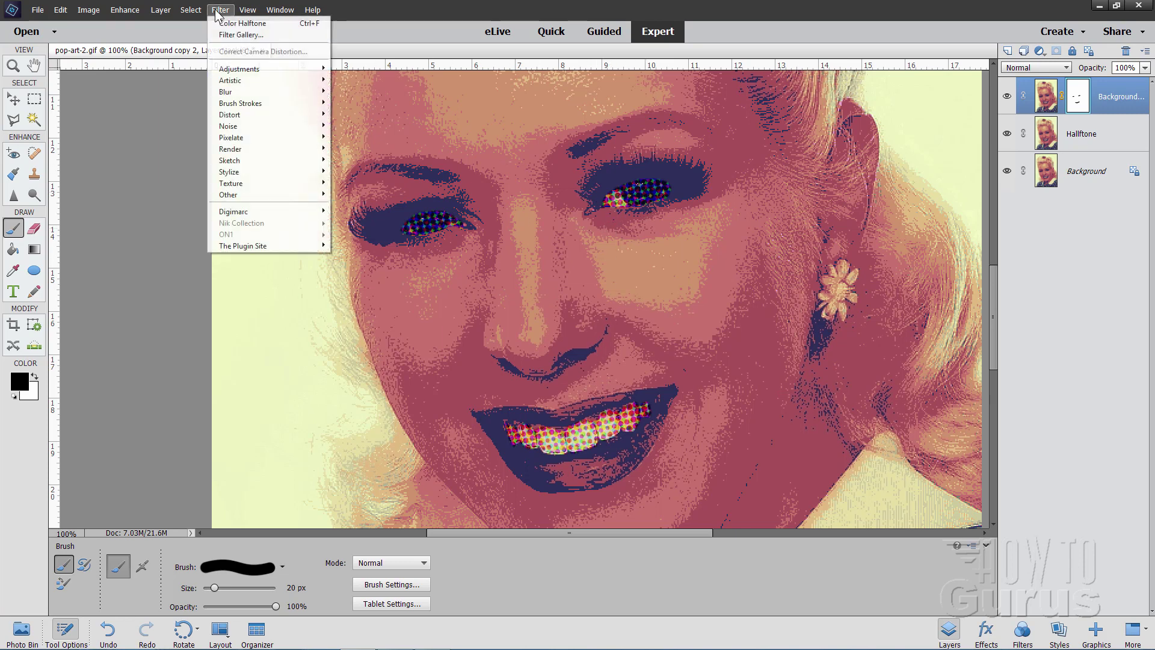
Invert the layer mask on the top portrait layer, swapping the hidden and shown areas around the eyes and teeth.
{"action": "mouse_move", "coordinate": [238, 71]}
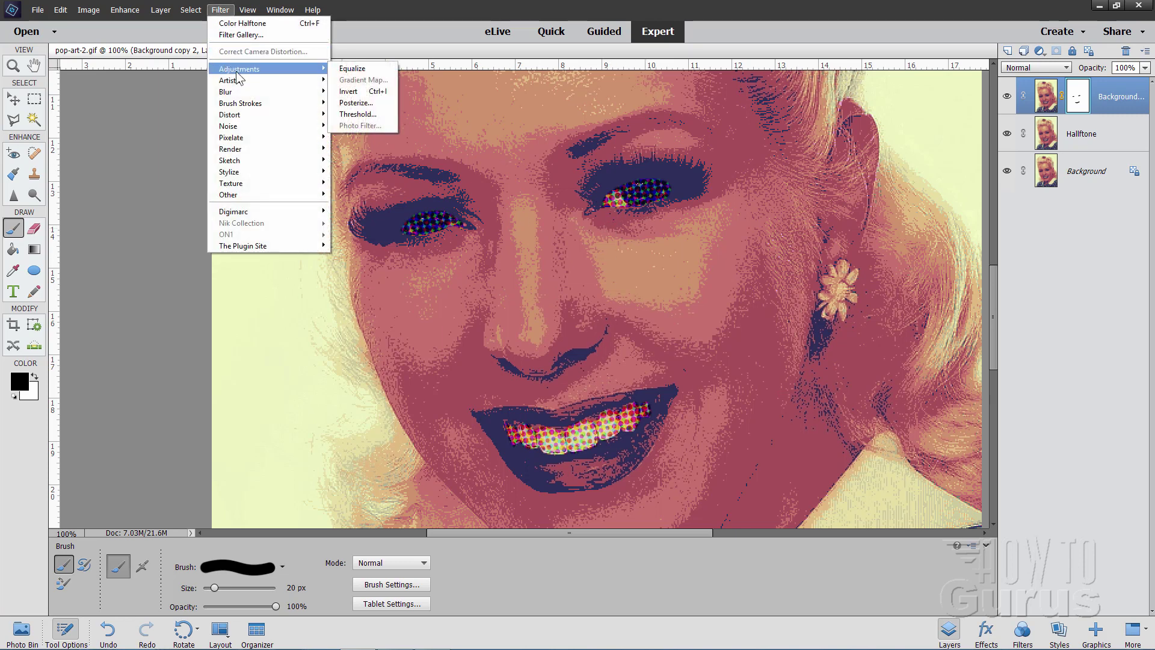
{"action": "left_click", "coordinate": [352, 91]}
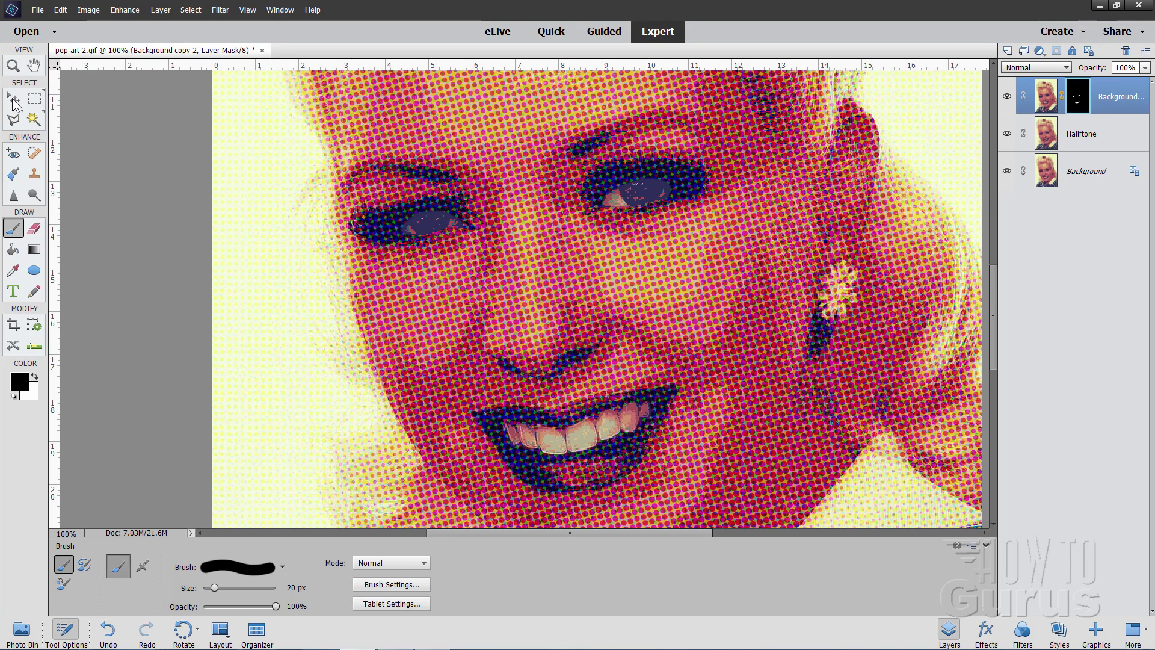
{"action": "key", "text": "v"}
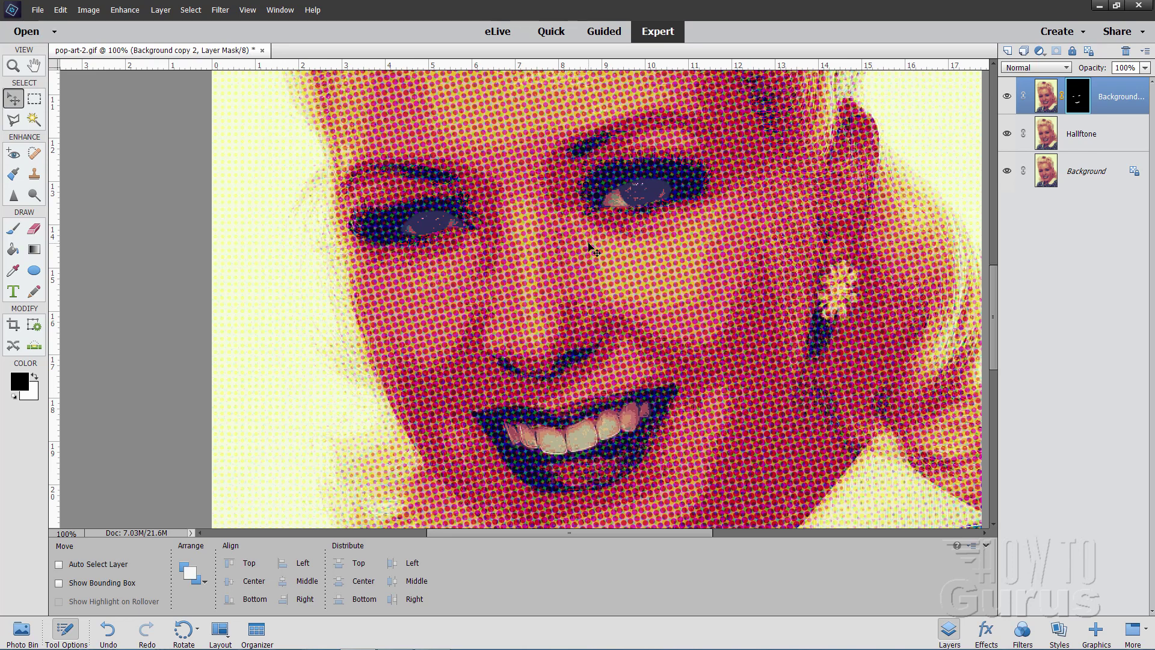
Add a Levels adjustment layer above the masked portrait layer, using the previous layer to create a clipping mask.
{"action": "left_click", "coordinate": [1046, 98]}
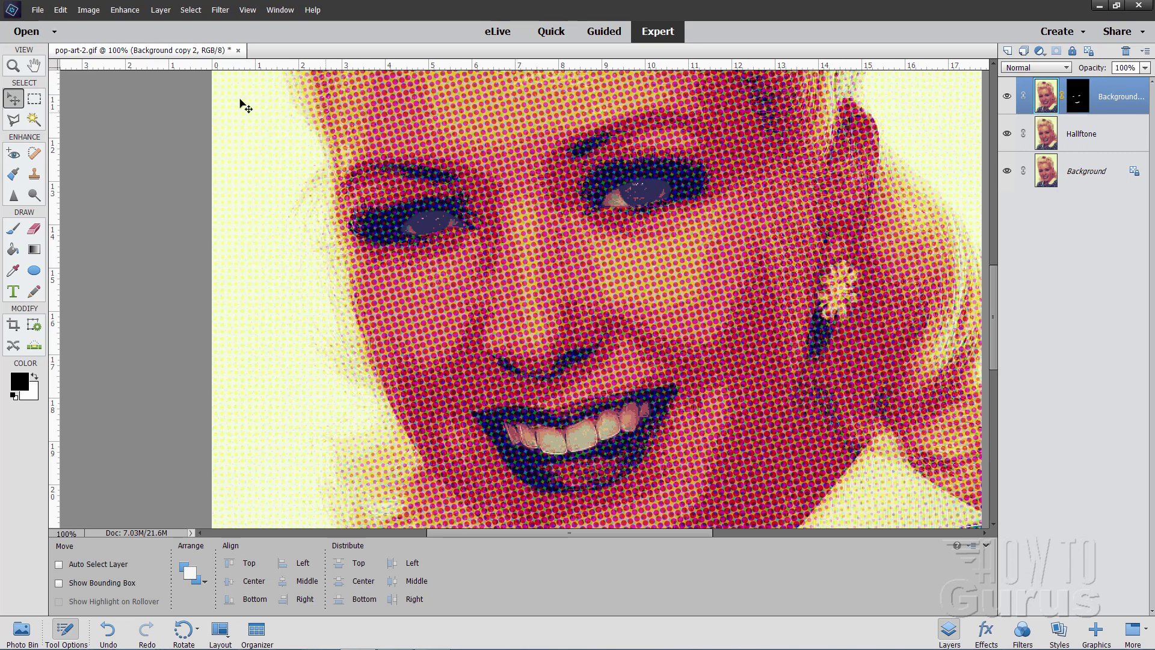
{"action": "left_click", "coordinate": [160, 10]}
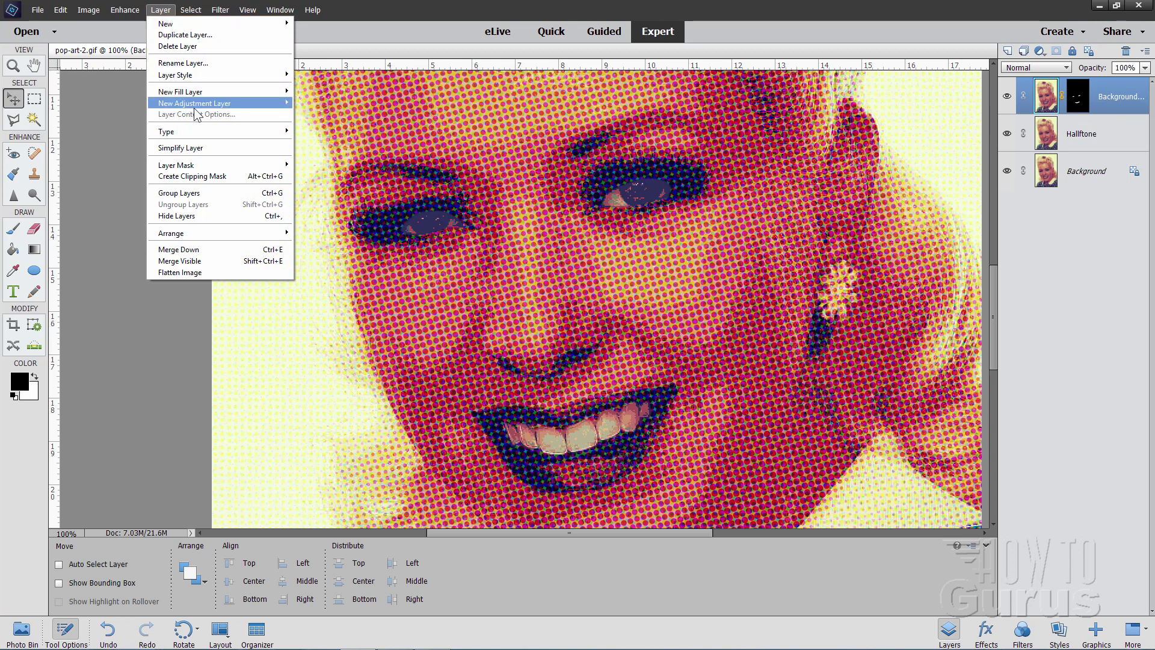
{"action": "mouse_move", "coordinate": [197, 105]}
{"action": "left_click", "coordinate": [337, 103]}
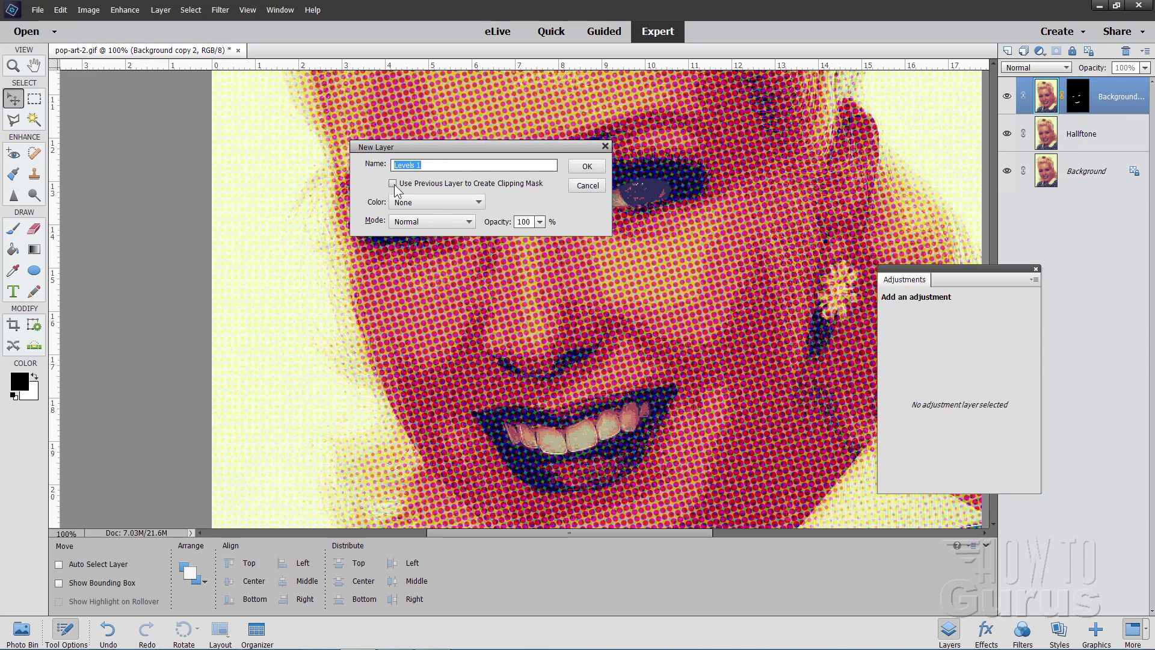
{"action": "left_click", "coordinate": [393, 184]}
{"action": "left_click", "coordinate": [574, 167]}
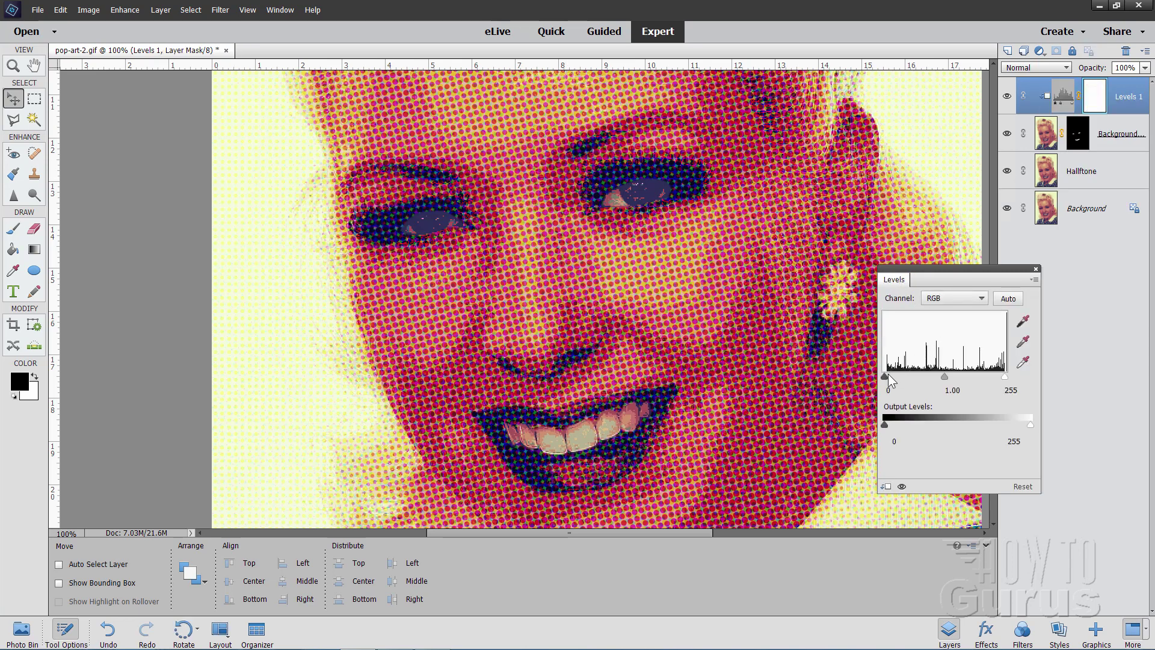
Set the Levels inputs to 43 for shadows, 2.32 for midtones and 193 for highlights.
{"action": "left_click_drag", "start_coordinate": [885, 375], "coordinate": [894, 376]}
{"action": "left_click_drag", "start_coordinate": [1004, 376], "coordinate": [935, 375]}
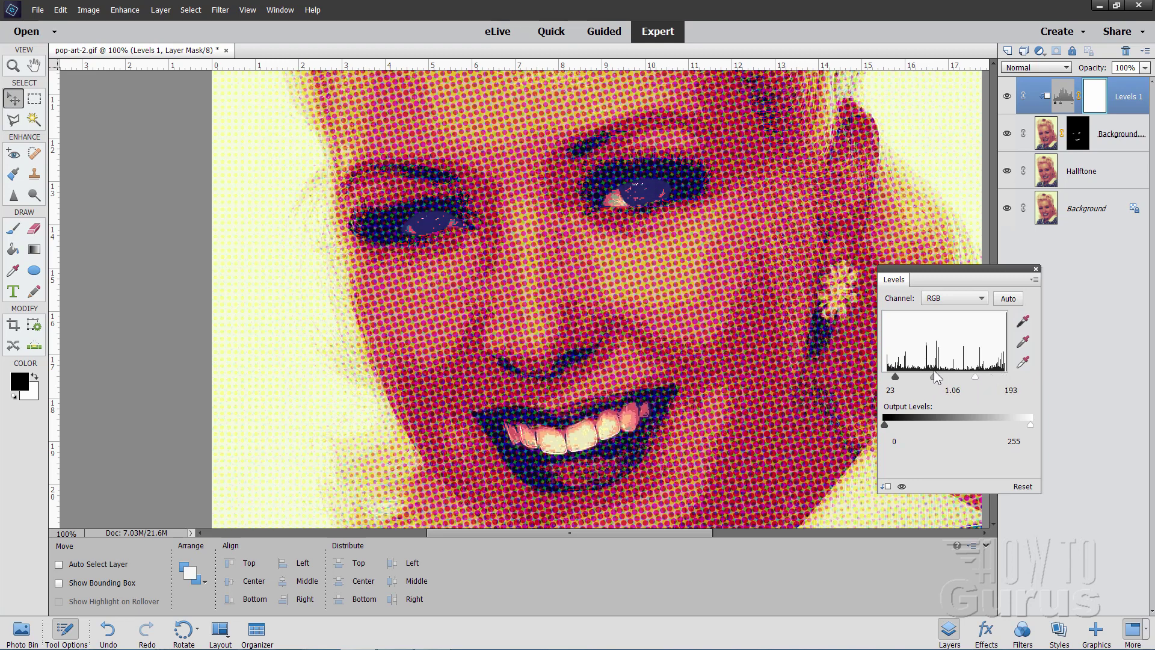
{"action": "left_click", "coordinate": [894, 392]}
{"action": "double_click", "coordinate": [899, 389]}
{"action": "type", "text": "43"}
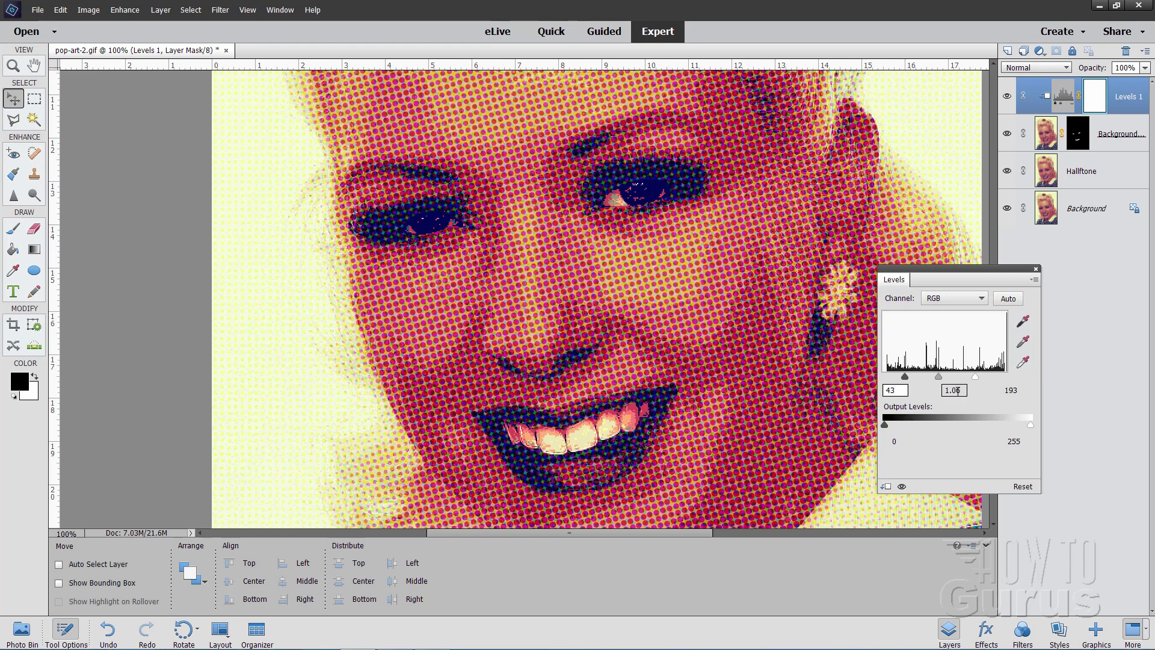
{"action": "key", "text": "Tab"}
{"action": "type", "text": "2.32"}
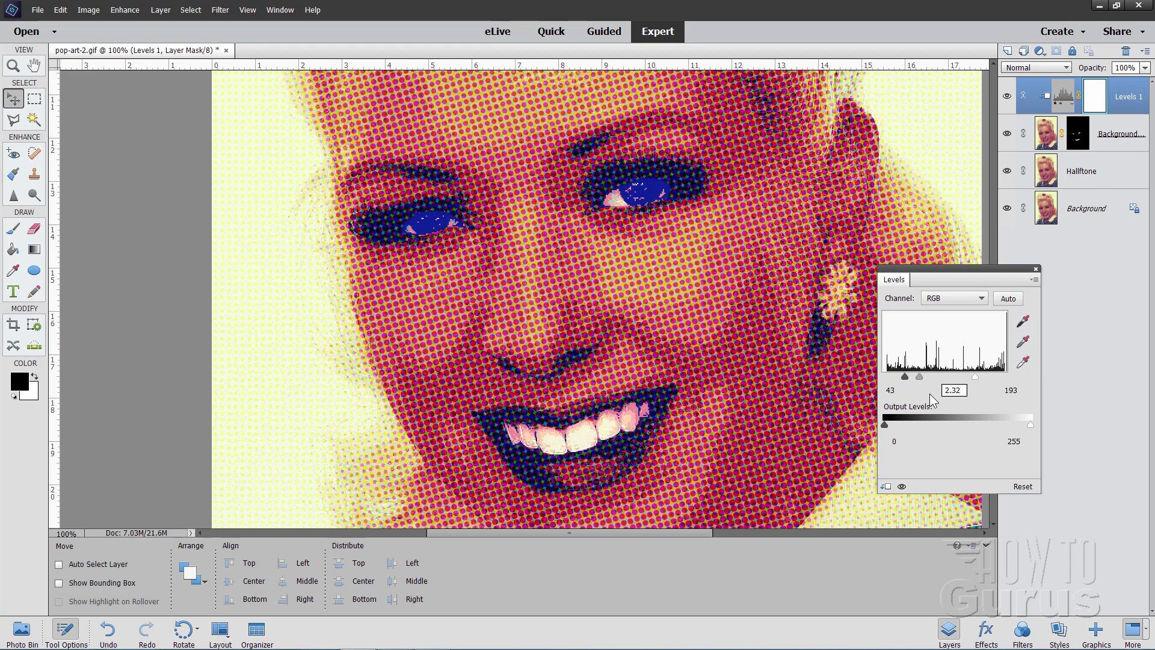
Fine-tune the Levels highlight input to brighten the eyes and teeth, and close the Levels settings.
{"action": "left_click", "coordinate": [1014, 391]}
{"action": "left_click_drag", "start_coordinate": [1022, 392], "coordinate": [999, 394]}
{"action": "type", "text": "1"}
{"action": "left_click", "coordinate": [955, 394]}
{"action": "left_click", "coordinate": [1036, 269]}
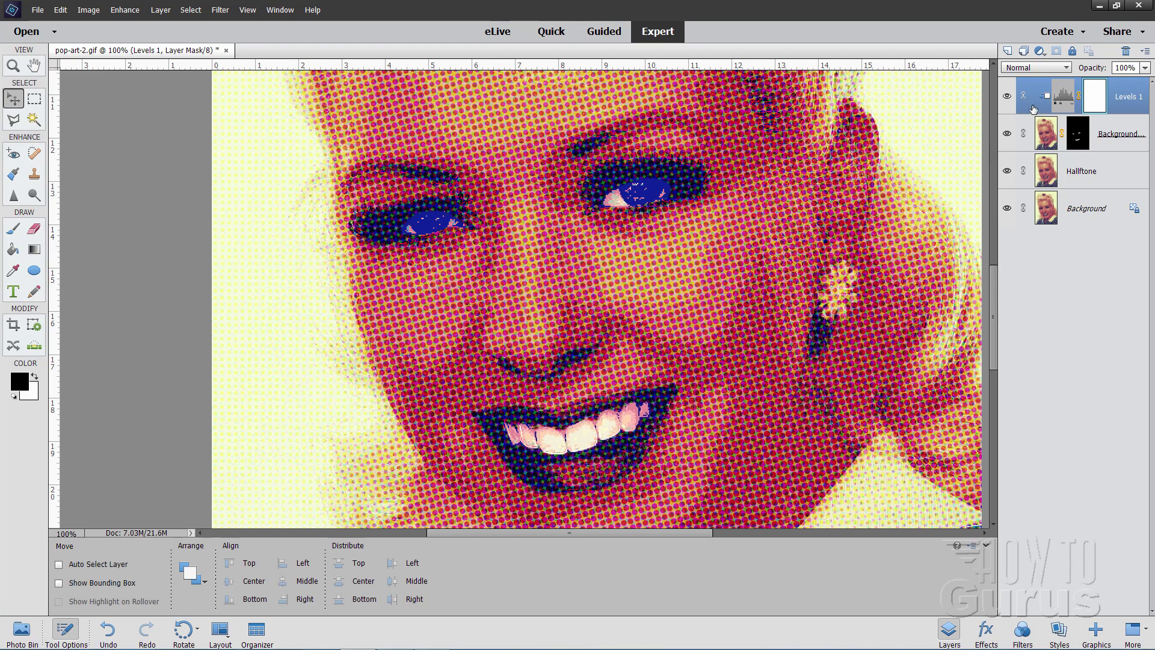
Add an empty layer above the Levels adjustment and outline the iris on the image's left with the Polygonal Lasso.
{"action": "left_click", "coordinate": [1008, 52]}
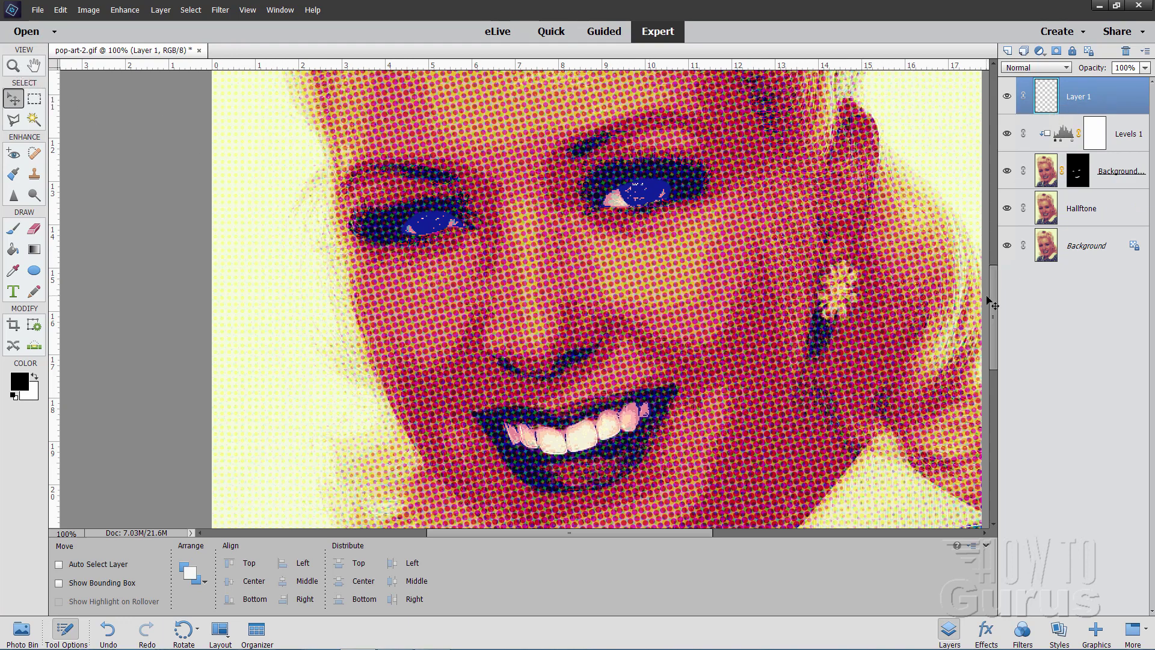
{"action": "scroll", "coordinate": [993, 294], "scroll_direction": "up", "scroll_amount": 3}
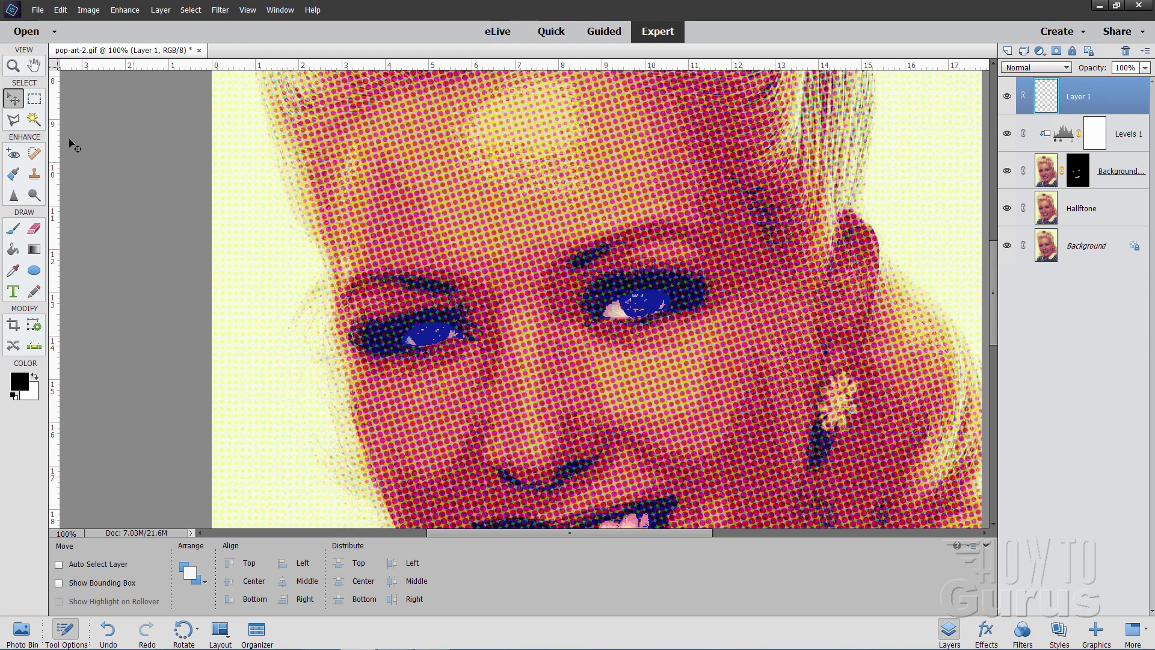
{"action": "left_click", "coordinate": [13, 119]}
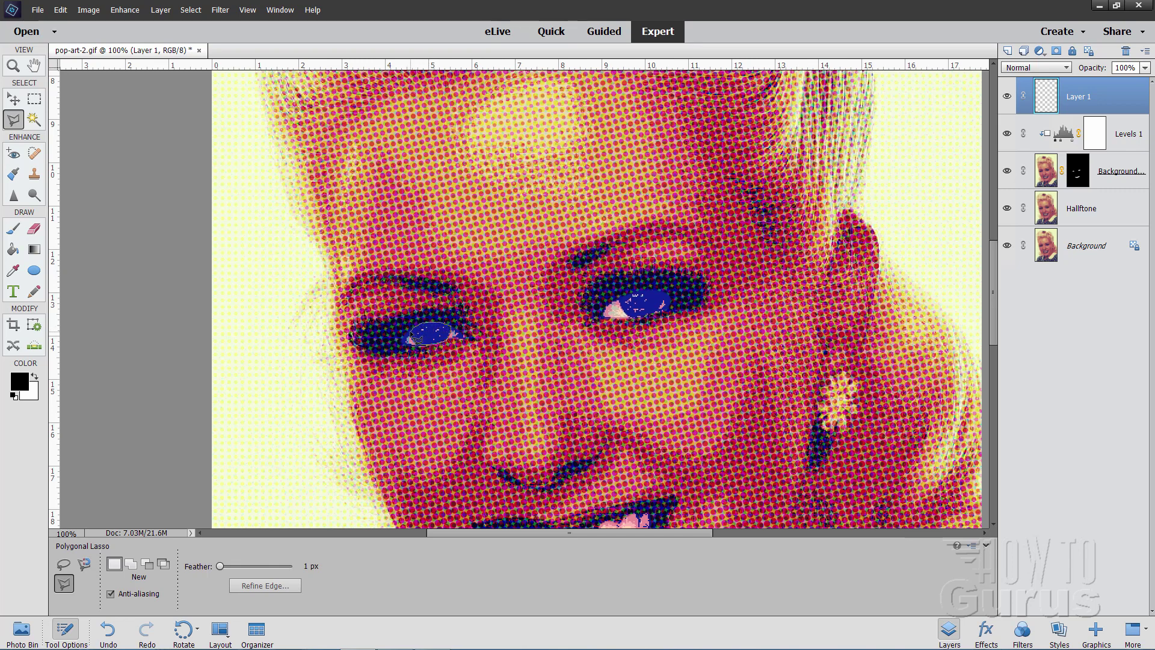
{"action": "double_click", "coordinate": [415, 341]}
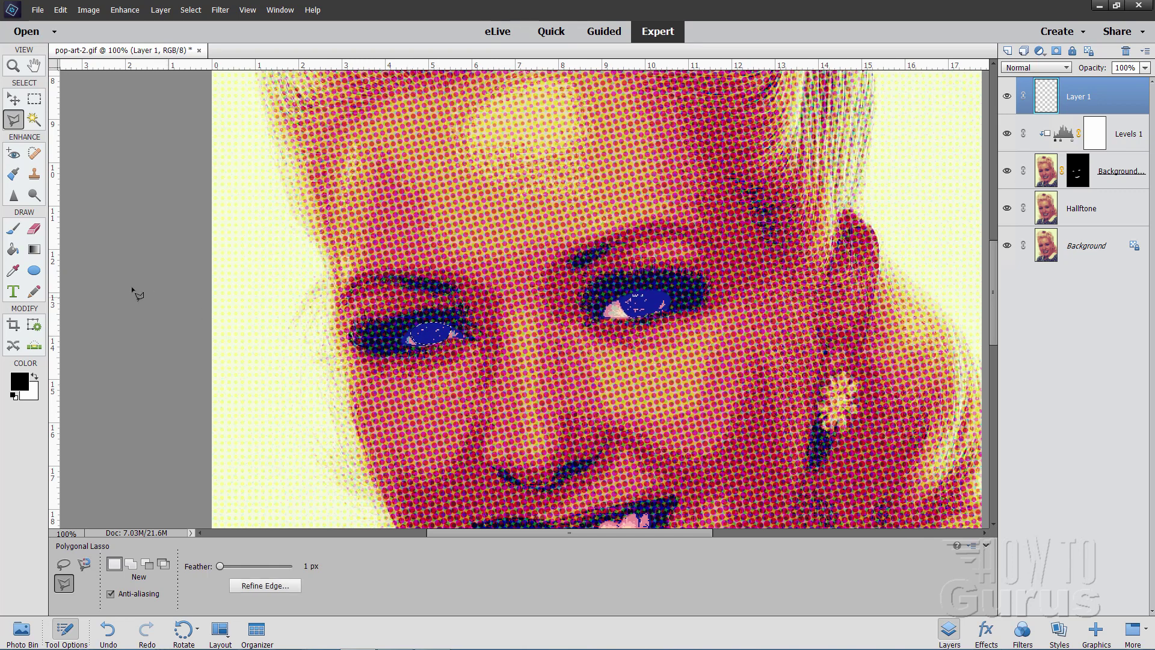
Brush black inside the selected left-hand iris on the new layer, and deselect.
{"action": "left_click", "coordinate": [13, 229]}
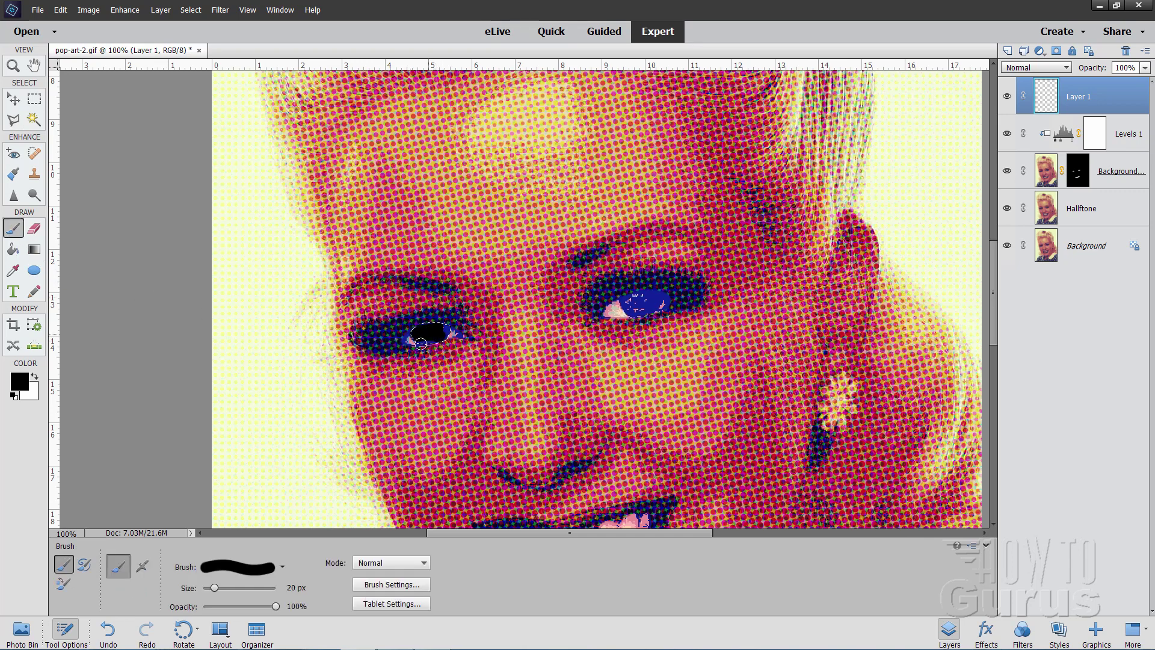
{"action": "left_click_drag", "start_coordinate": [421, 343], "coordinate": [432, 347]}
{"action": "left_click", "coordinate": [14, 120]}
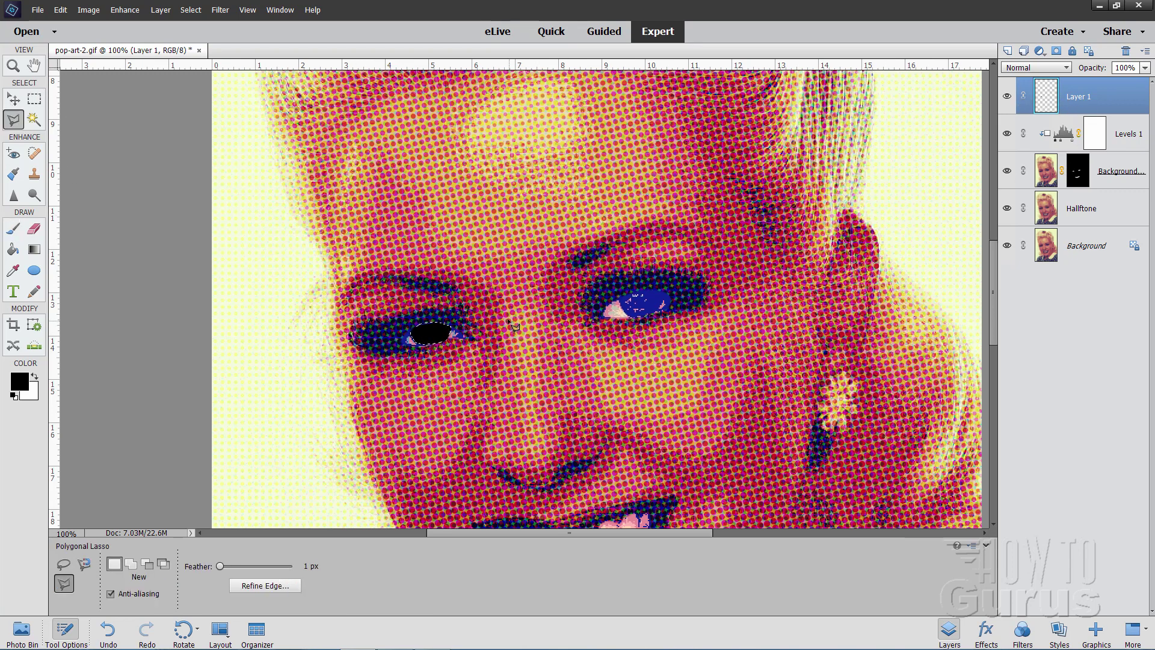
{"action": "left_click", "coordinate": [188, 11]}
{"action": "left_click", "coordinate": [199, 35]}
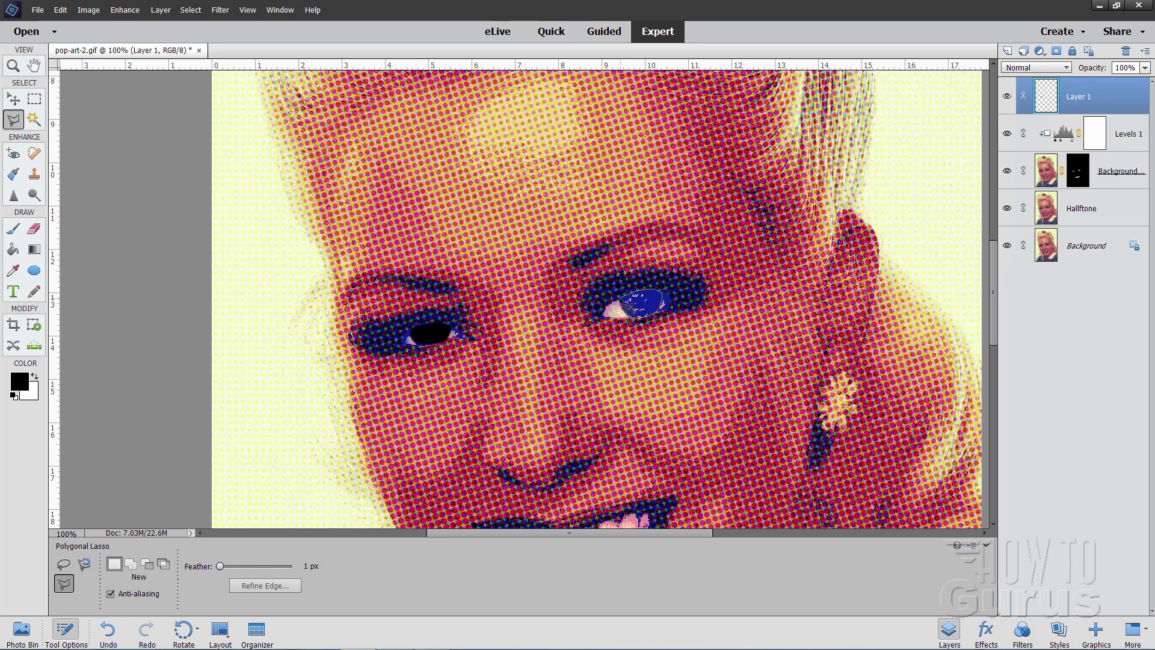
Outline the iris on the image's right with the Polygonal Lasso, brush it black on the new layer, and deselect.
{"action": "left_click", "coordinate": [633, 297]}
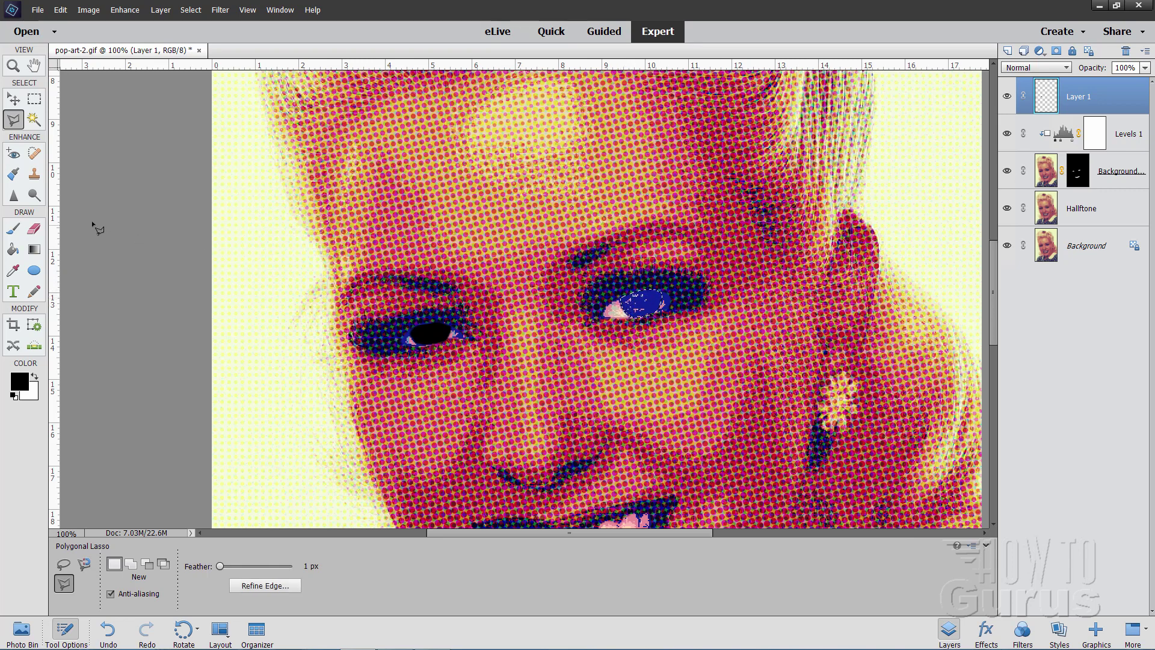
{"action": "left_click", "coordinate": [14, 228]}
{"action": "left_click_drag", "start_coordinate": [631, 300], "coordinate": [654, 310]}
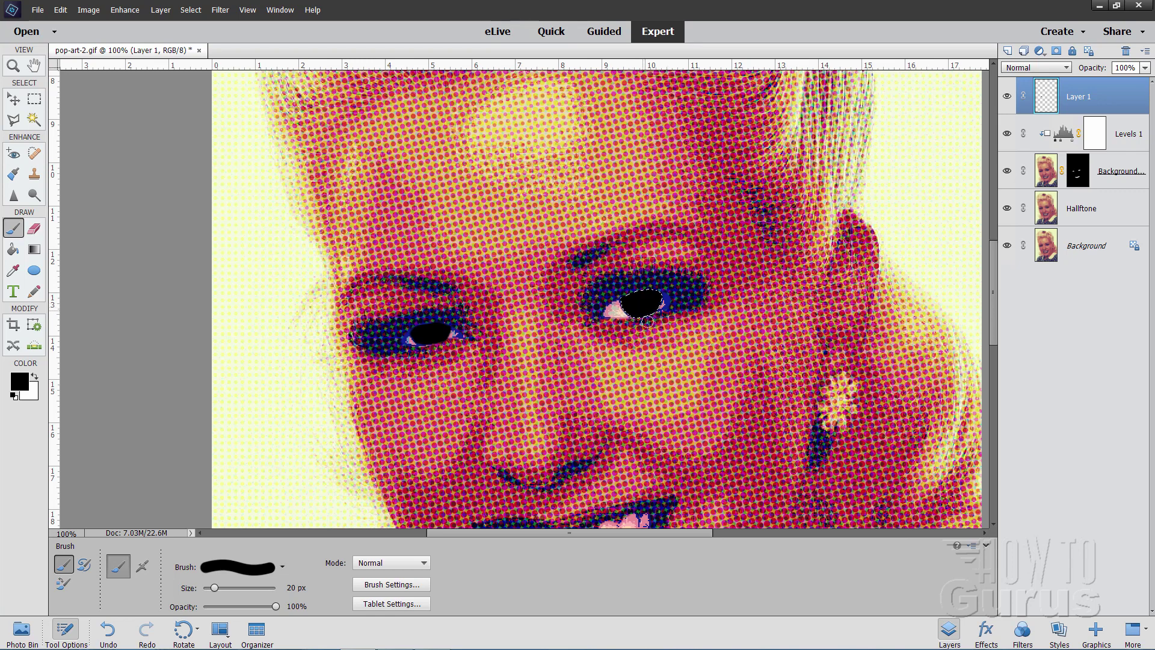
{"action": "left_click", "coordinate": [192, 10]}
{"action": "left_click", "coordinate": [200, 35]}
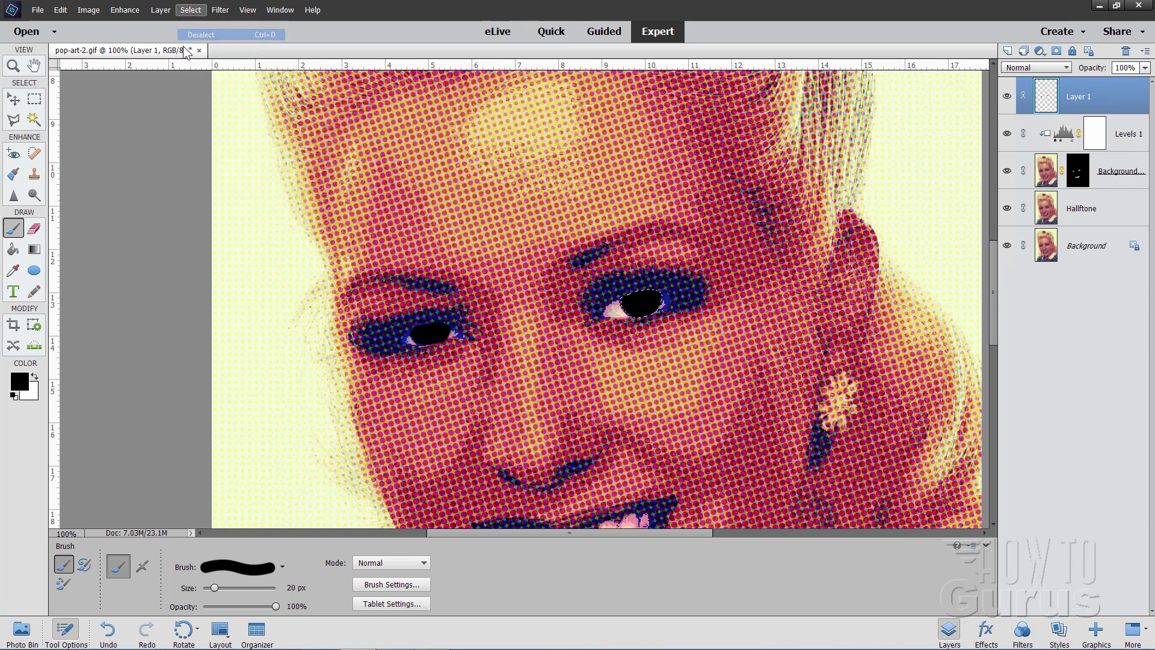
{"action": "key", "text": "v"}
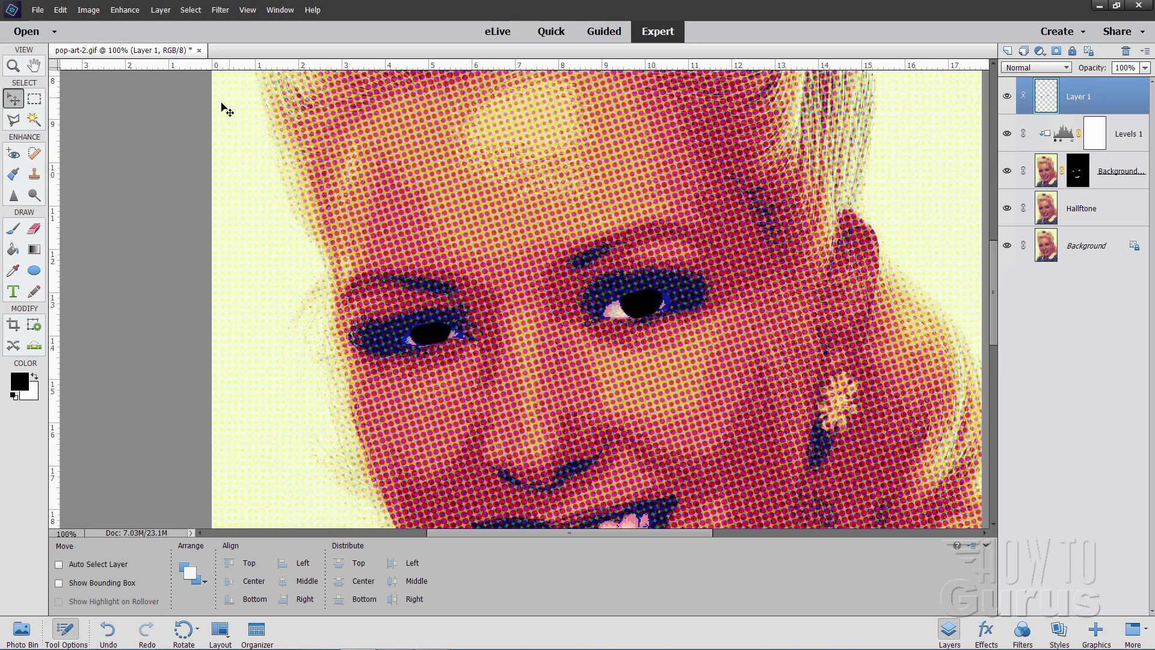
Add a Hue/Saturation adjustment layer clipped to the layer with the black irises.
{"action": "left_click", "coordinate": [161, 11]}
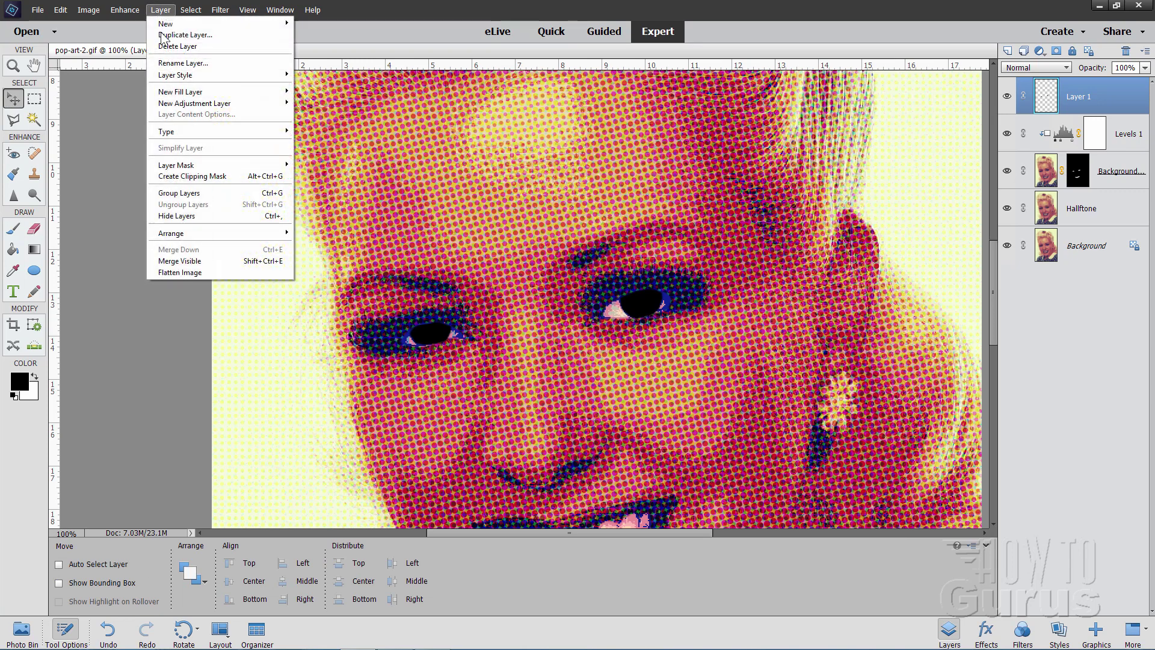
{"action": "mouse_move", "coordinate": [185, 107]}
{"action": "left_click", "coordinate": [329, 131]}
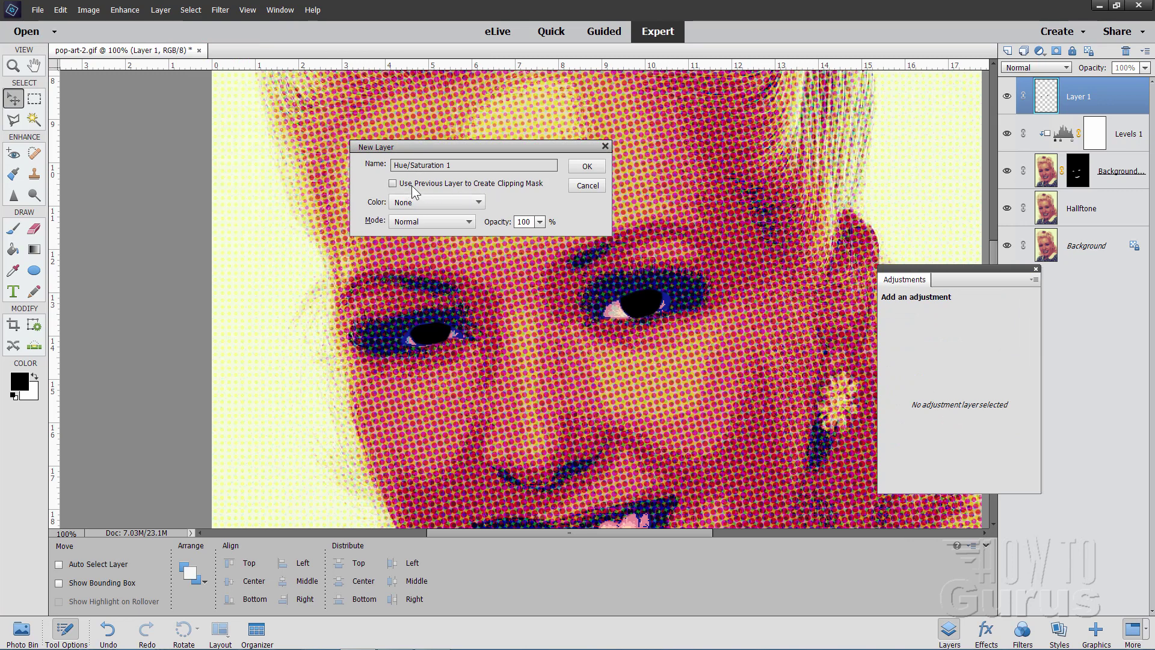
{"action": "left_click", "coordinate": [394, 184]}
{"action": "left_click", "coordinate": [583, 171]}
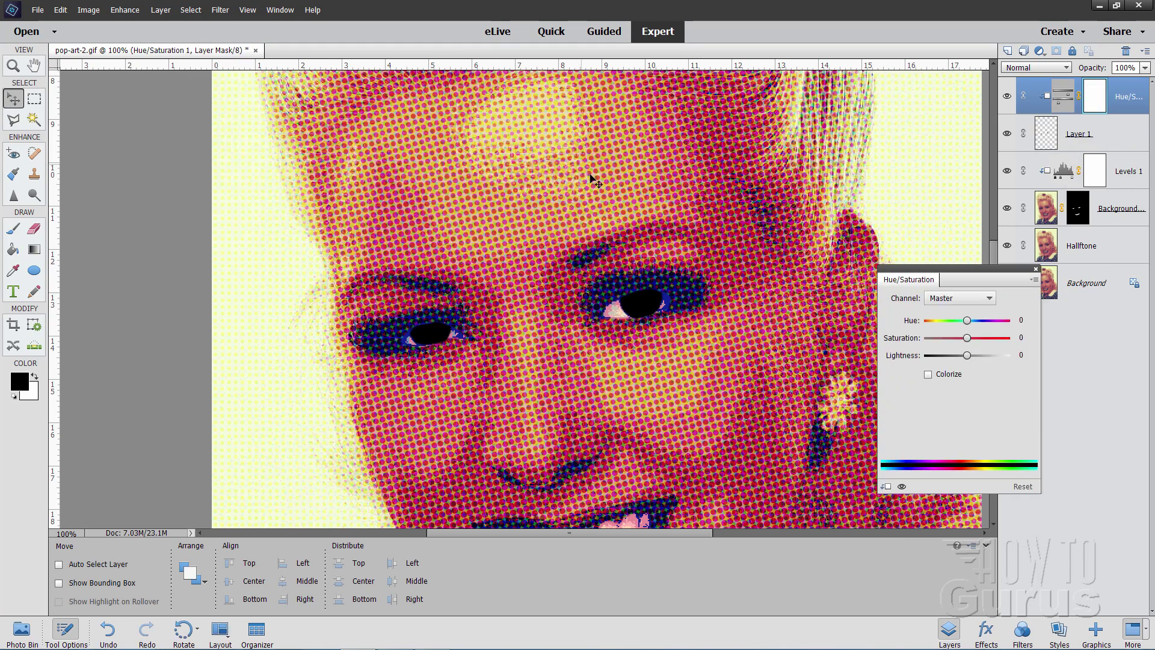
Colorize the irises light blue with Hue 201, Saturation 74 and Lightness 59, and close the Hue/Saturation settings.
{"action": "left_click", "coordinate": [928, 374]}
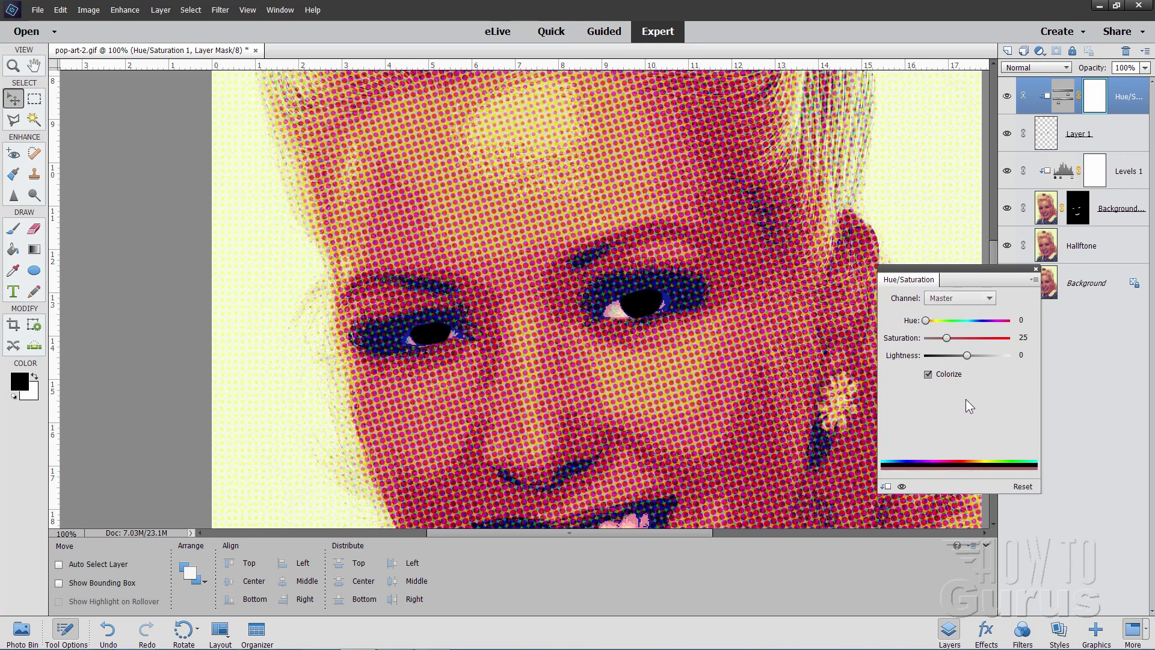
{"action": "left_click_drag", "start_coordinate": [965, 355], "coordinate": [980, 319]}
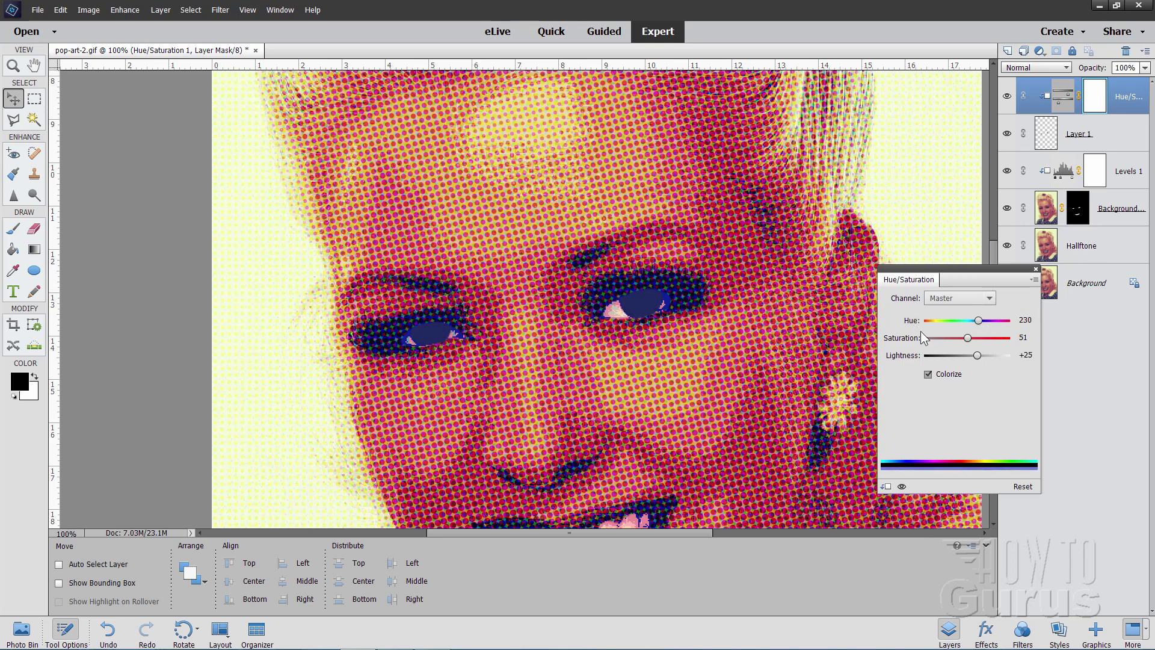
{"action": "left_click", "coordinate": [1024, 321]}
{"action": "type", "text": "201"}
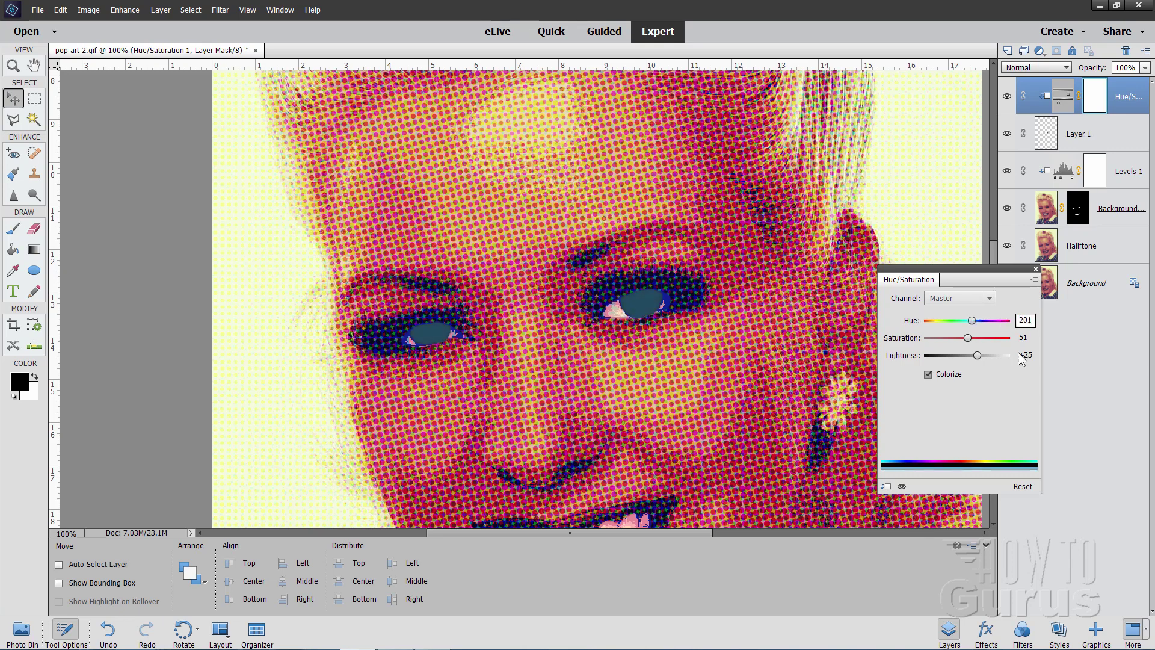
{"action": "key", "text": "Tab"}
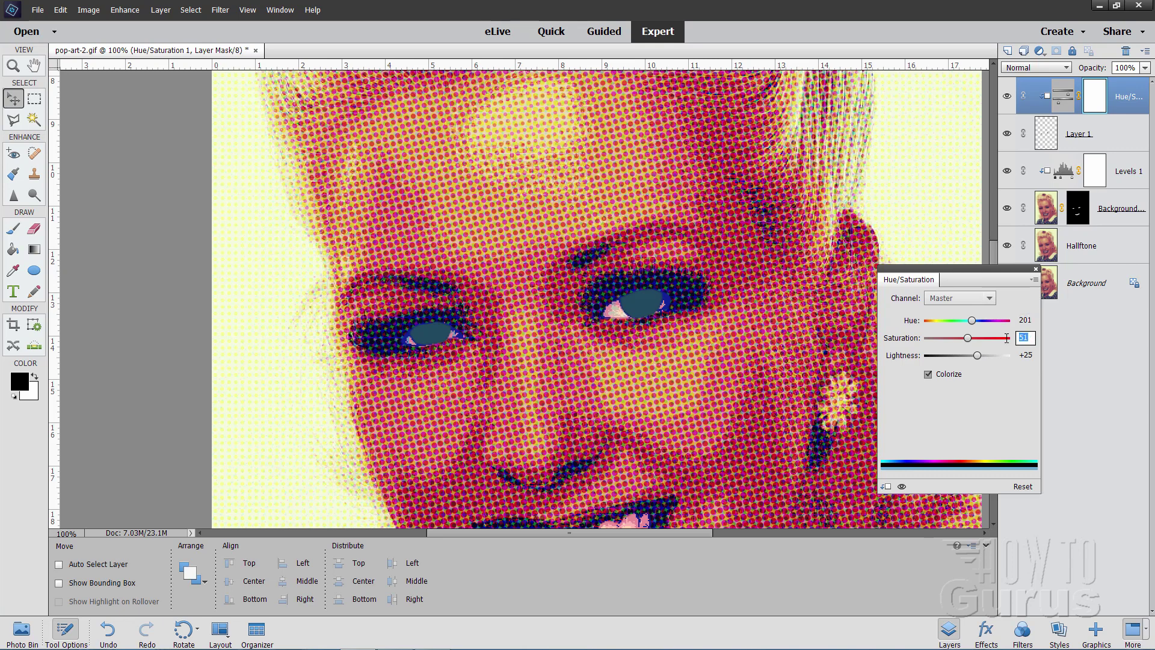
{"action": "type", "text": "74"}
{"action": "key", "text": "Tab"}
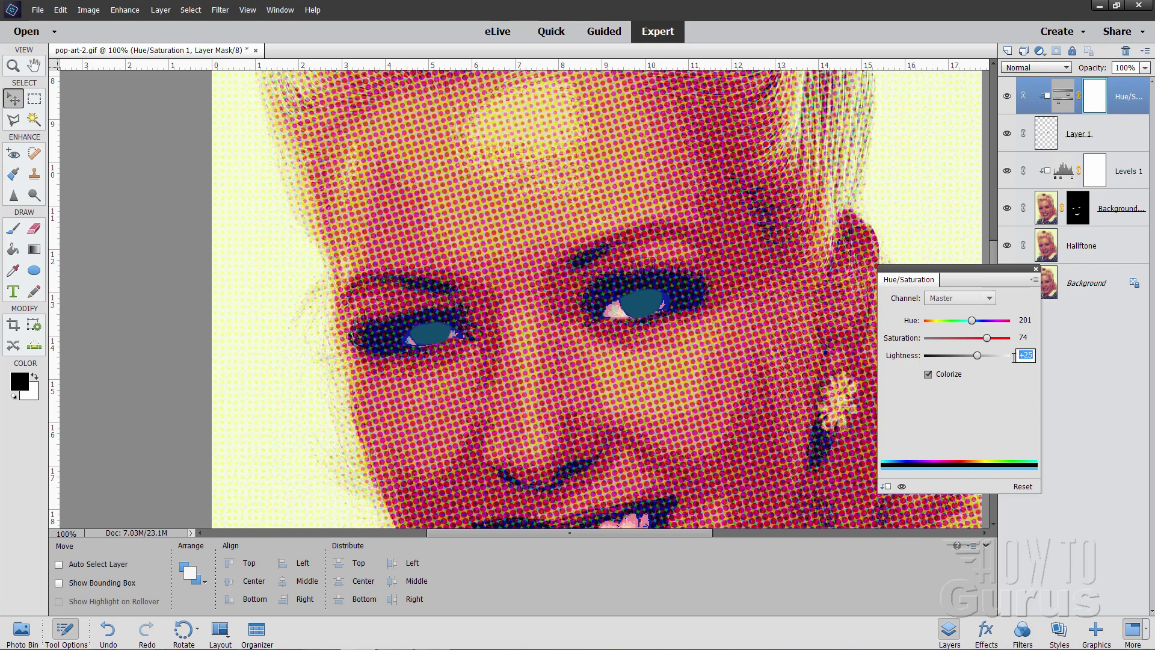
{"action": "type", "text": "59"}
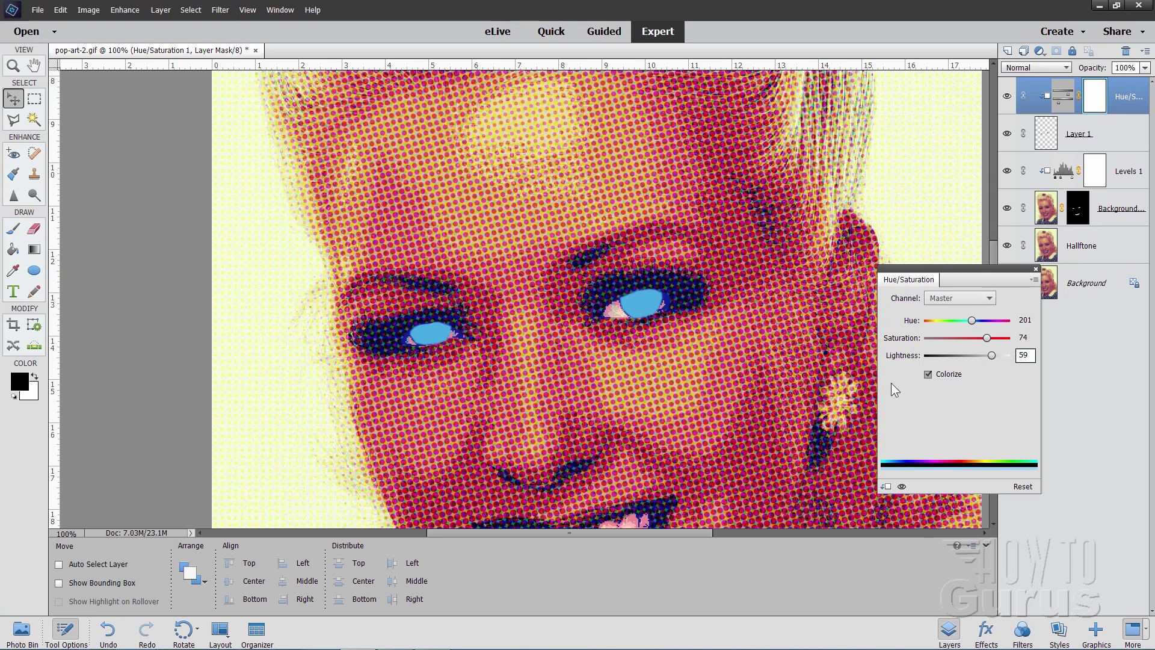
{"action": "left_click", "coordinate": [1035, 268]}
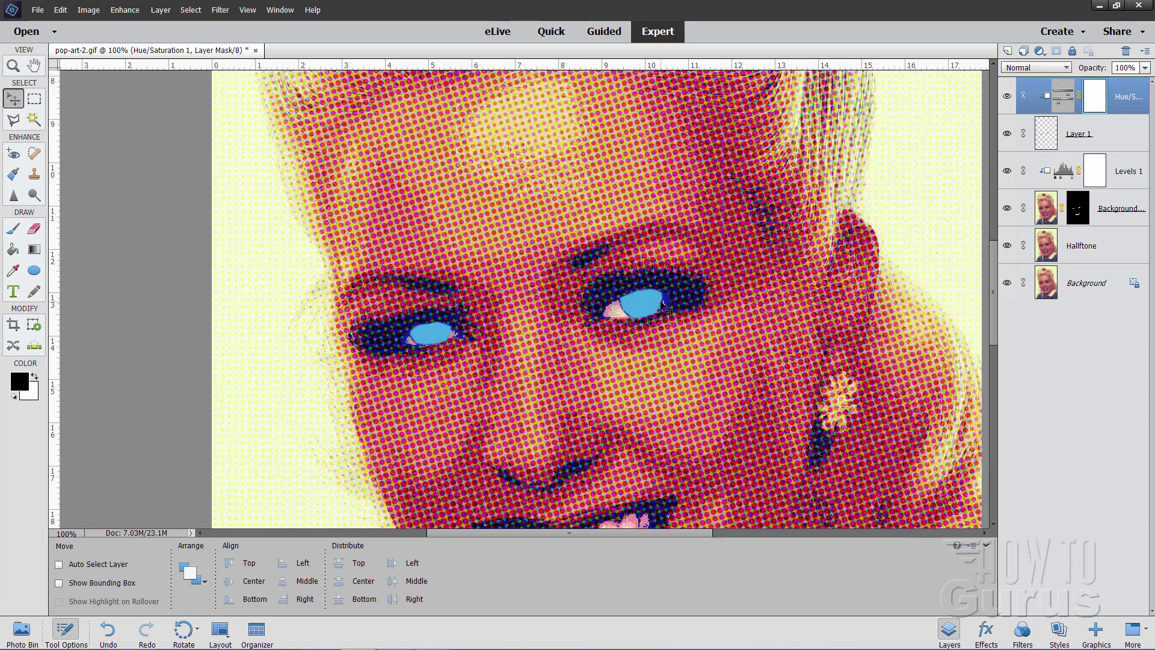
Set the blending mode of Layer 1, which holds the painted irises, to Soft Light.
{"action": "key", "text": "alt+bracketleft"}
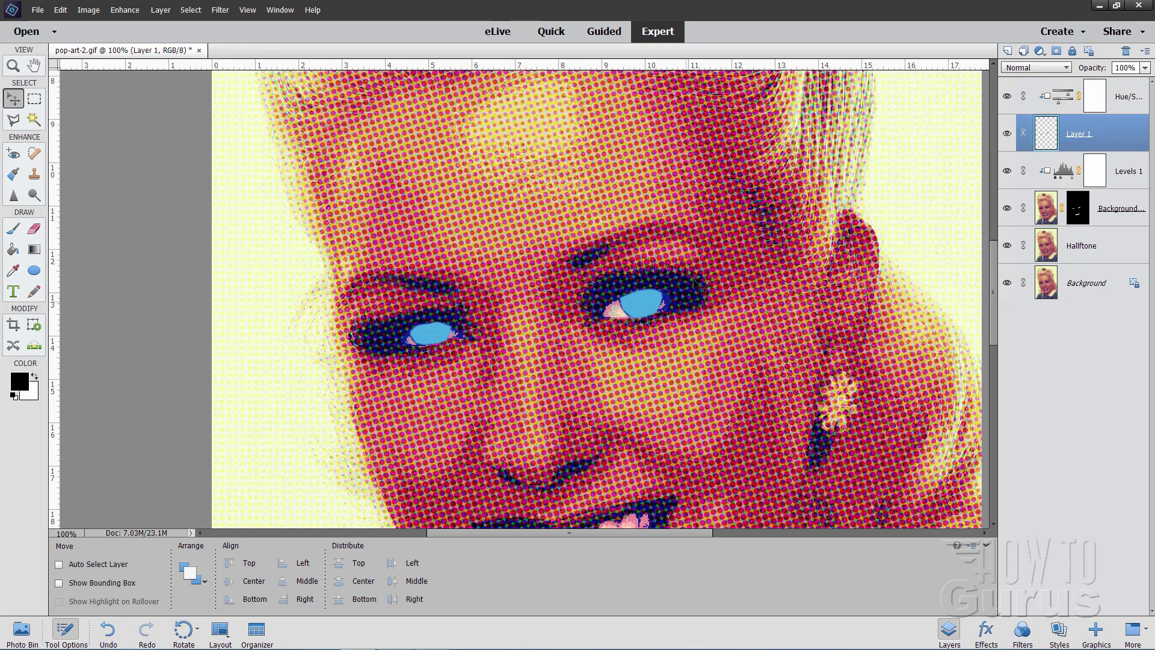
{"action": "left_click", "coordinate": [1027, 70]}
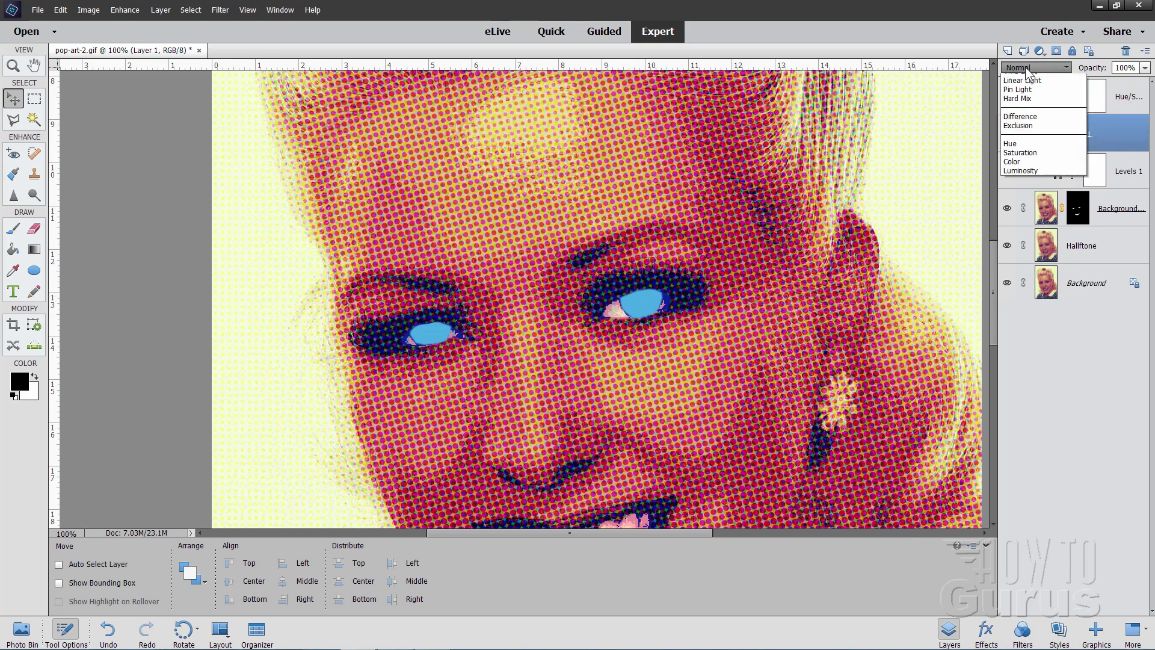
{"action": "left_click", "coordinate": [1028, 69]}
{"action": "left_click", "coordinate": [1027, 70]}
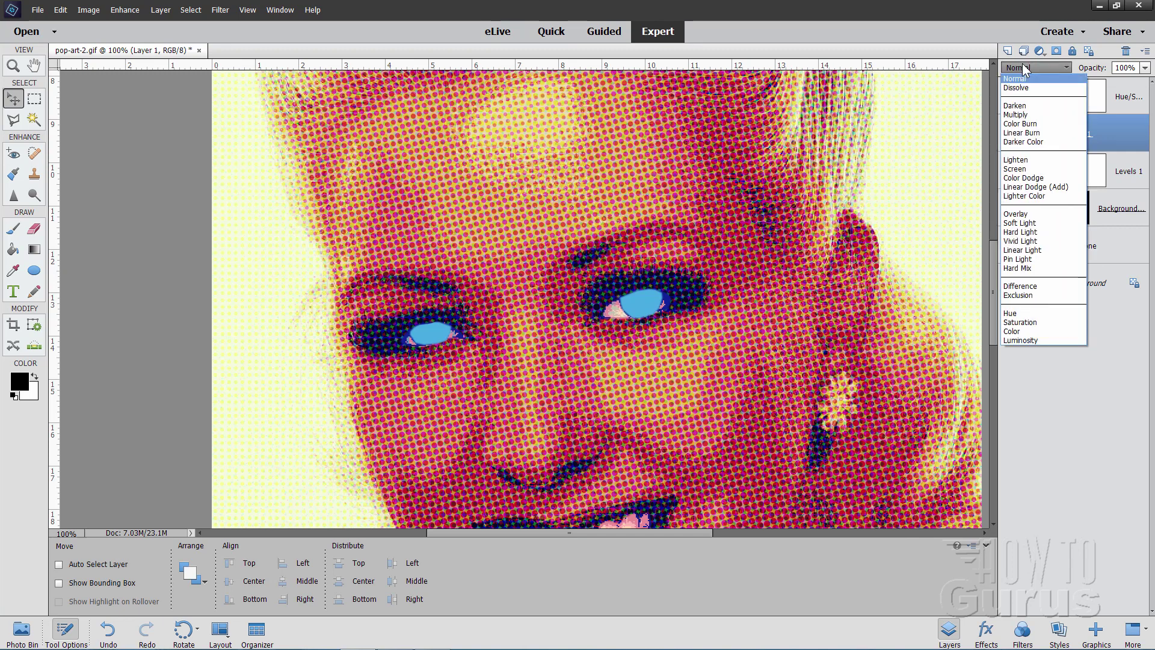
{"action": "left_click", "coordinate": [1012, 223]}
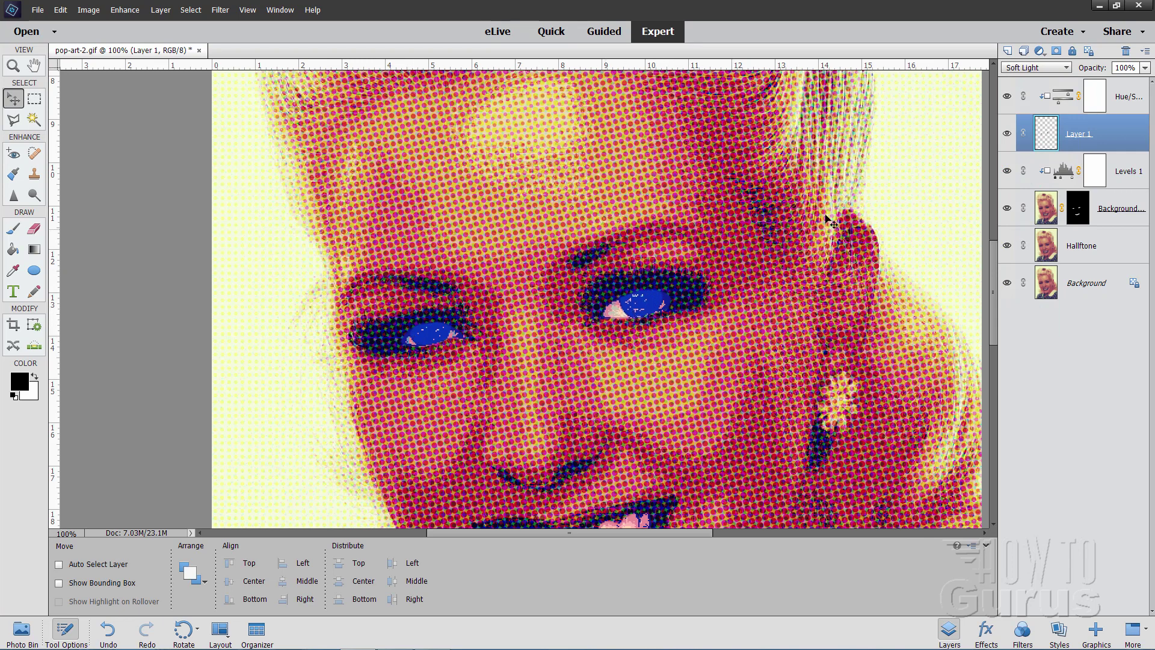
Readjust the irises' Hue/Saturation layer to Hue 203, Saturation 67 and Lightness +61, and close its settings.
{"action": "double_click", "coordinate": [1057, 96]}
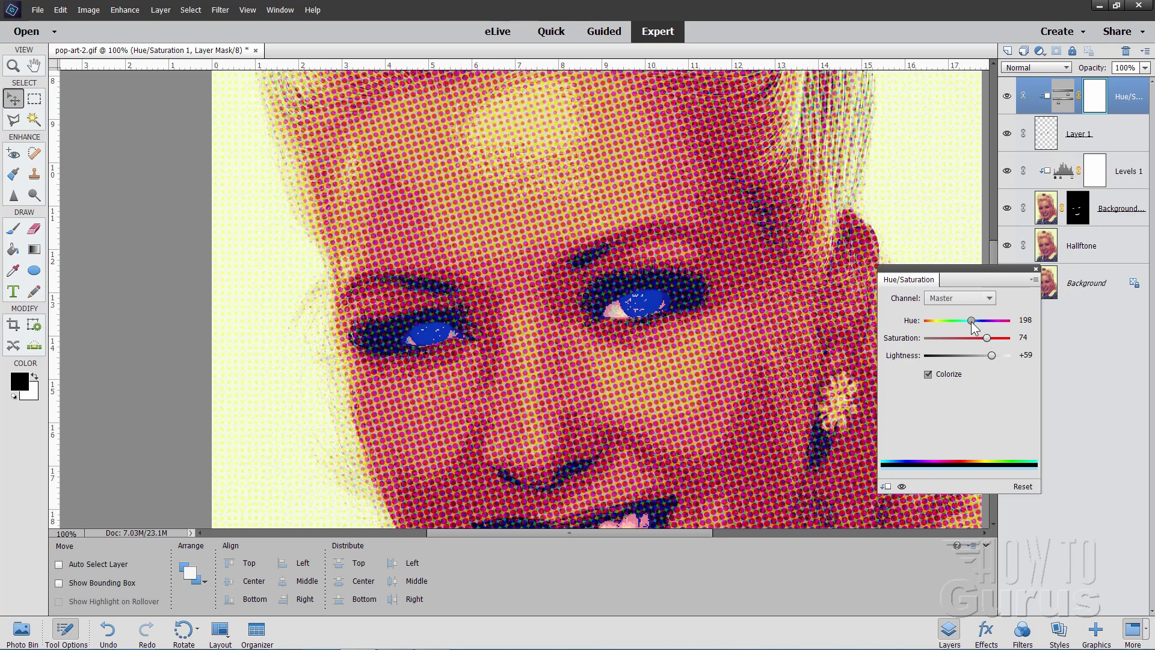
{"action": "left_click_drag", "start_coordinate": [971, 320], "coordinate": [989, 343]}
{"action": "left_click_drag", "start_coordinate": [991, 355], "coordinate": [992, 355]}
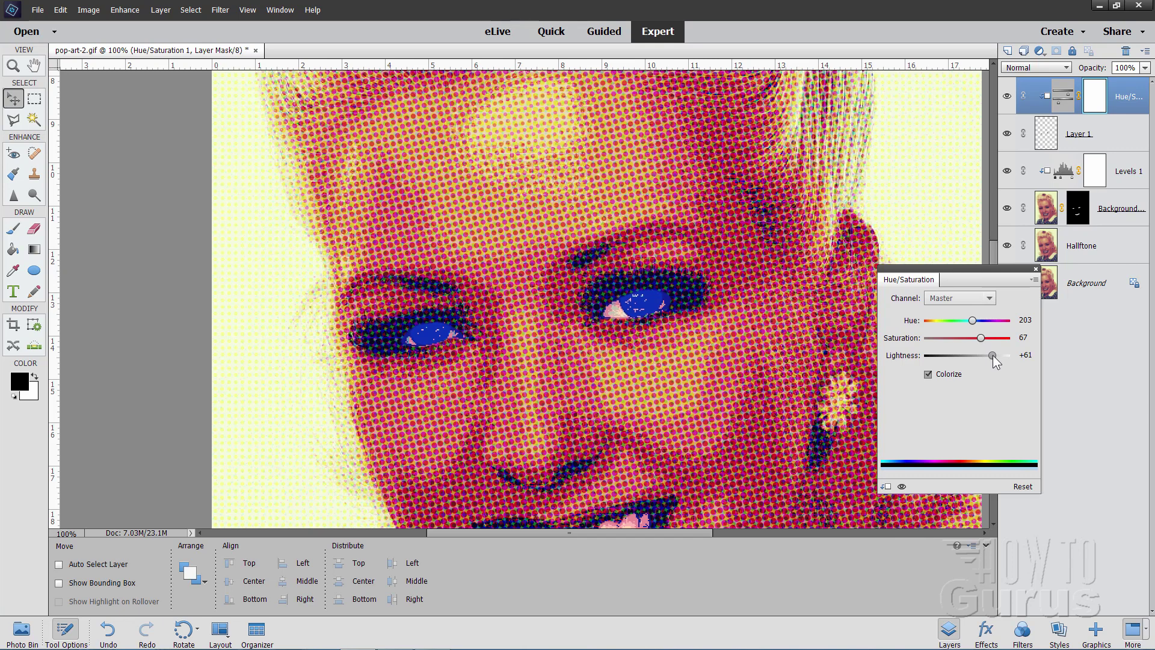
{"action": "left_click", "coordinate": [1035, 269]}
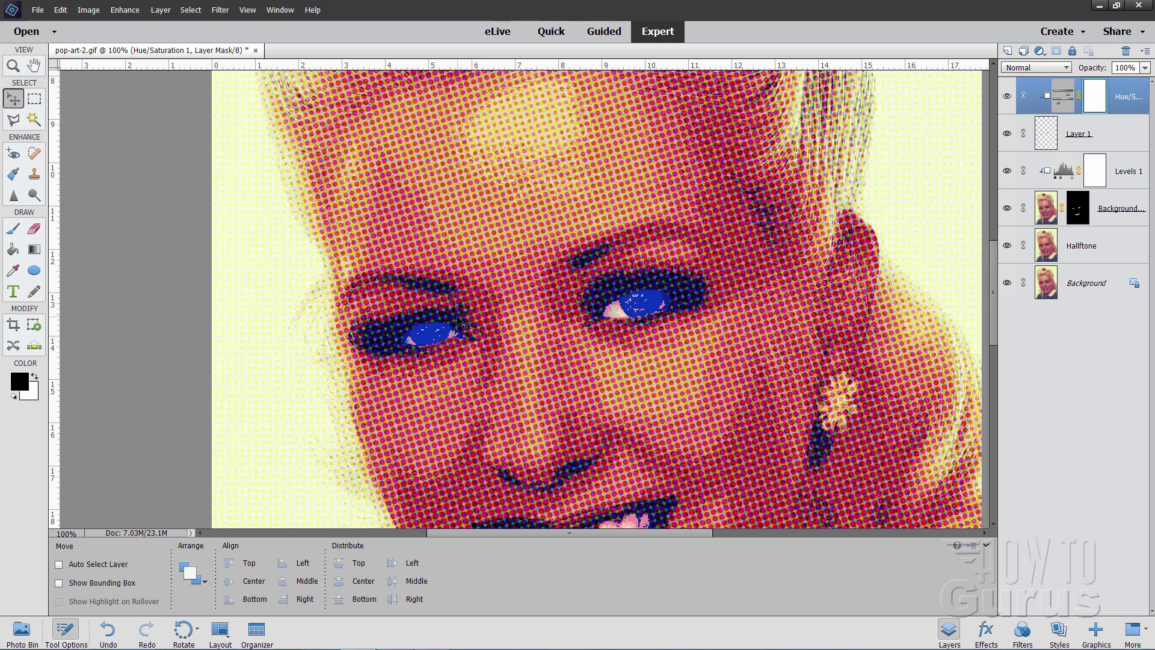
Add a new layer above the Hue/Saturation layer and dab a black pupil on each iris with a 25 px brush.
{"action": "left_click", "coordinate": [1007, 51]}
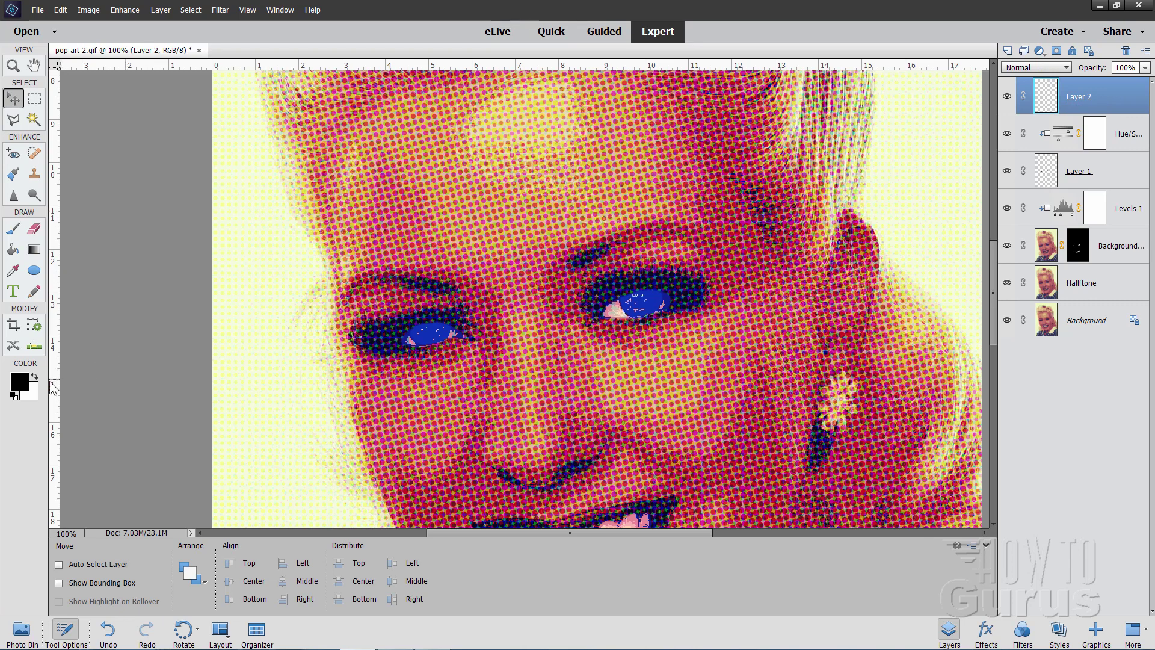
{"action": "left_click", "coordinate": [13, 228]}
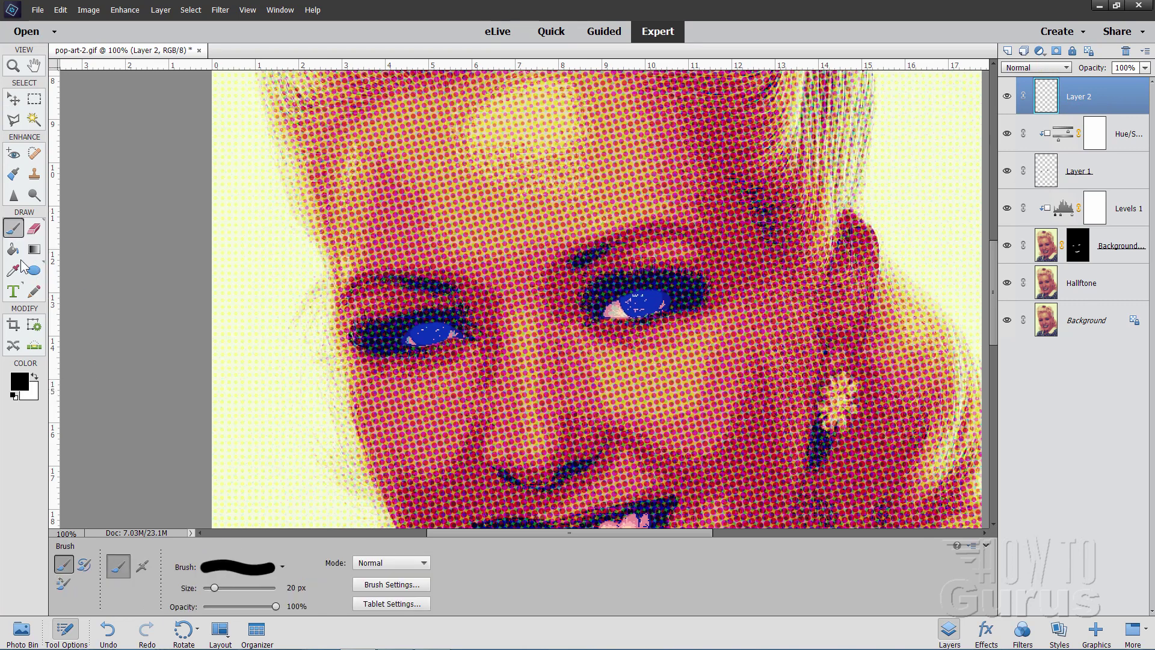
{"action": "left_click", "coordinate": [280, 566]}
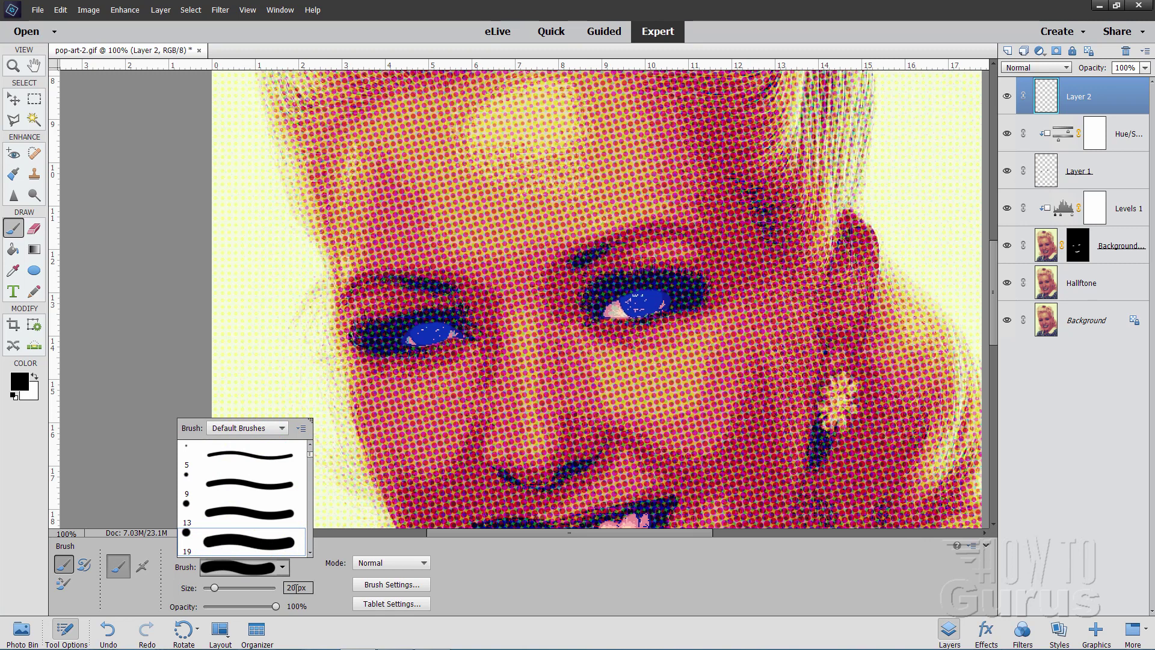
{"action": "left_click", "coordinate": [214, 587]}
{"action": "left_click_drag", "start_coordinate": [214, 587], "coordinate": [215, 587]}
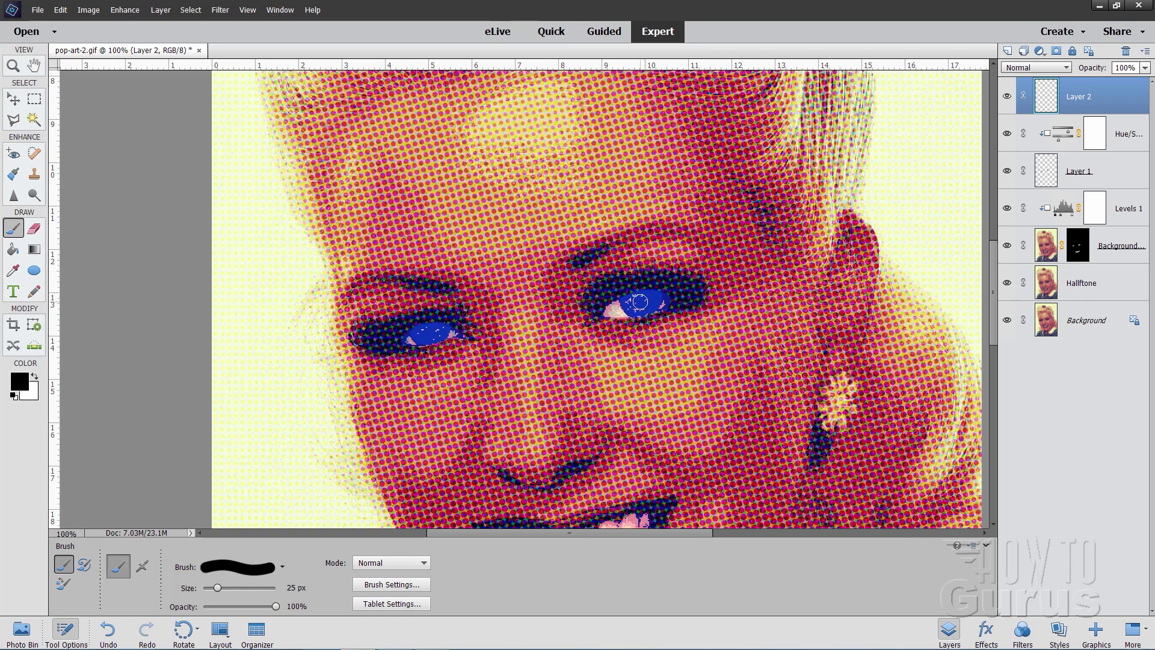
{"action": "left_click", "coordinate": [640, 301]}
{"action": "left_click", "coordinate": [428, 332]}
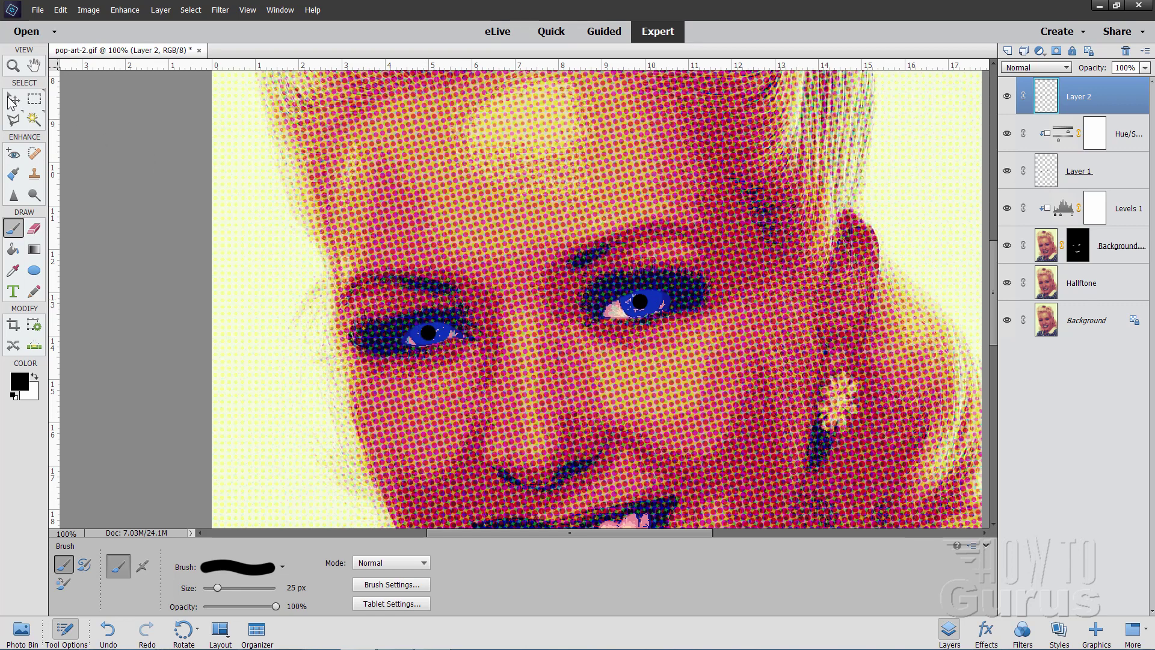
Change the blending mode of the pupil layer to Soft Light.
{"action": "left_click", "coordinate": [13, 99]}
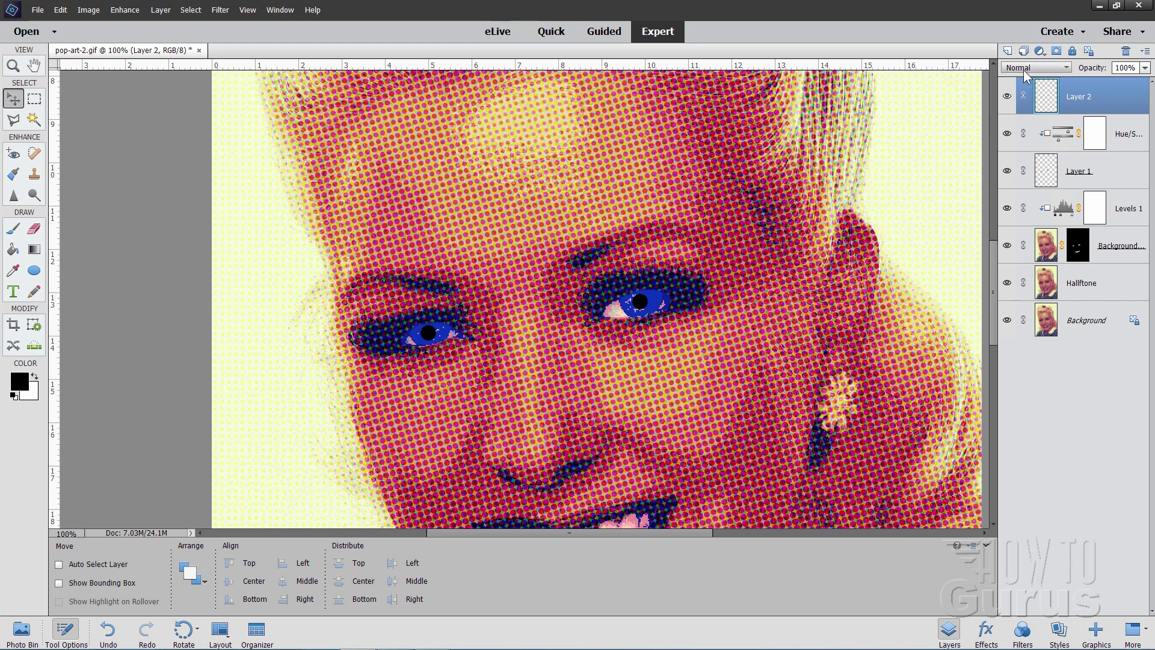
{"action": "left_click", "coordinate": [1027, 70]}
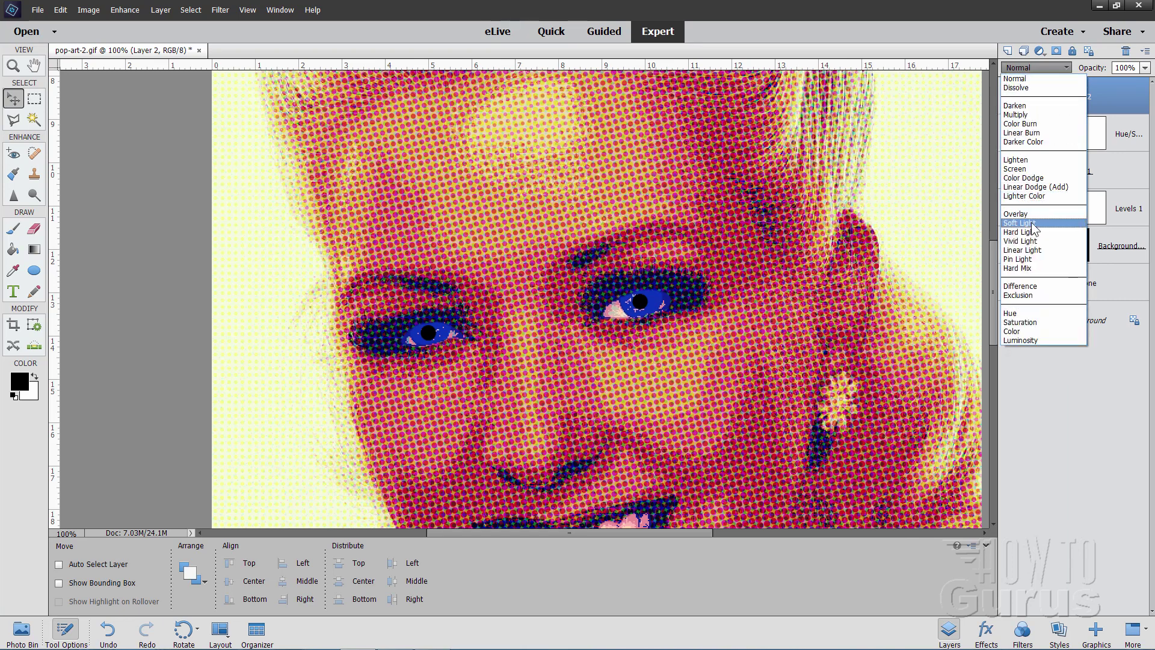
{"action": "left_click", "coordinate": [1031, 223]}
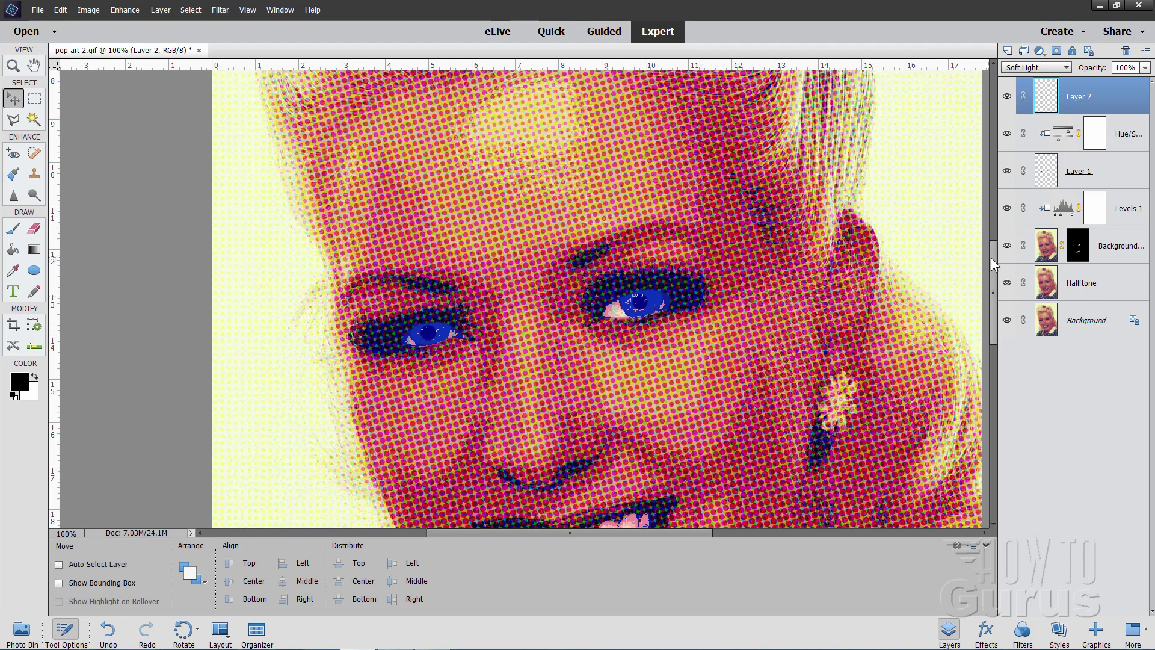
Lower the opacity of Layer 1 with the painted irises to about 43%.
{"action": "left_click_drag", "start_coordinate": [992, 257], "coordinate": [994, 268]}
{"action": "mouse_move", "coordinate": [994, 268]}
{"action": "left_mouse_down"}
{"action": "mouse_move", "coordinate": [995, 295]}
{"action": "mouse_move", "coordinate": [998, 266]}
{"action": "left_mouse_up"}
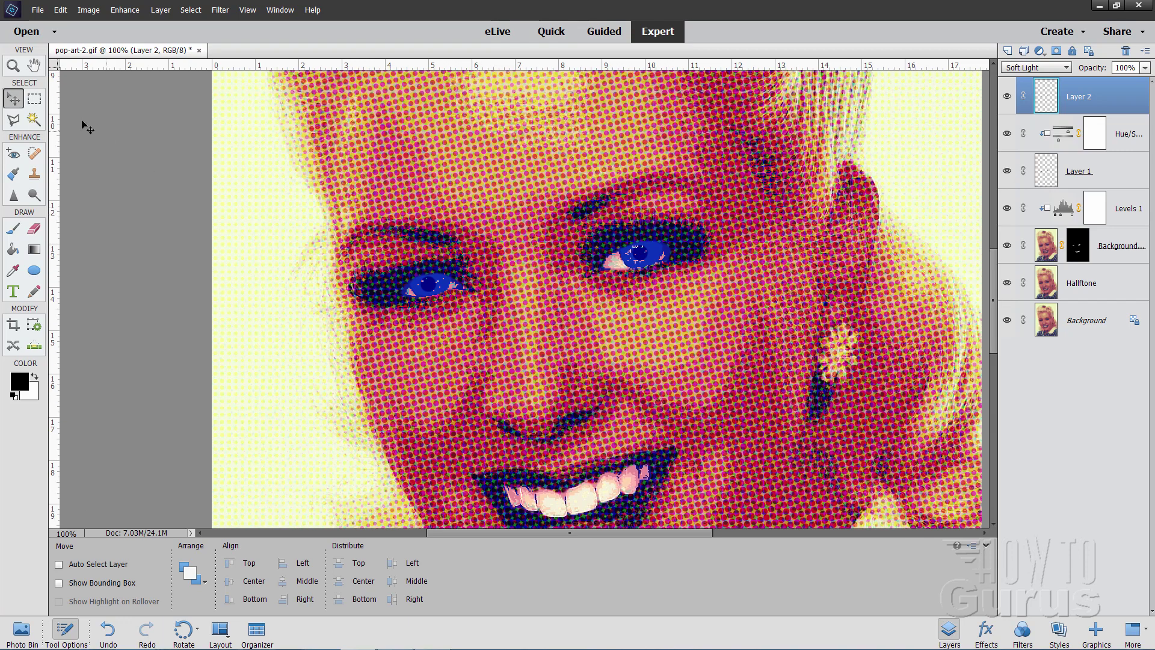
{"action": "key", "text": "z"}
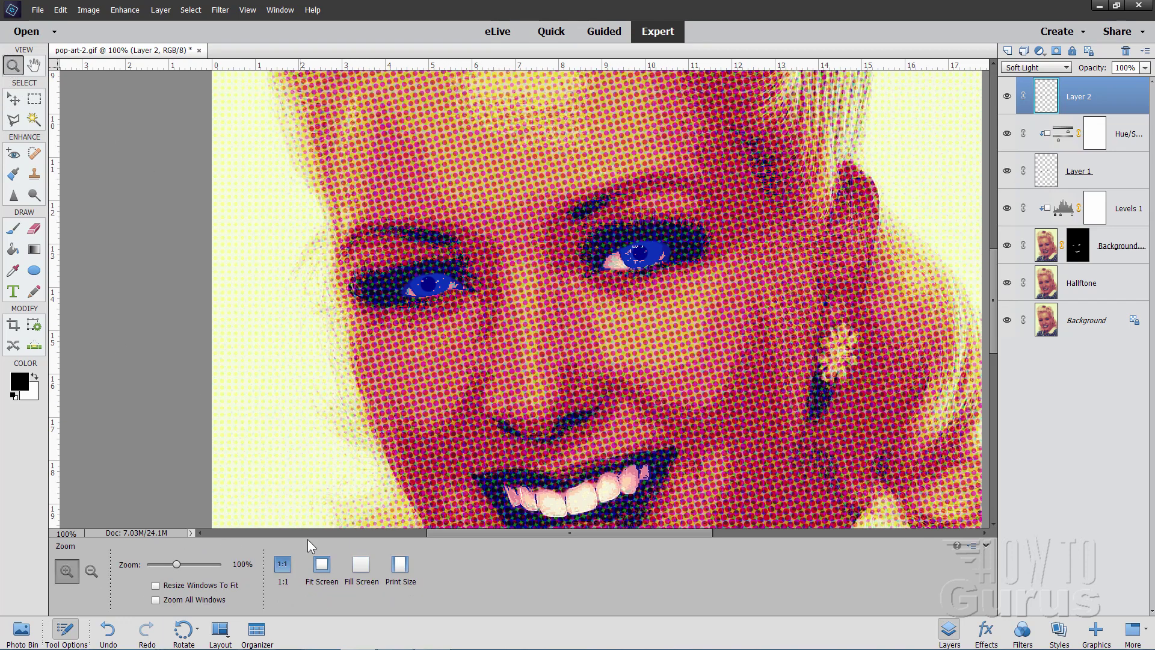
{"action": "left_click", "coordinate": [322, 564]}
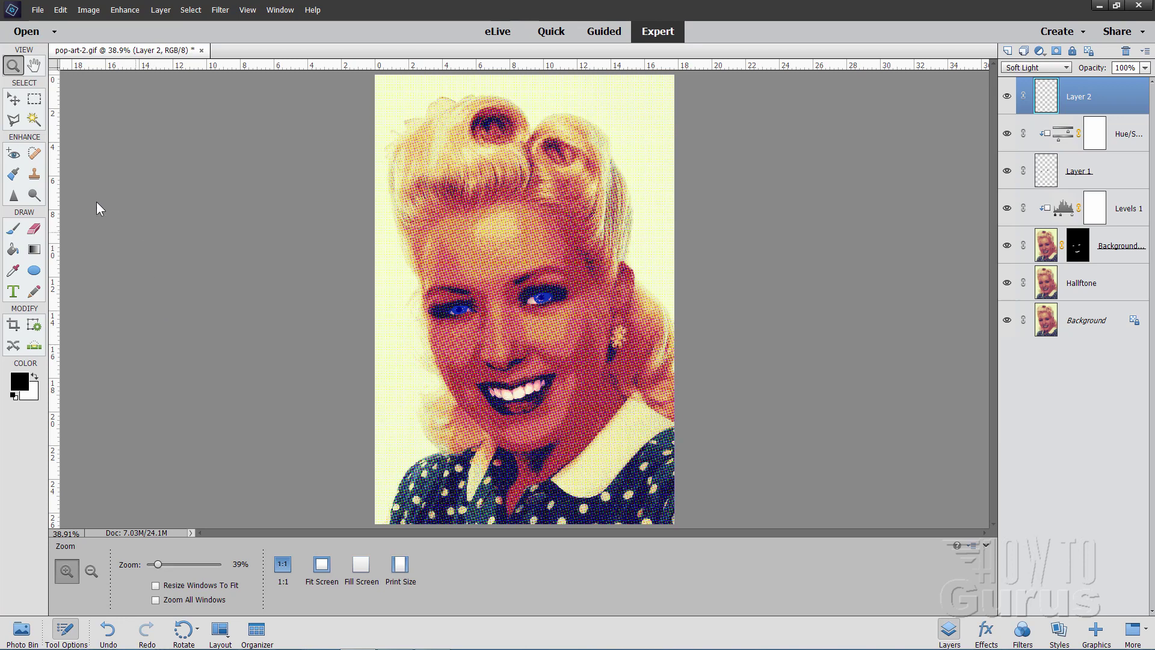
{"action": "left_click", "coordinate": [15, 99]}
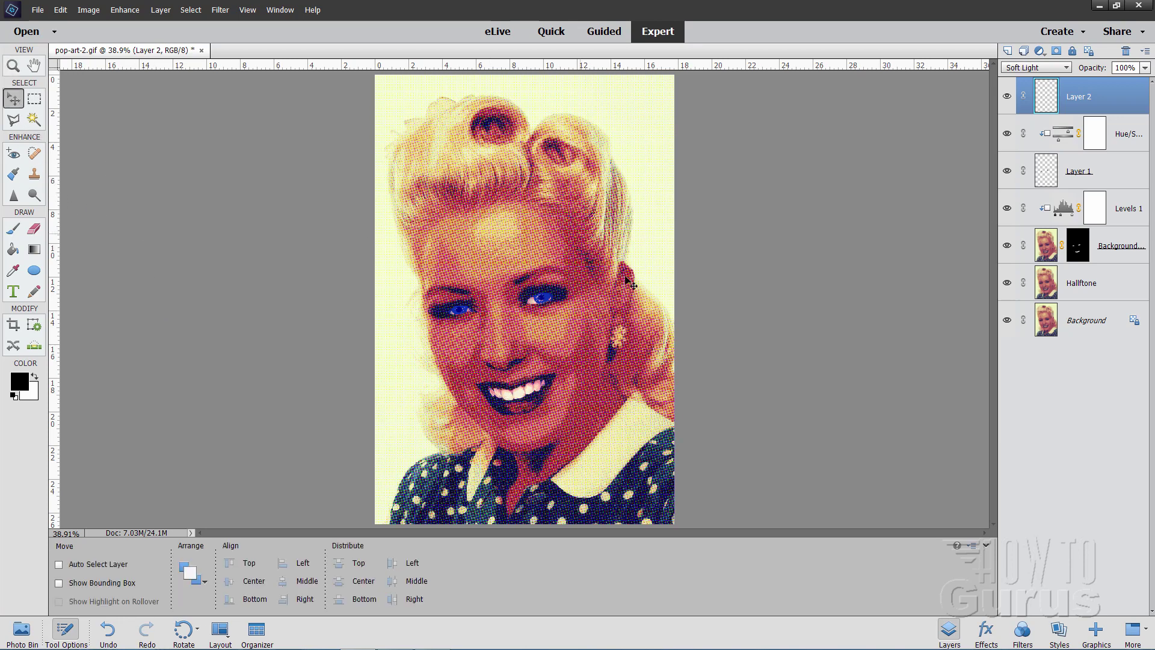
{"action": "left_click", "coordinate": [1113, 172]}
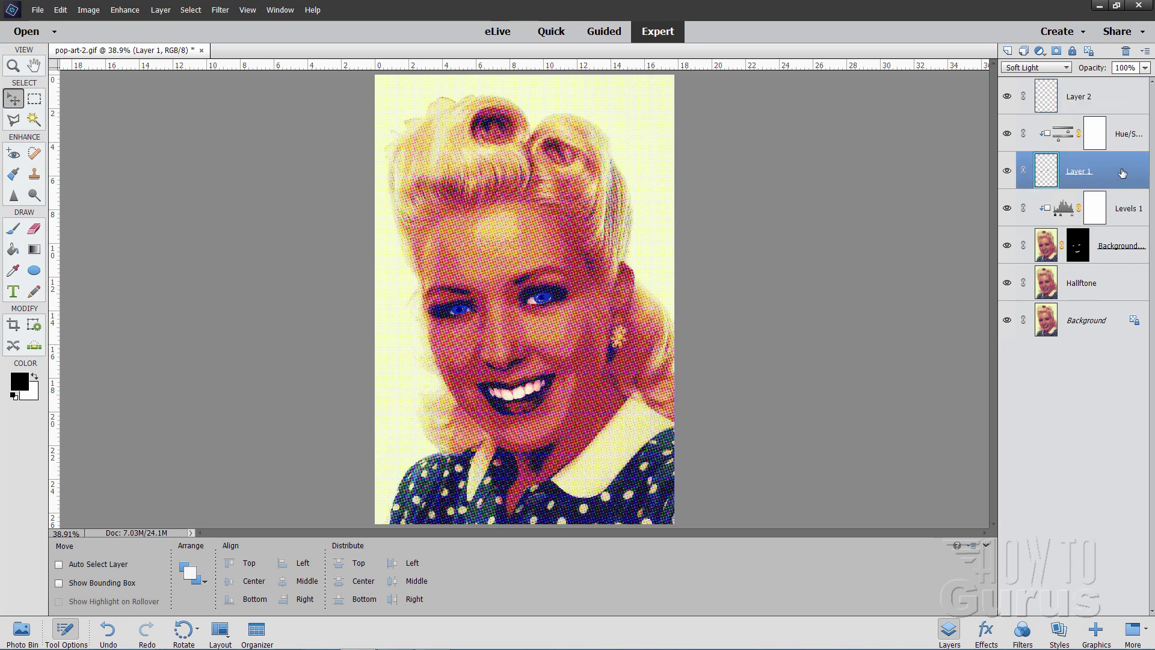
{"action": "left_click", "coordinate": [1145, 68]}
{"action": "left_click_drag", "start_coordinate": [1143, 82], "coordinate": [1118, 84]}
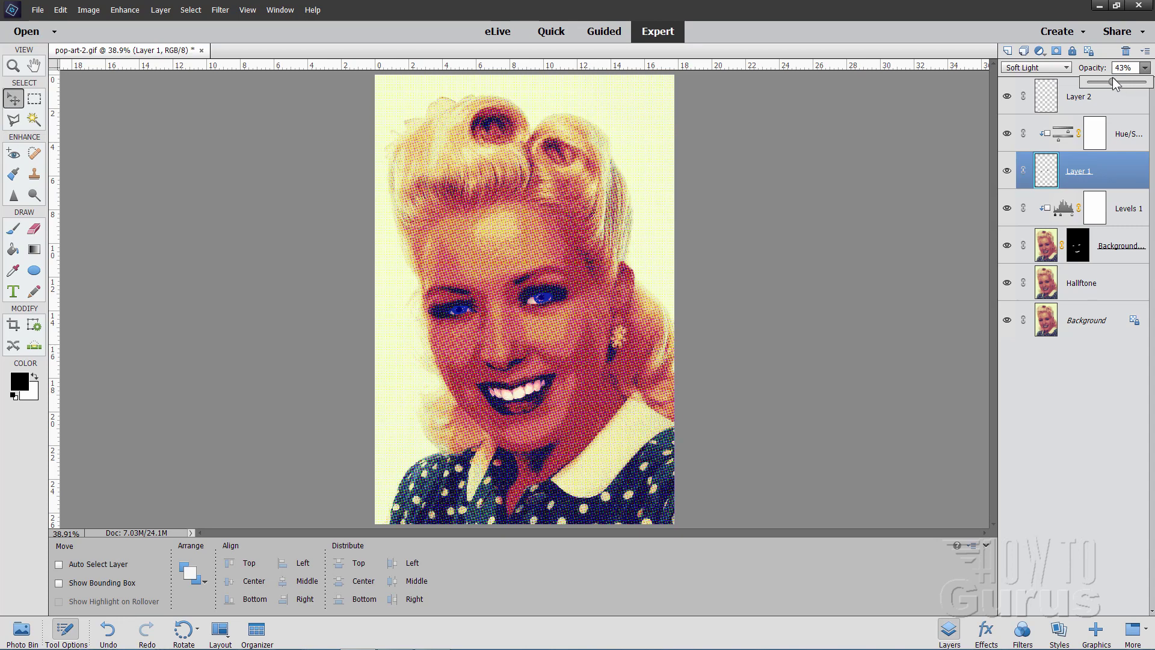
{"action": "left_click_drag", "start_coordinate": [1113, 77], "coordinate": [1116, 89]}
Add a Levels adjustment layer directly above the Background layer and clip it to that layer.
{"action": "left_click", "coordinate": [1081, 323]}
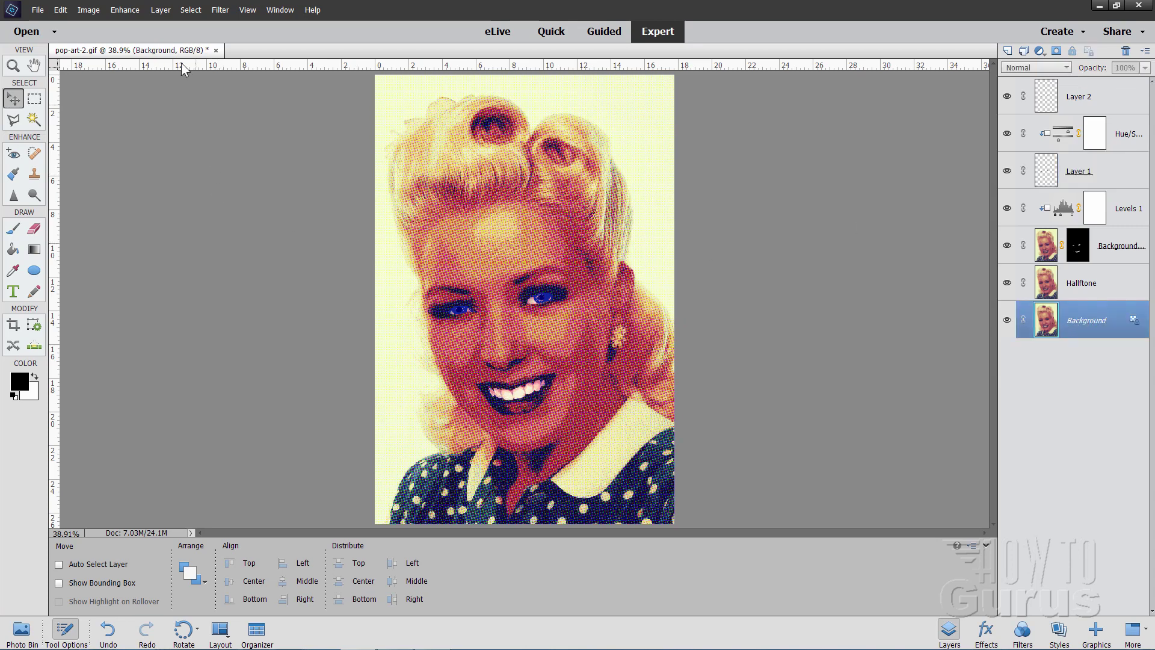
{"action": "left_click", "coordinate": [157, 10]}
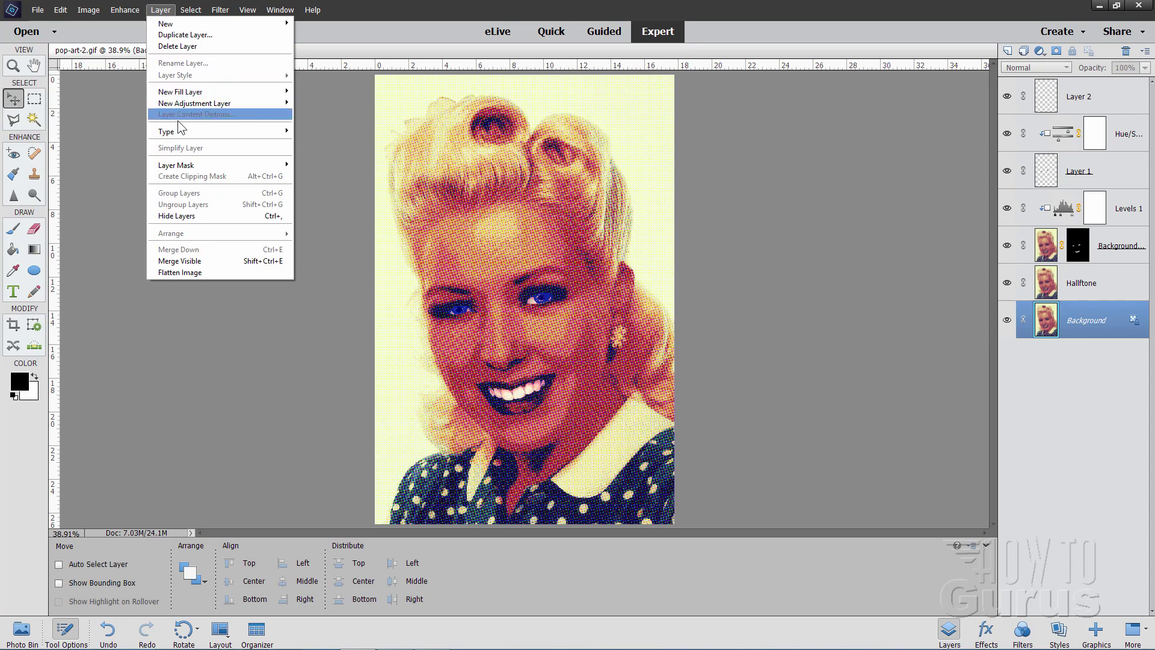
{"action": "mouse_move", "coordinate": [194, 104]}
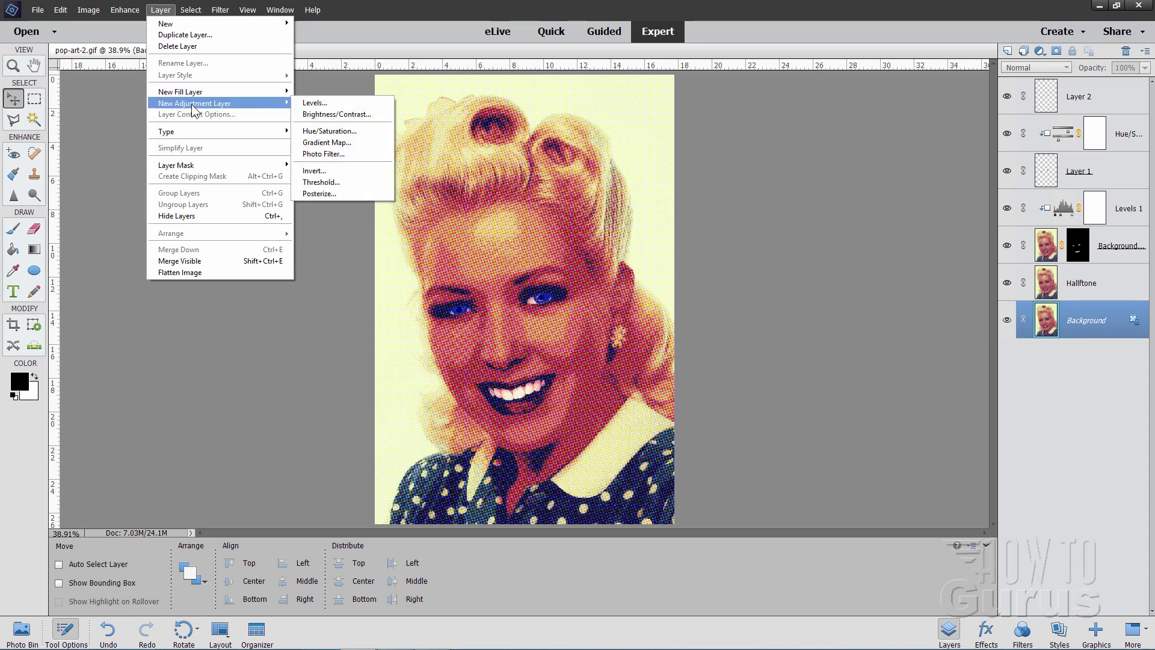
{"action": "left_click", "coordinate": [324, 103]}
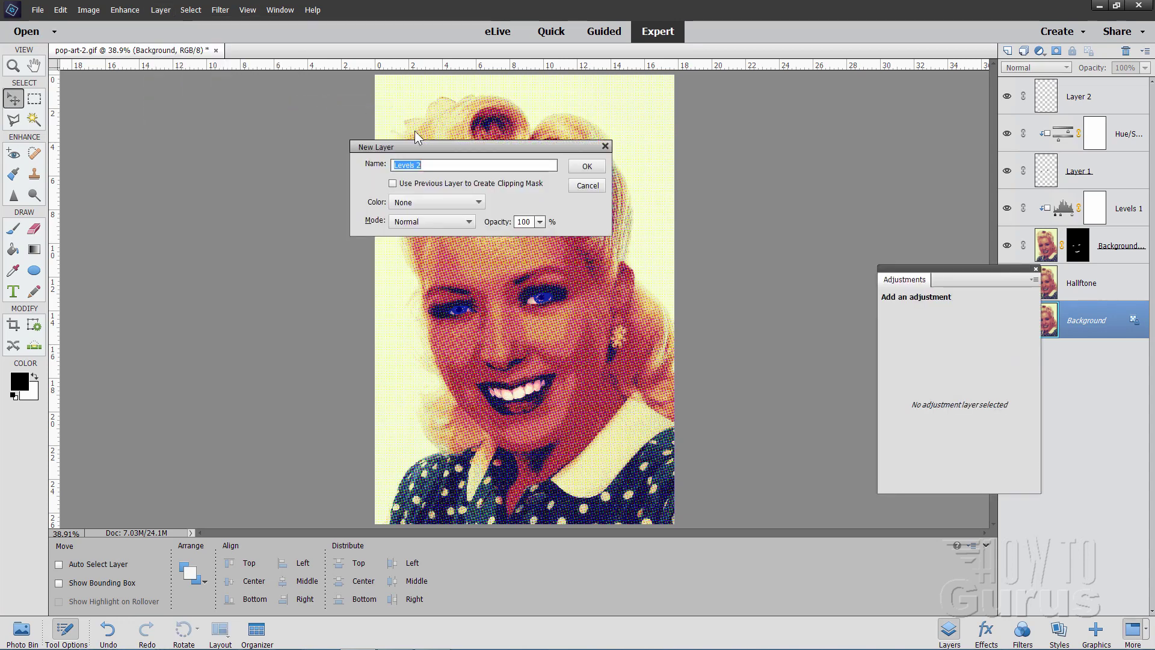
{"action": "left_click", "coordinate": [392, 183]}
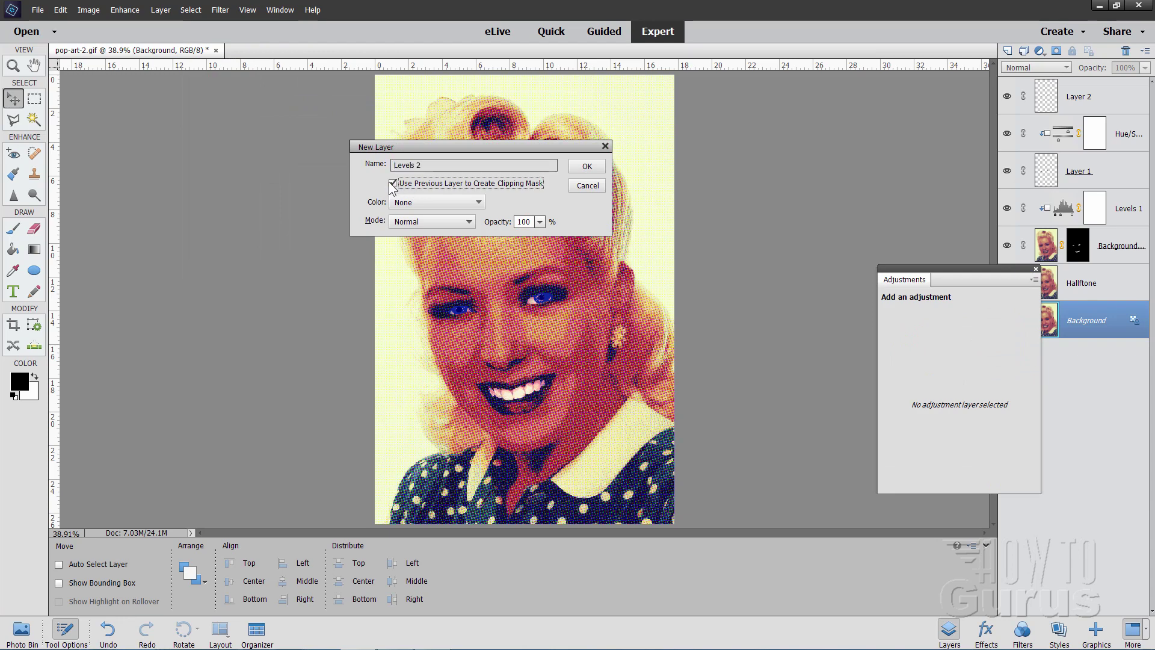
{"action": "left_click", "coordinate": [584, 171]}
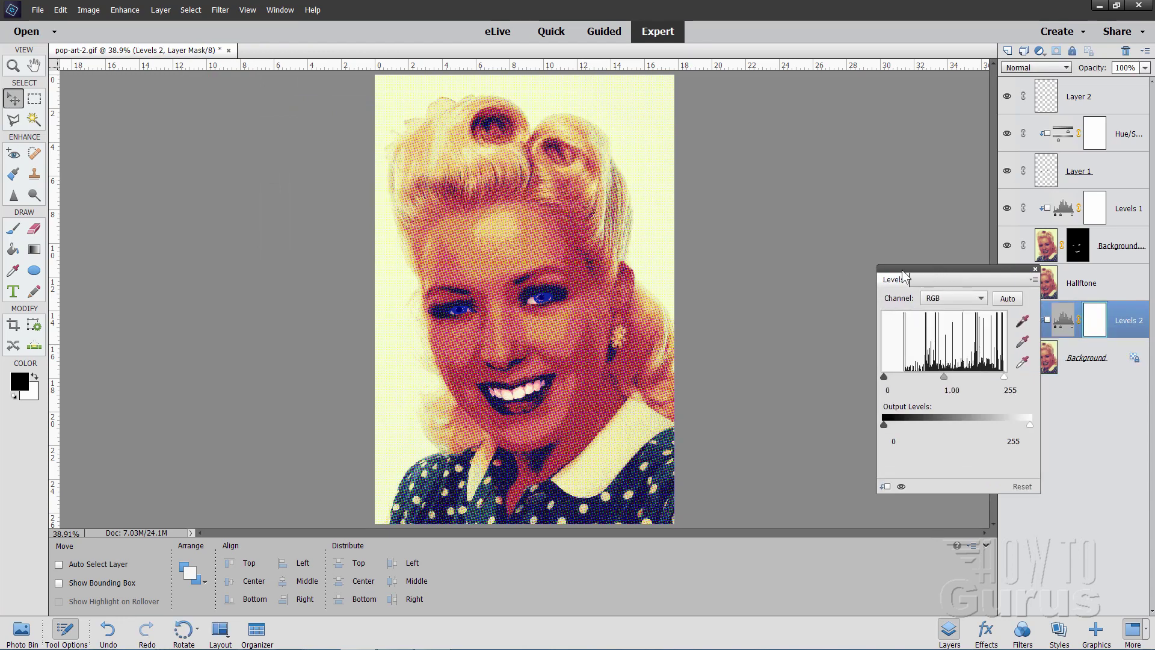
Adjust the Background's Levels to input values of about 41, 1.30 and 249, and close the Levels settings.
{"action": "left_click_drag", "start_coordinate": [904, 275], "coordinate": [813, 274]}
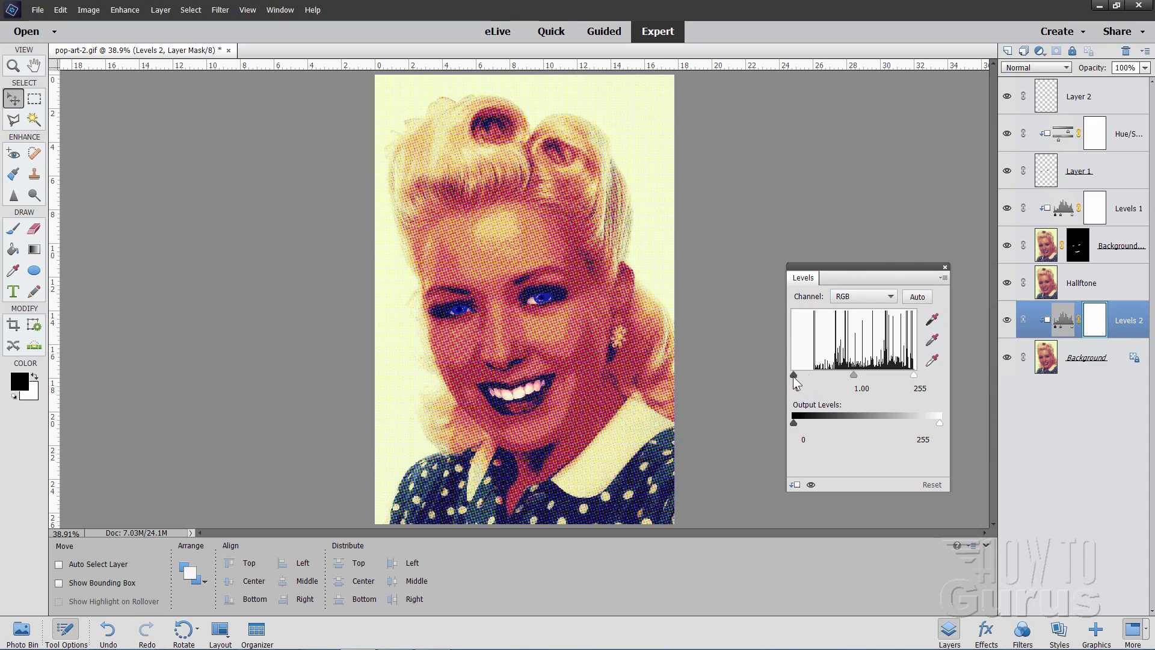
{"action": "left_click_drag", "start_coordinate": [795, 379], "coordinate": [800, 377]}
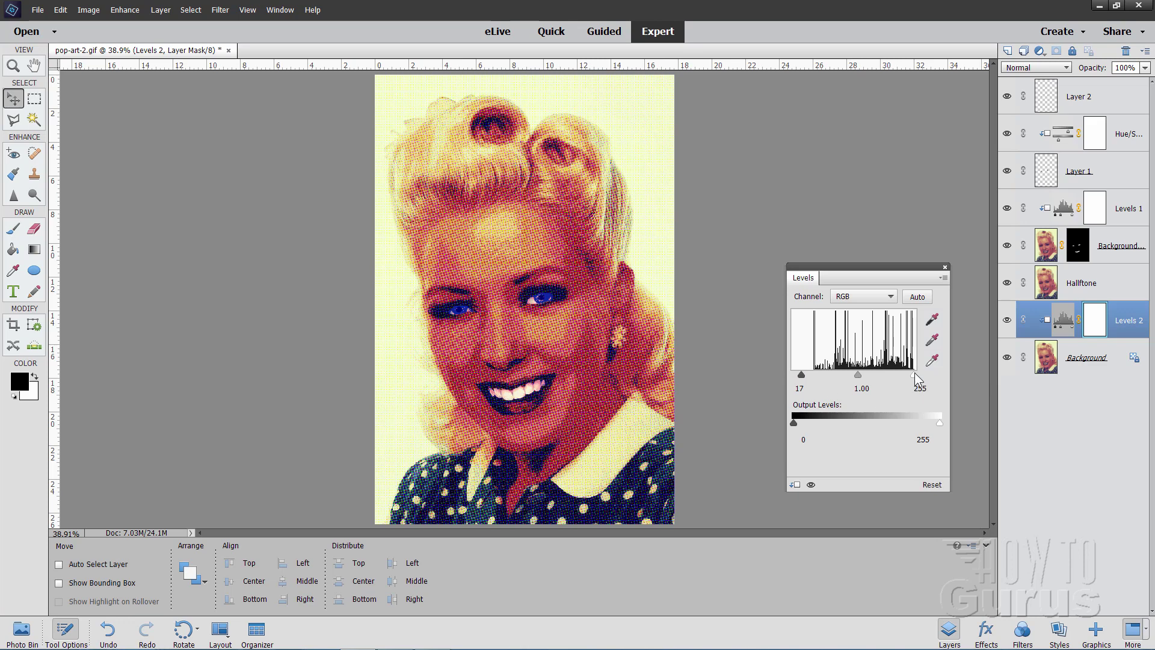
{"action": "left_click_drag", "start_coordinate": [914, 376], "coordinate": [815, 377]}
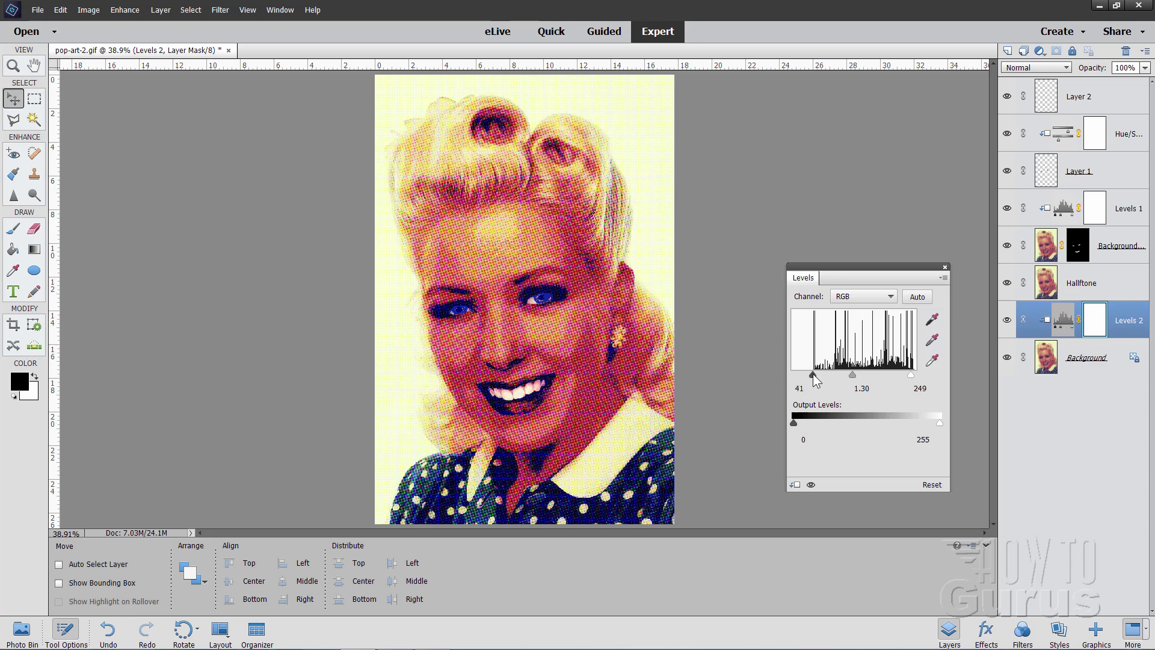
{"action": "left_click_drag", "start_coordinate": [813, 377], "coordinate": [812, 376]}
{"action": "left_click", "coordinate": [945, 266]}
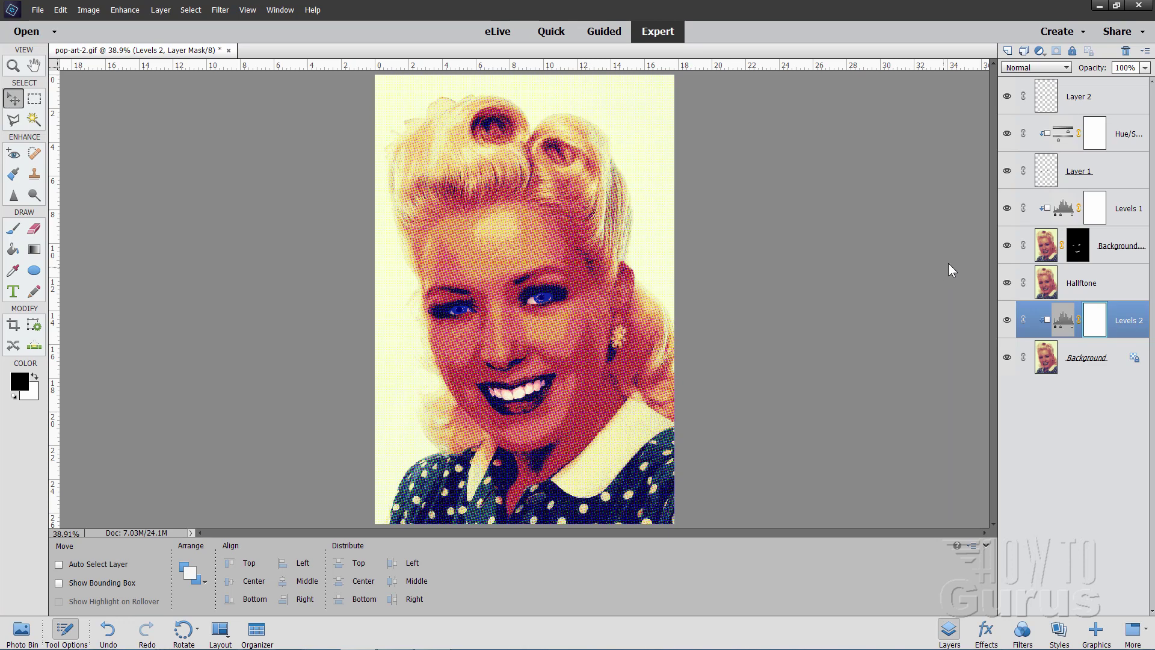
Try Hue 125 on the irises' Hue/Saturation layer, readjust it to a blue tone, and close the settings.
{"action": "left_click", "coordinate": [1063, 134]}
{"action": "double_click", "coordinate": [1064, 136]}
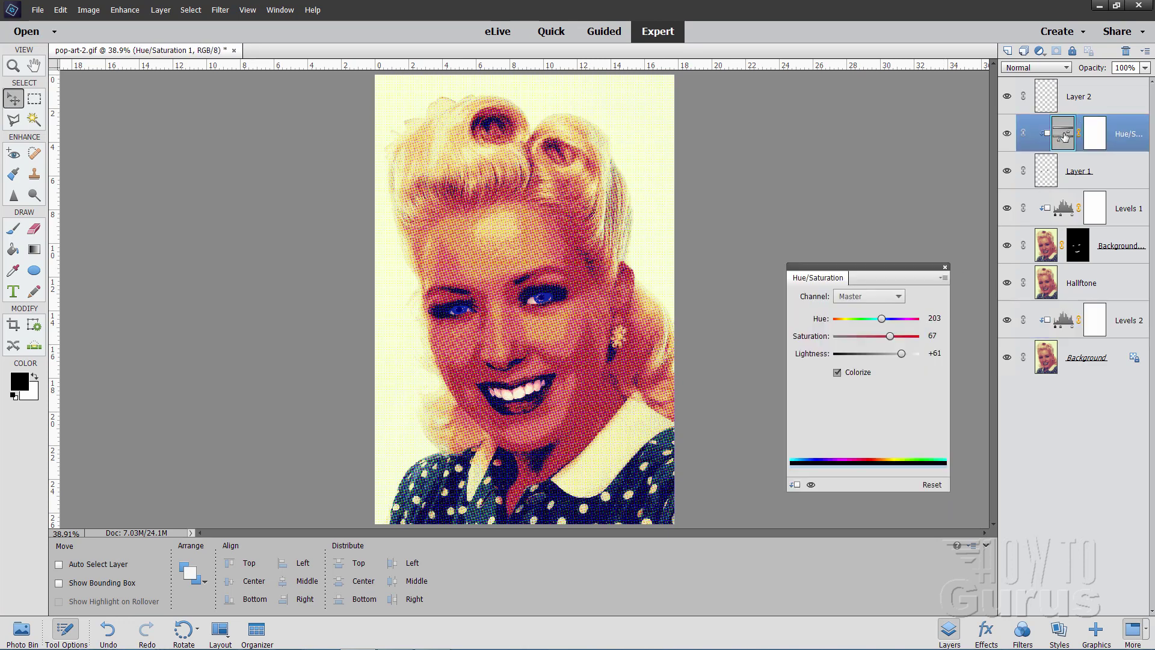
{"action": "left_click_drag", "start_coordinate": [883, 319], "coordinate": [861, 320]}
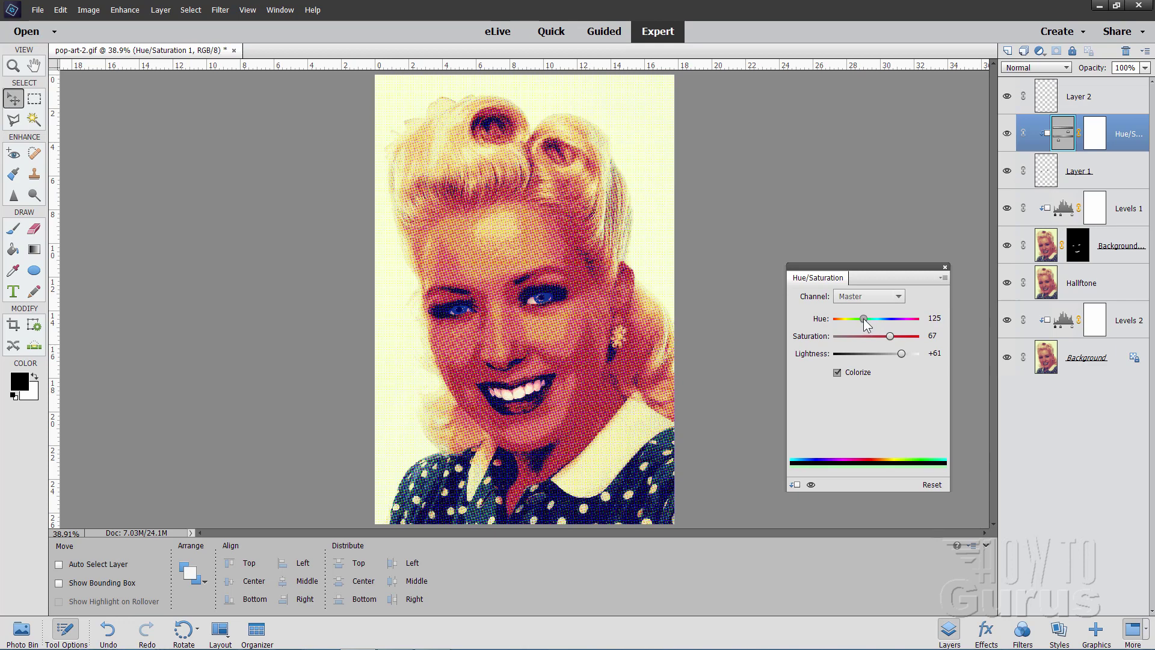
{"action": "left_click_drag", "start_coordinate": [863, 324], "coordinate": [894, 337]}
{"action": "left_click", "coordinate": [944, 267]}
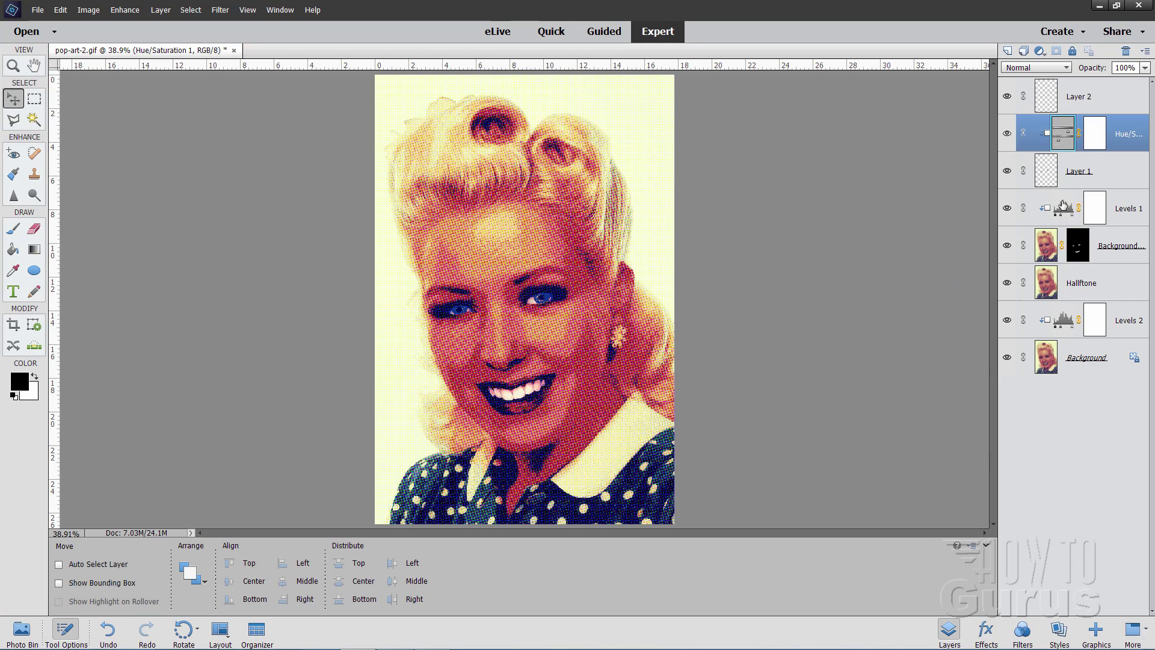